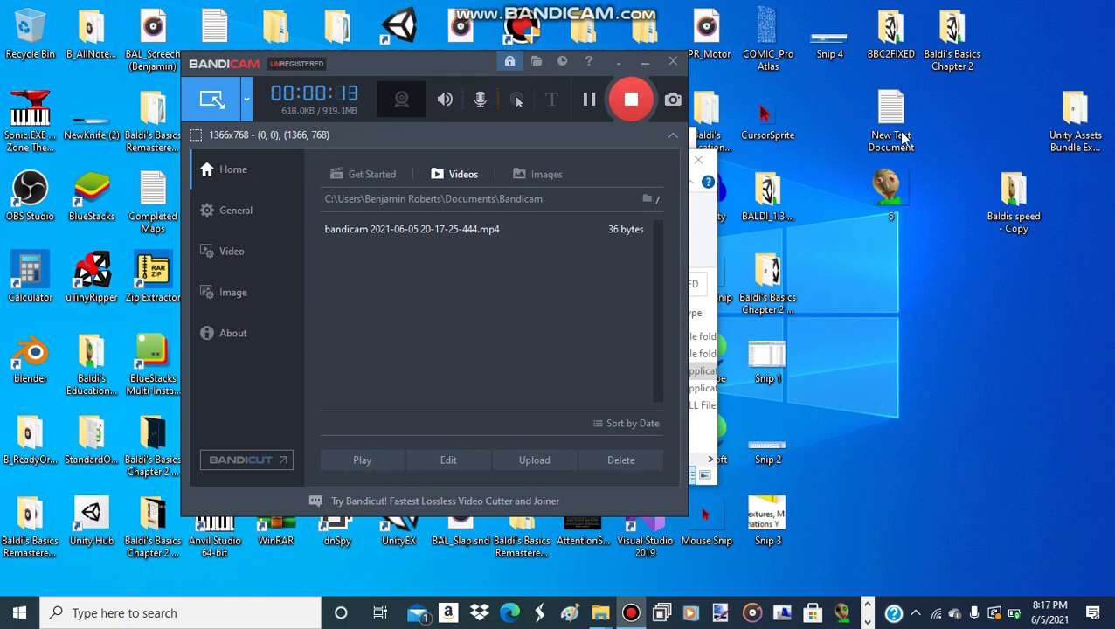
# Open the Unity Assets Bundle Extractor folder from the desktop
pyautogui.click(1083, 123)
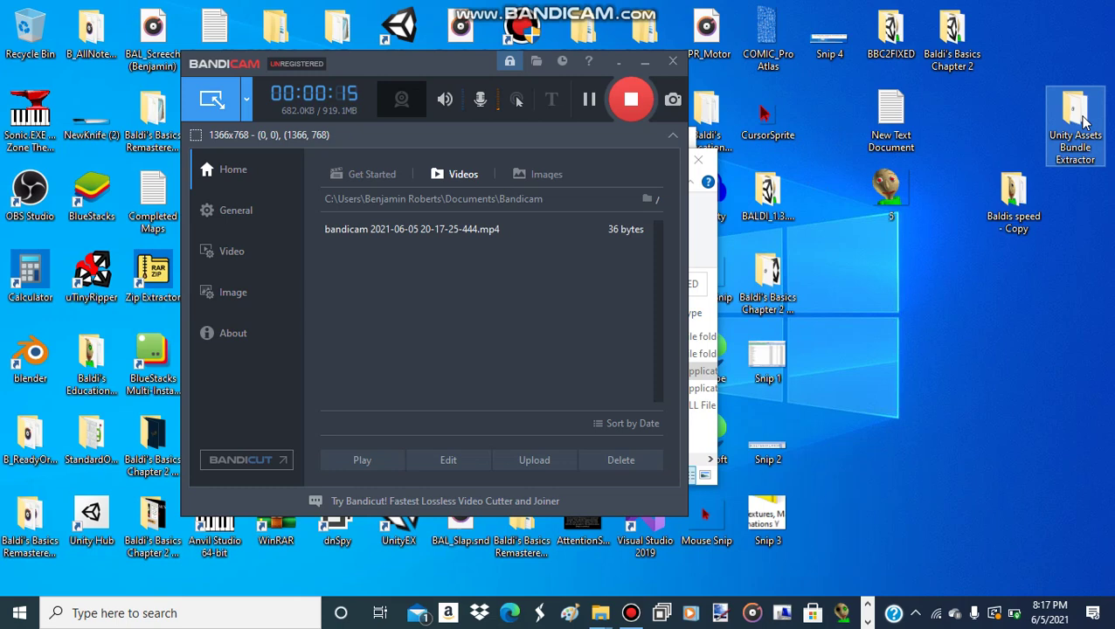
pyautogui.doubleClick(1077, 123)
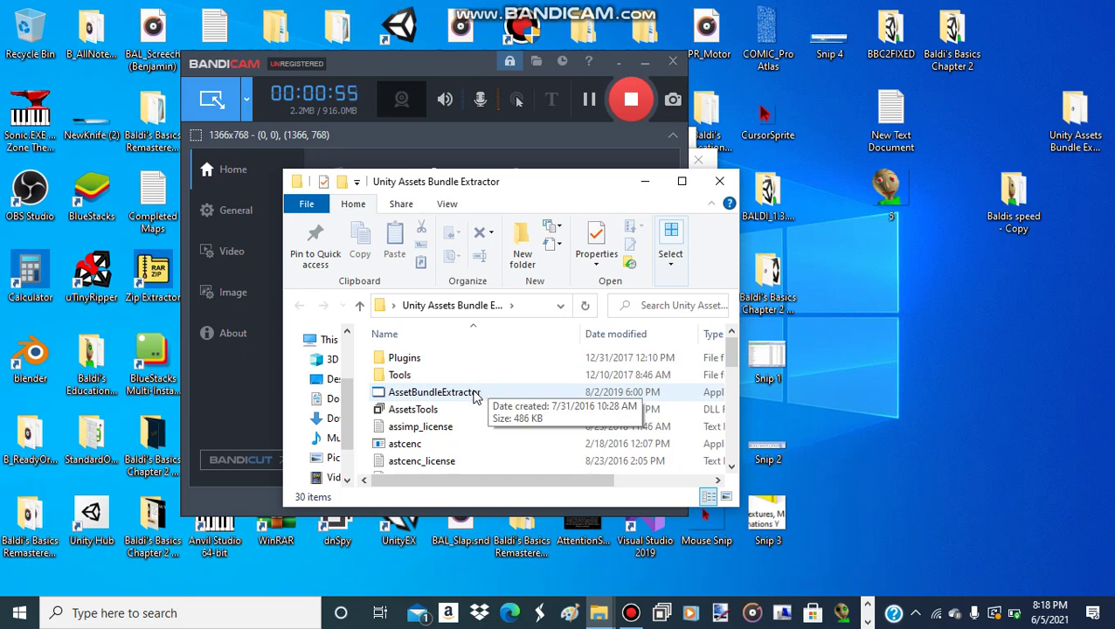
# Launch AssetBundleExtractor and close the leftover Explorer folder windows
pyautogui.click(473, 392)
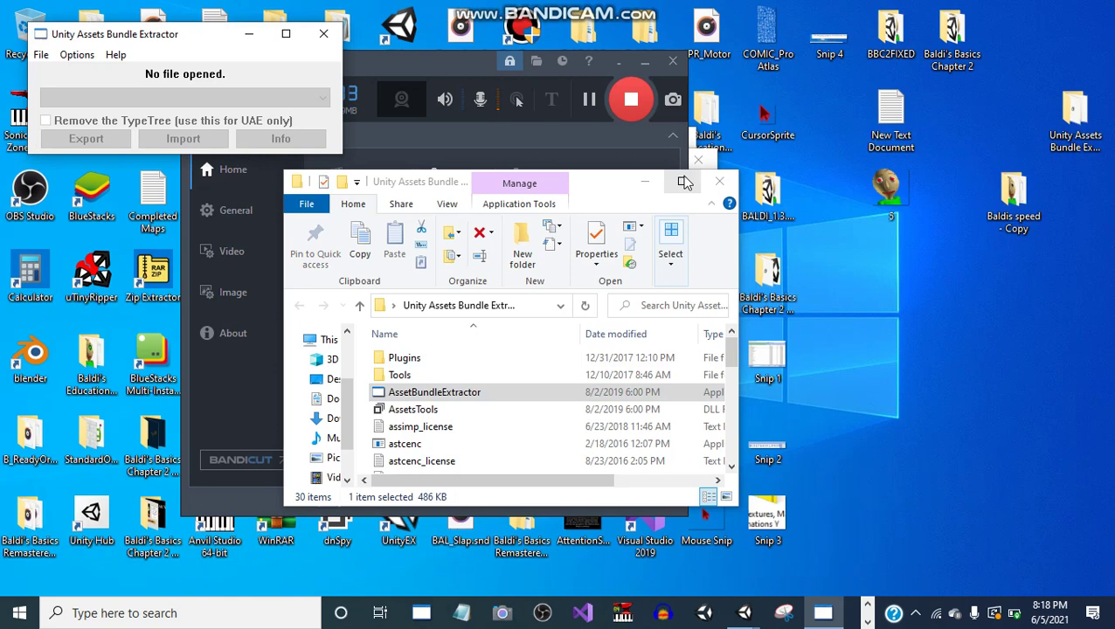
pyautogui.click(719, 180)
pyautogui.click(390, 64)
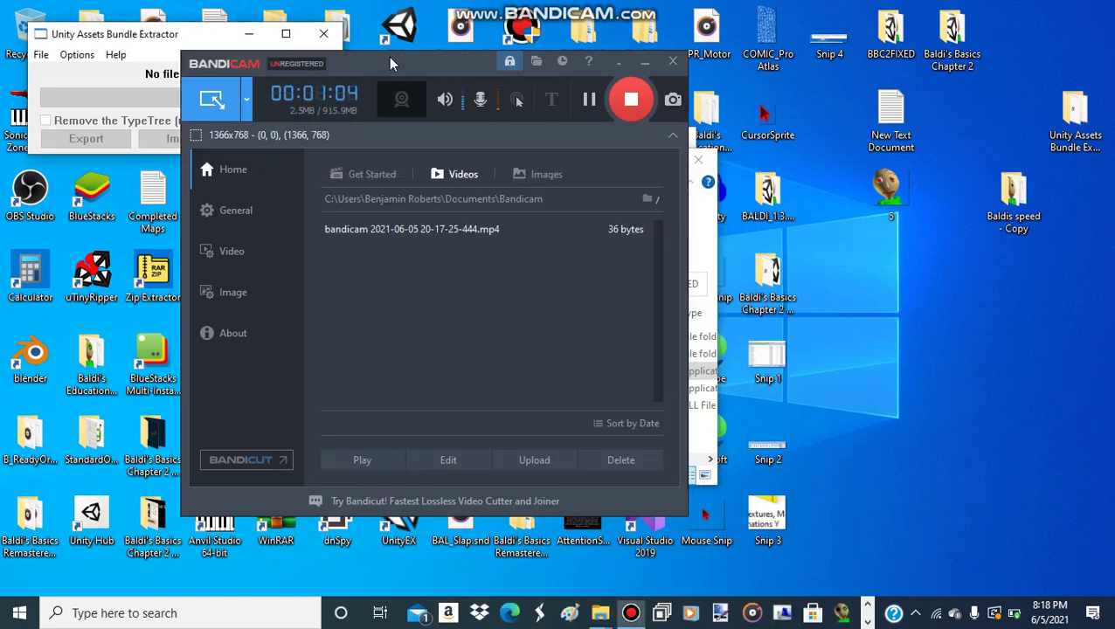
pyautogui.moveTo(391, 64); pyautogui.dragTo(293, 64)
pyautogui.click(679, 136)
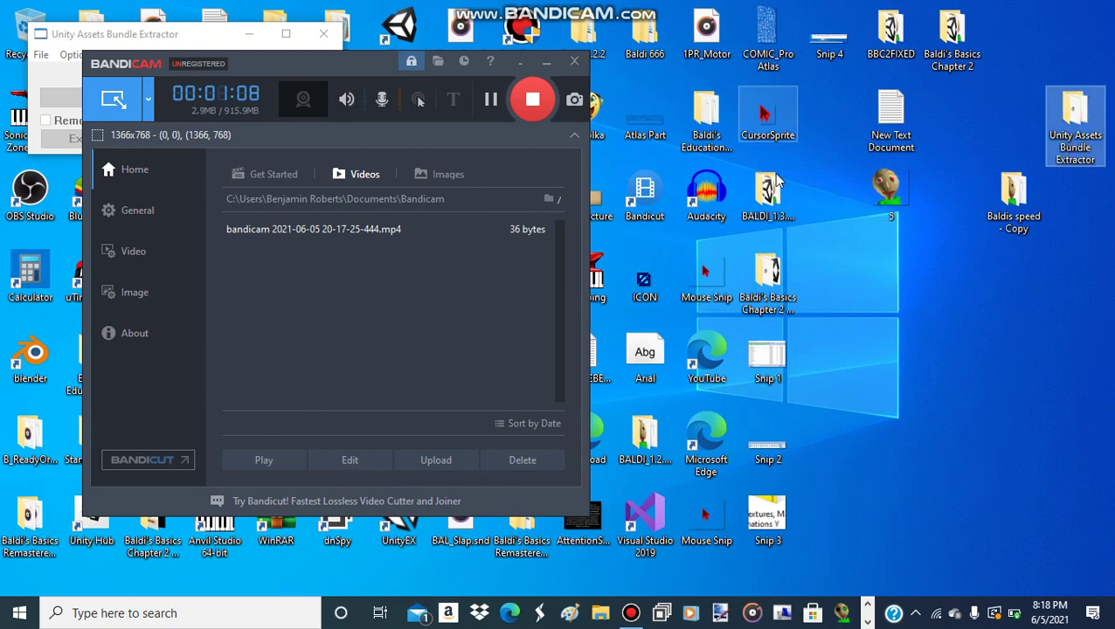
# Open the BALDI_1.3.2_Windows game folder and copy its path from the address bar
pyautogui.moveTo(778, 189)
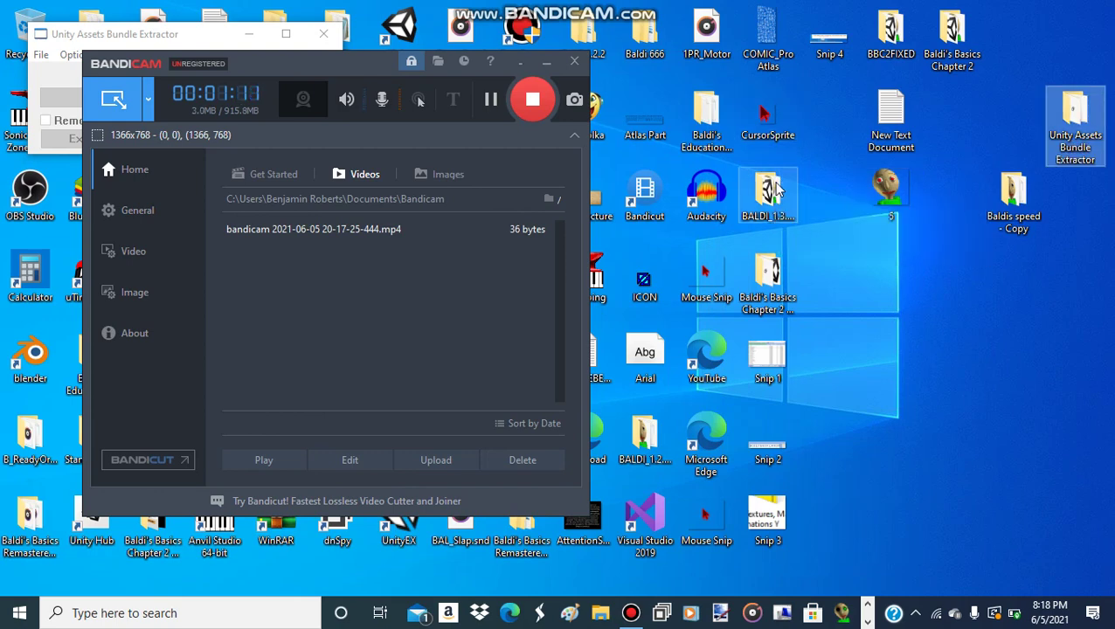
pyautogui.doubleClick(779, 189)
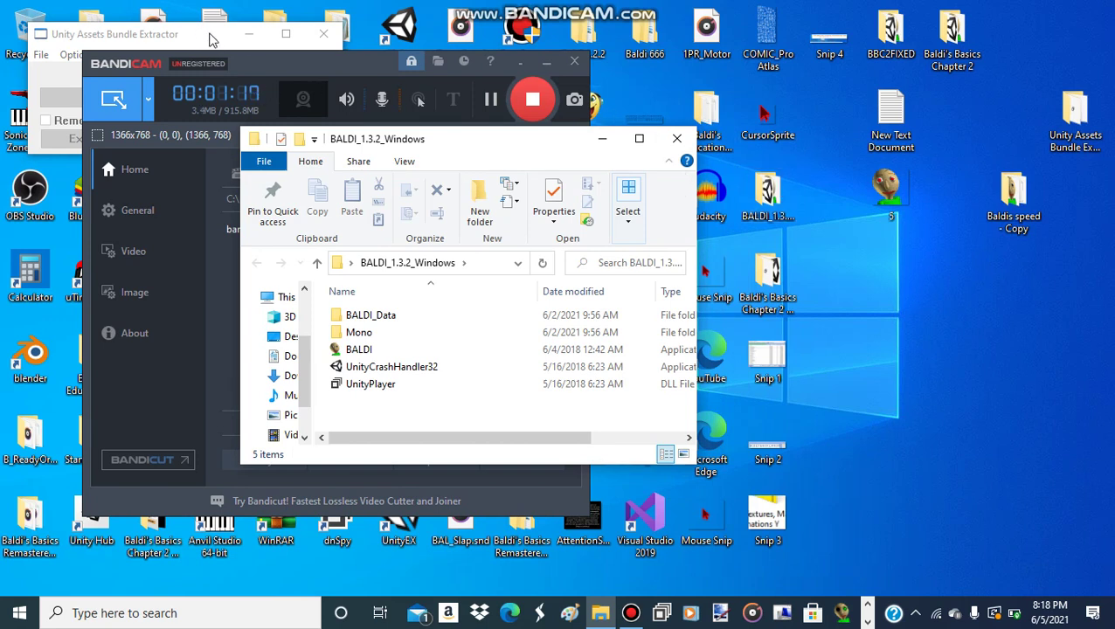
pyautogui.click(486, 259)
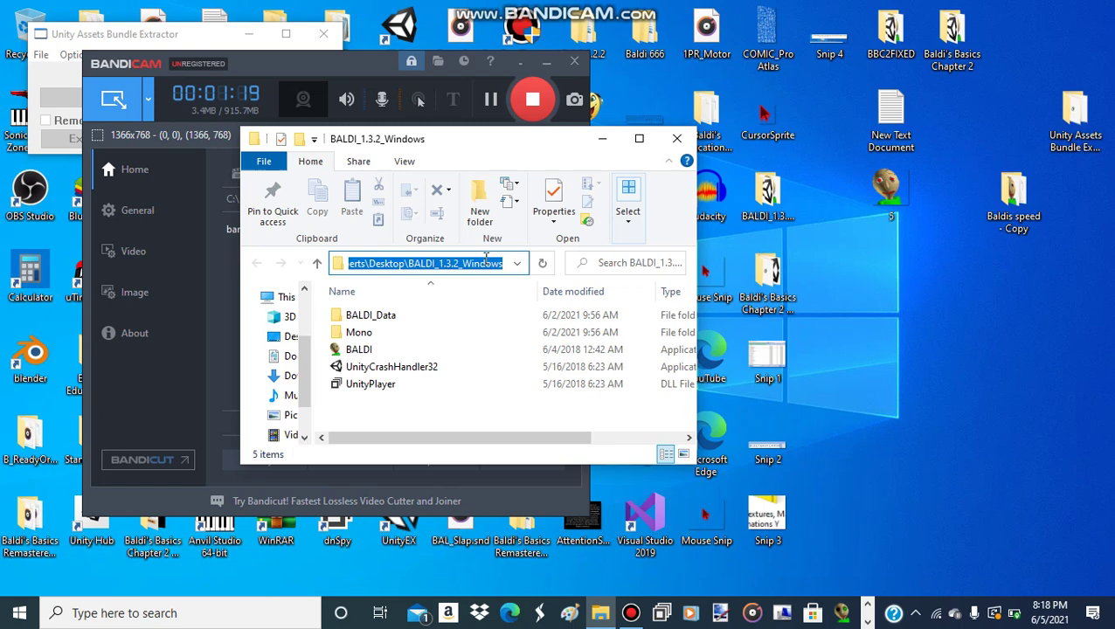
pyautogui.click(74, 37)
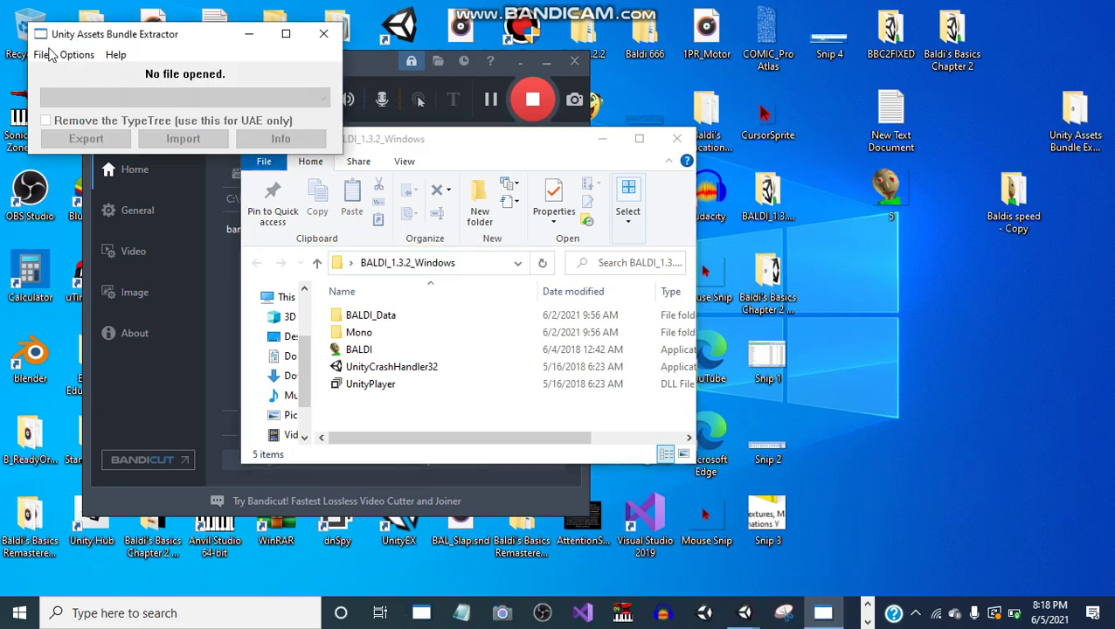
# Start File > Open, paste the game folder path, and go into BALDI_Data
pyautogui.click(40, 55)
pyautogui.click(63, 77)
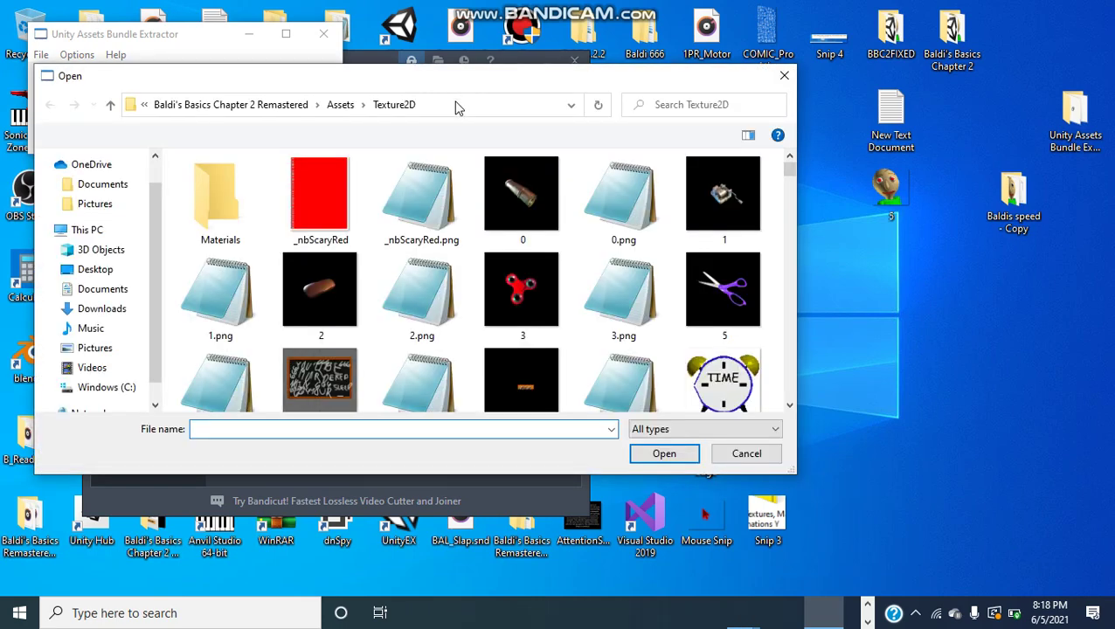
pyautogui.click(455, 104)
pyautogui.write('C:\\Users\\Benjamin Roberts\\Desktop\\BALDI_1.3.2_Windows')
pyautogui.hotkey('ctrl', 'a')
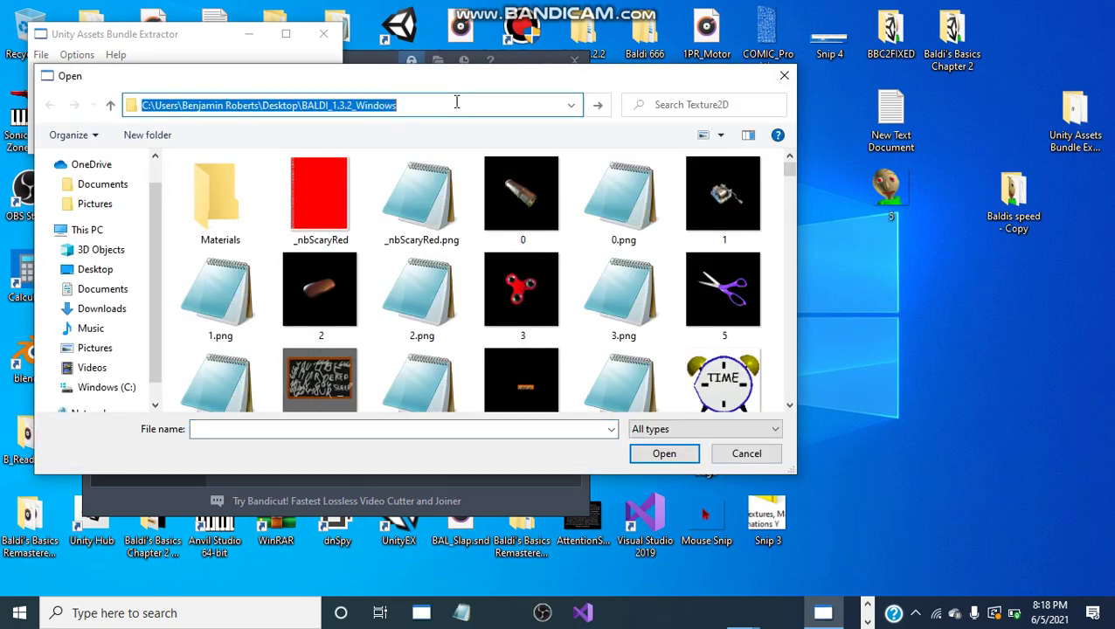
pyautogui.press('Return')
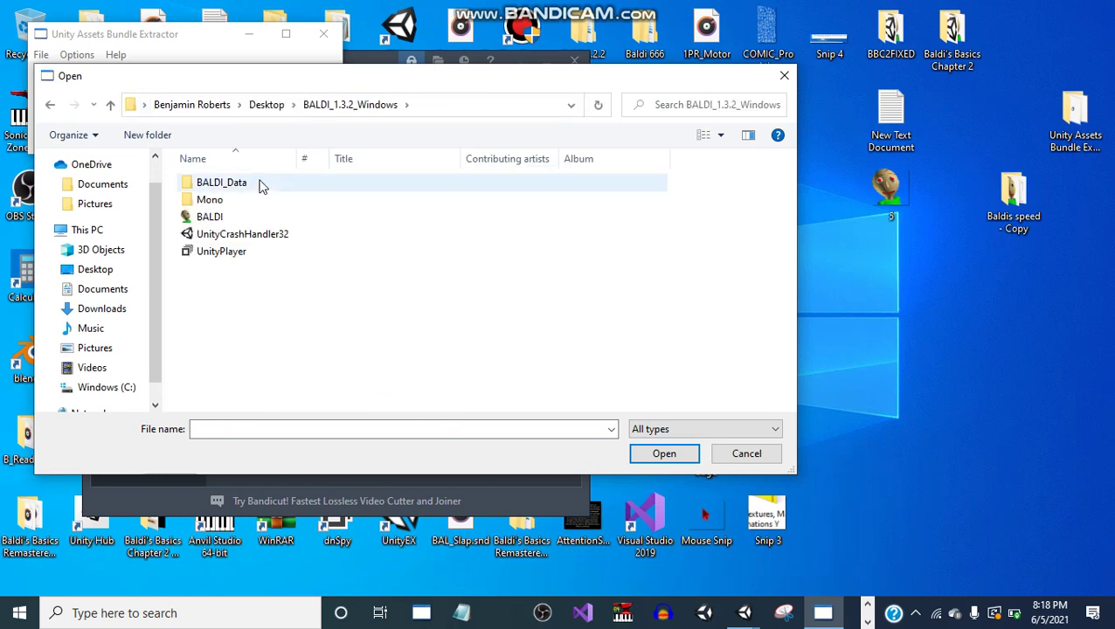
pyautogui.click(259, 185)
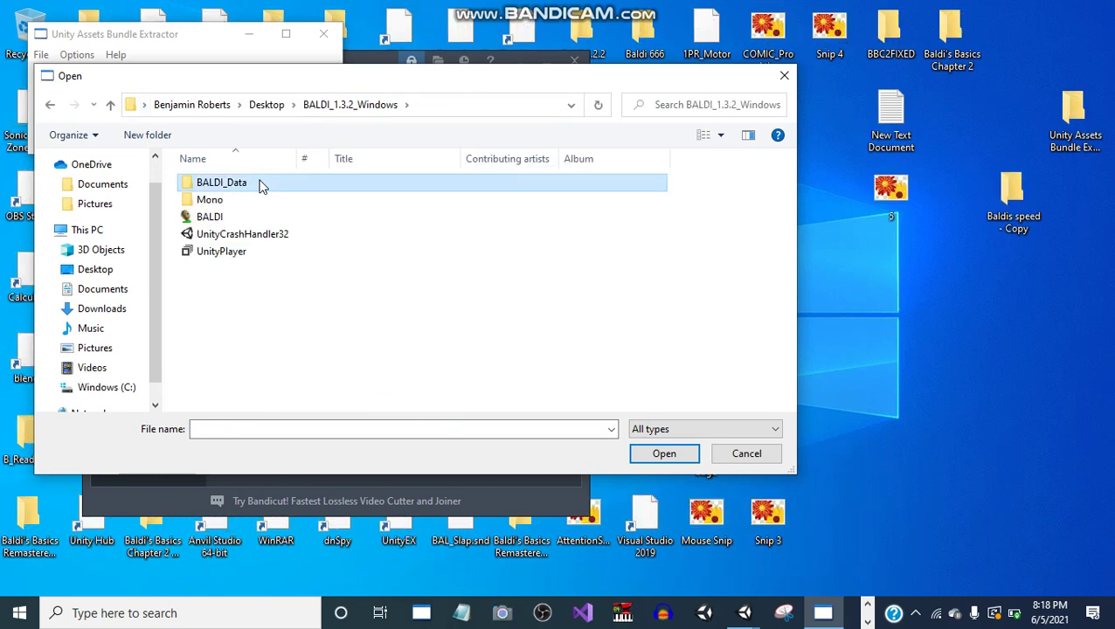
pyautogui.doubleClick(259, 185)
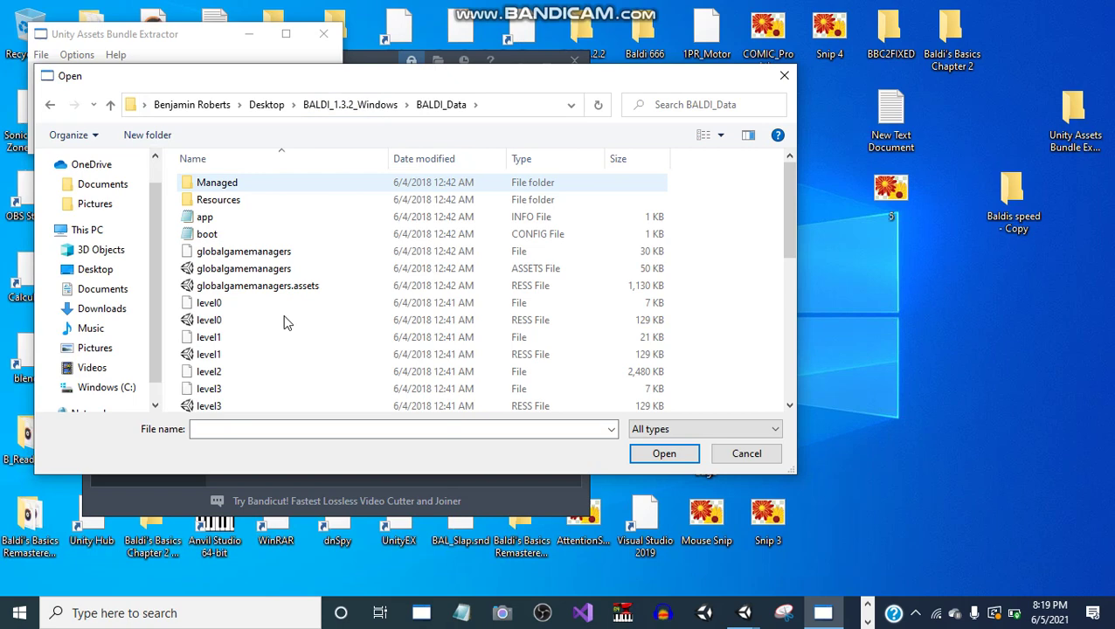
# Find sharedassets2 in BALDI_Data and open it in the extractor
pyautogui.scroll(-1, 288, 323)
pyautogui.scroll(-5, 284, 323)
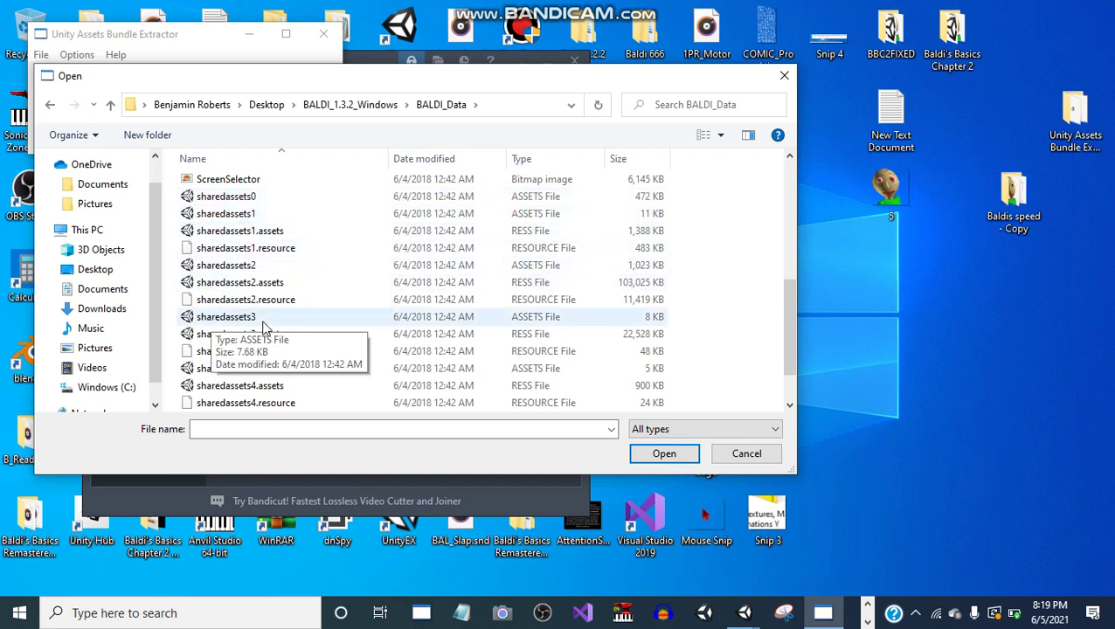
pyautogui.scroll(-1, 266, 380)
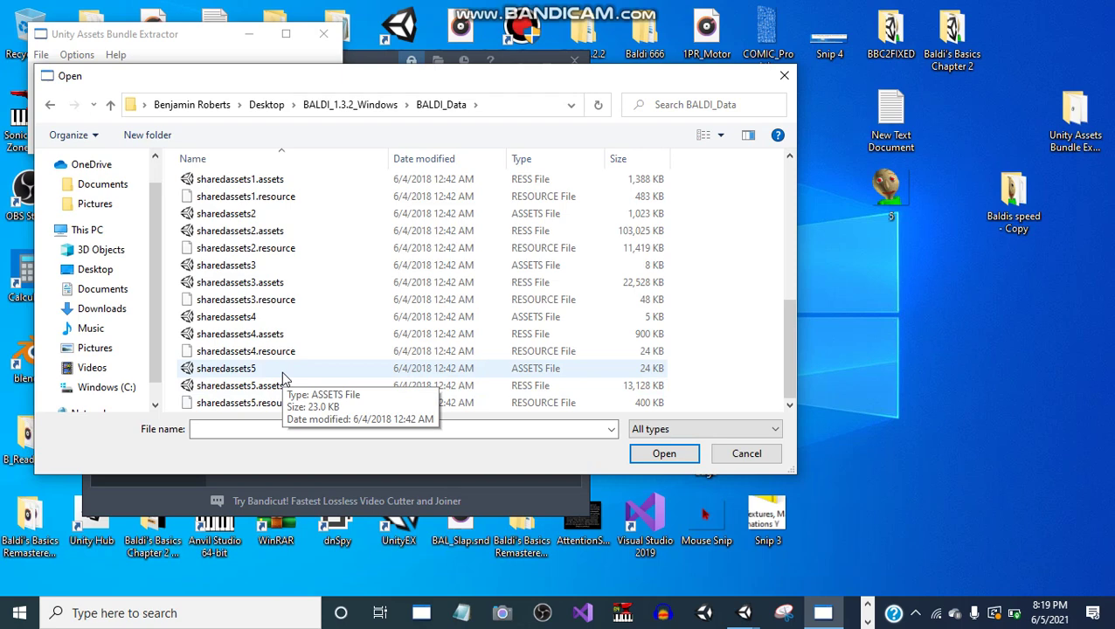
pyautogui.scroll(3, 354, 260)
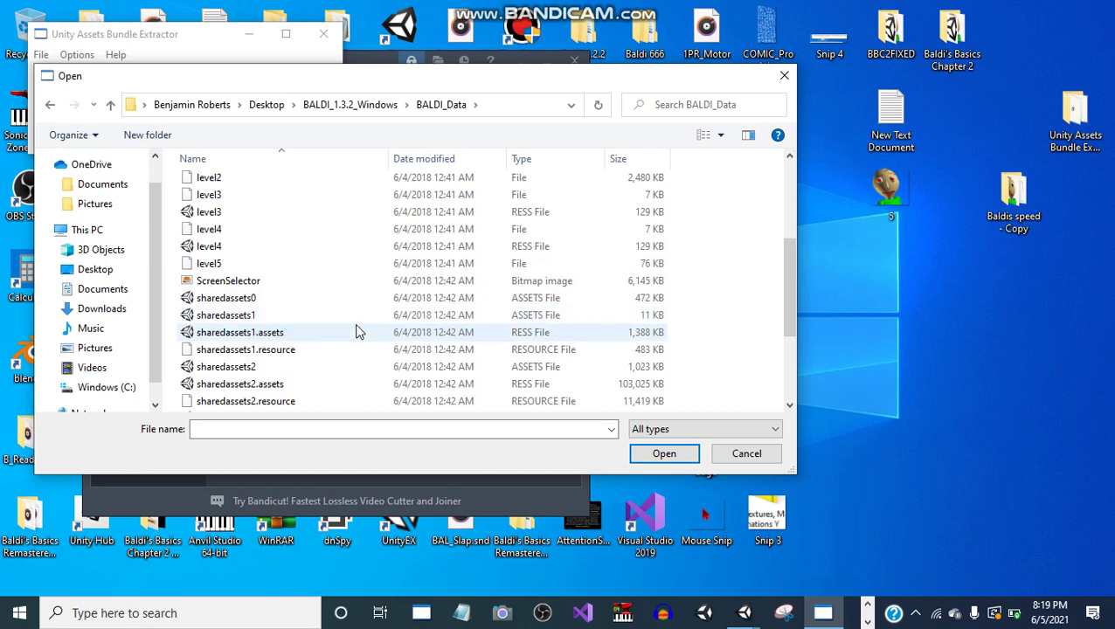
pyautogui.scroll(-1, 355, 330)
pyautogui.click(266, 317)
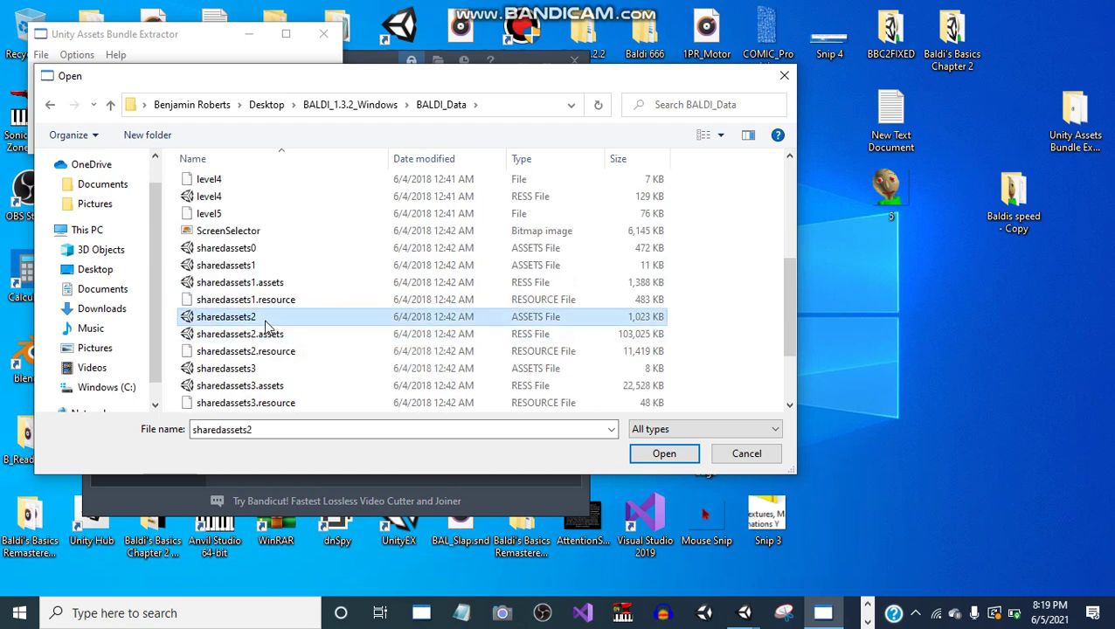
pyautogui.click(661, 453)
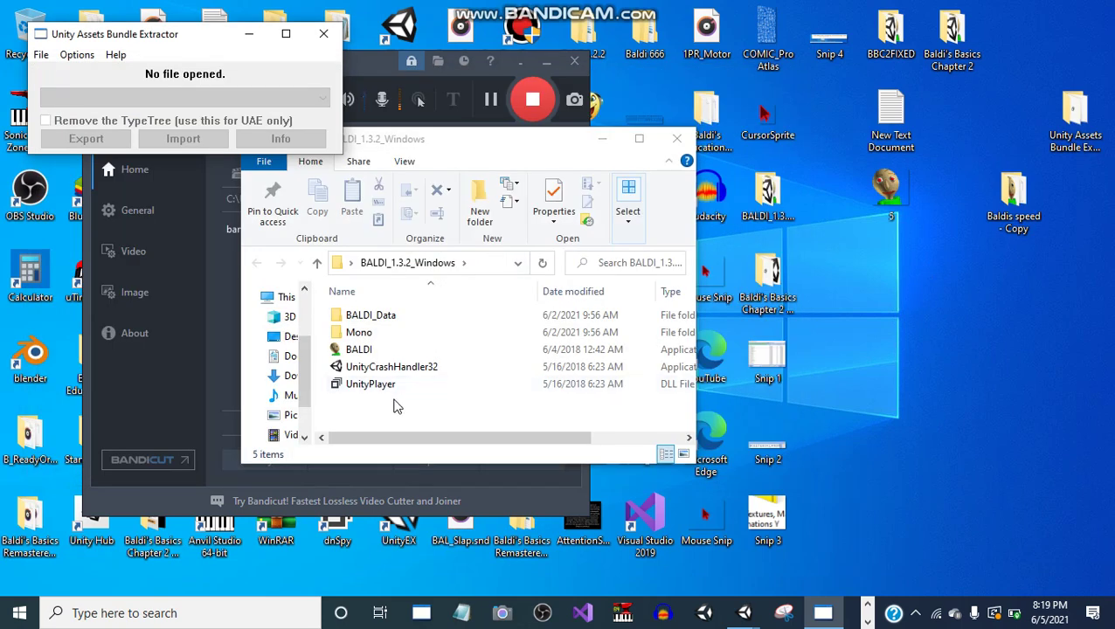
# Browse the Assets info list and inspect the Bald_Frown0060 texture
pyautogui.scroll(-13, 223, 254)
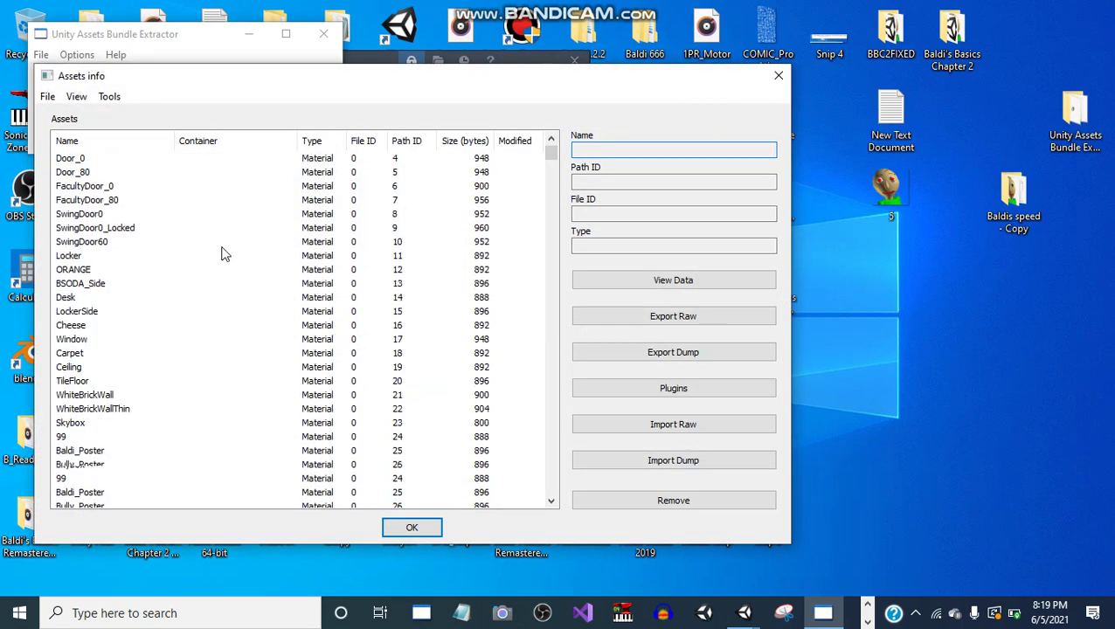
pyautogui.scroll(-4, 223, 253)
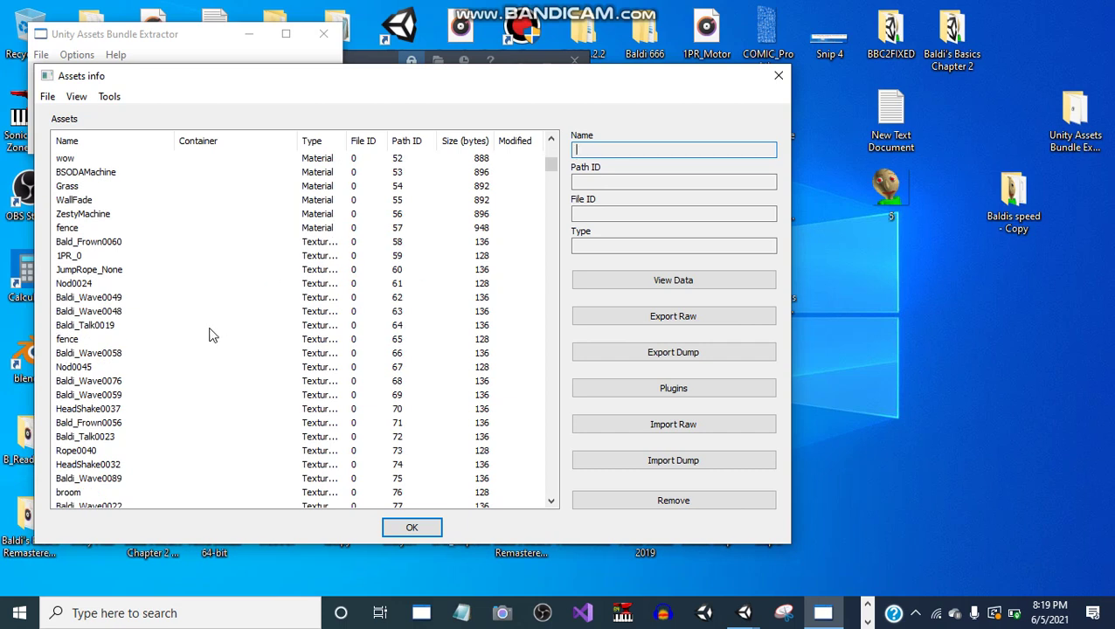
pyautogui.scroll(-2, 207, 313)
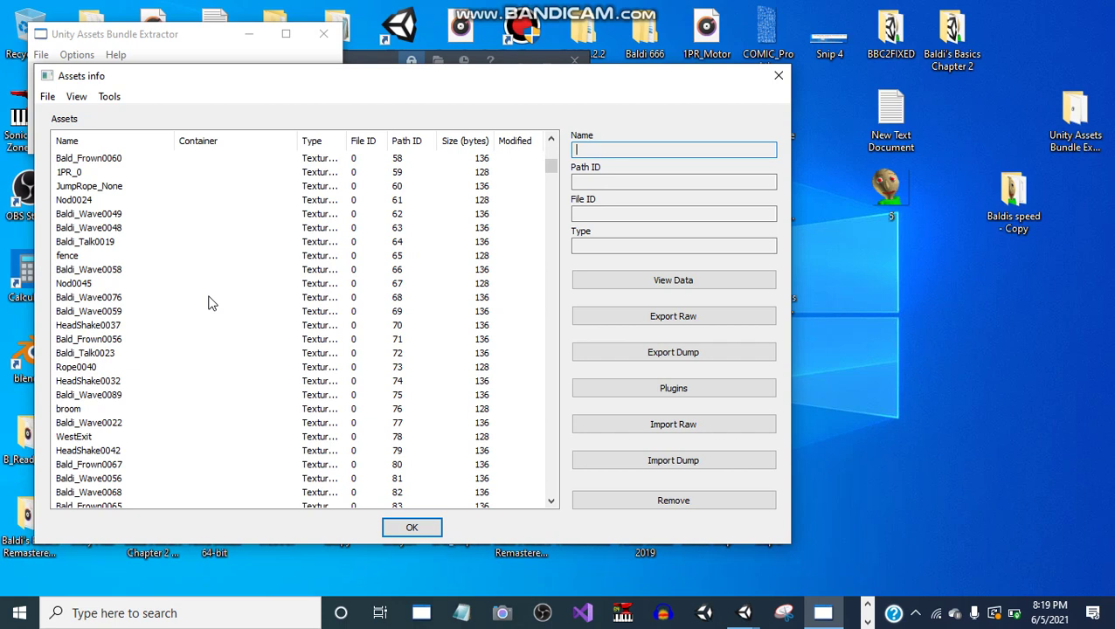
pyautogui.scroll(3, 215, 263)
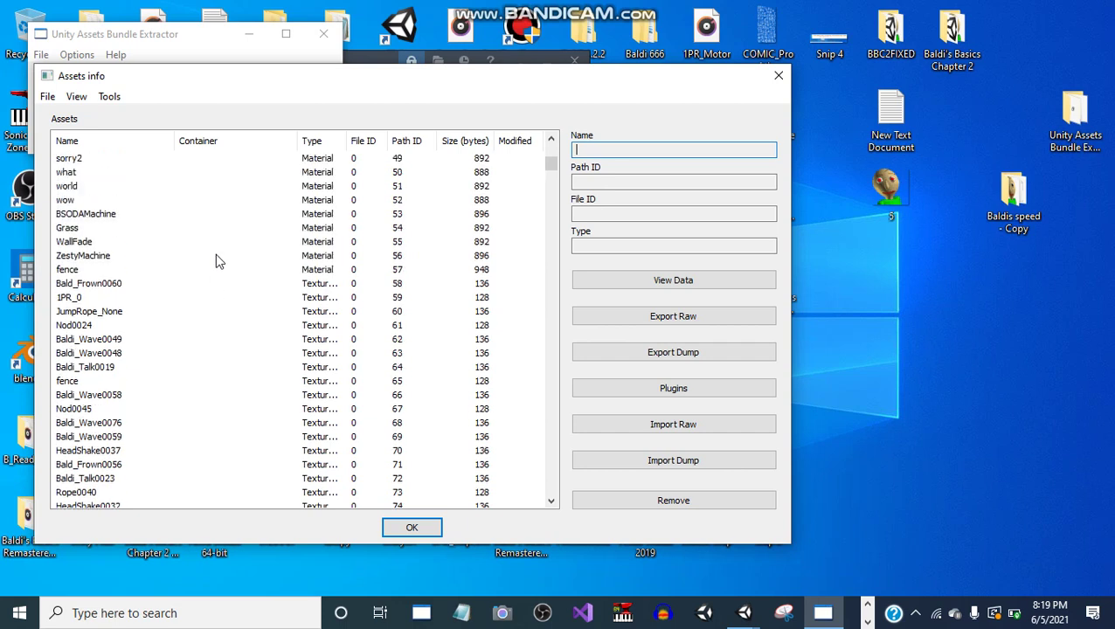
pyautogui.scroll(-3, 163, 356)
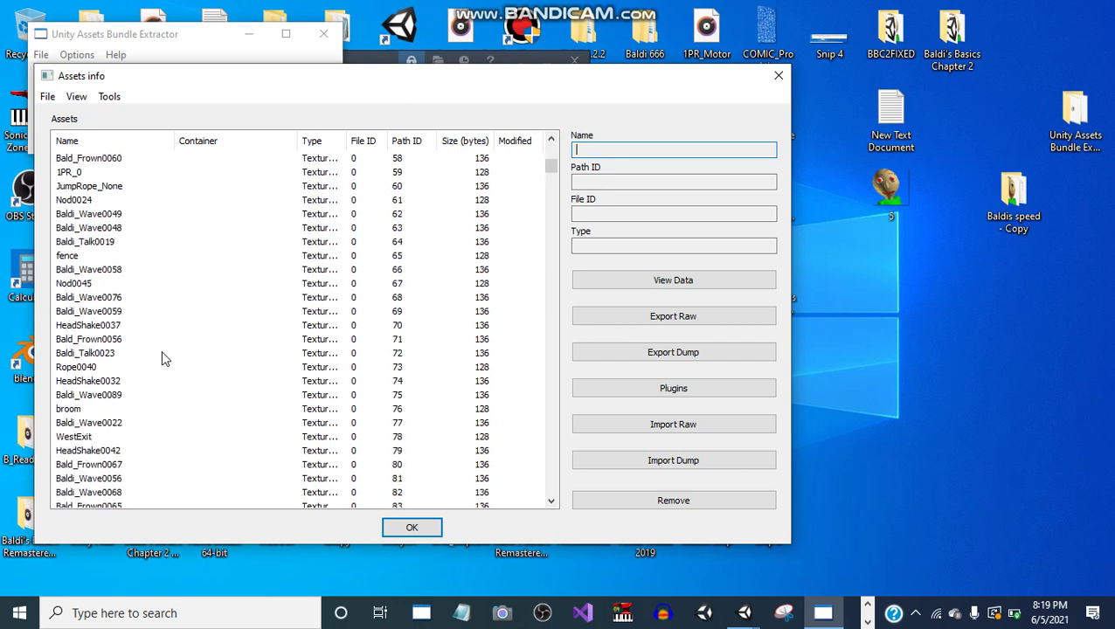
pyautogui.scroll(-4, 161, 354)
pyautogui.scroll(1, 162, 354)
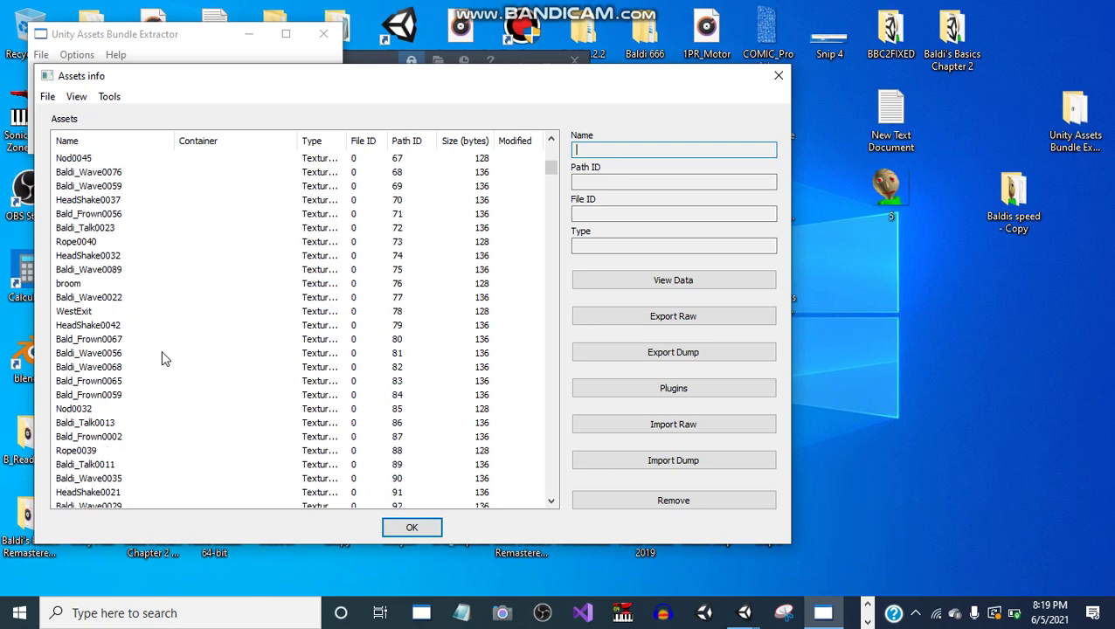
pyautogui.scroll(-4, 160, 350)
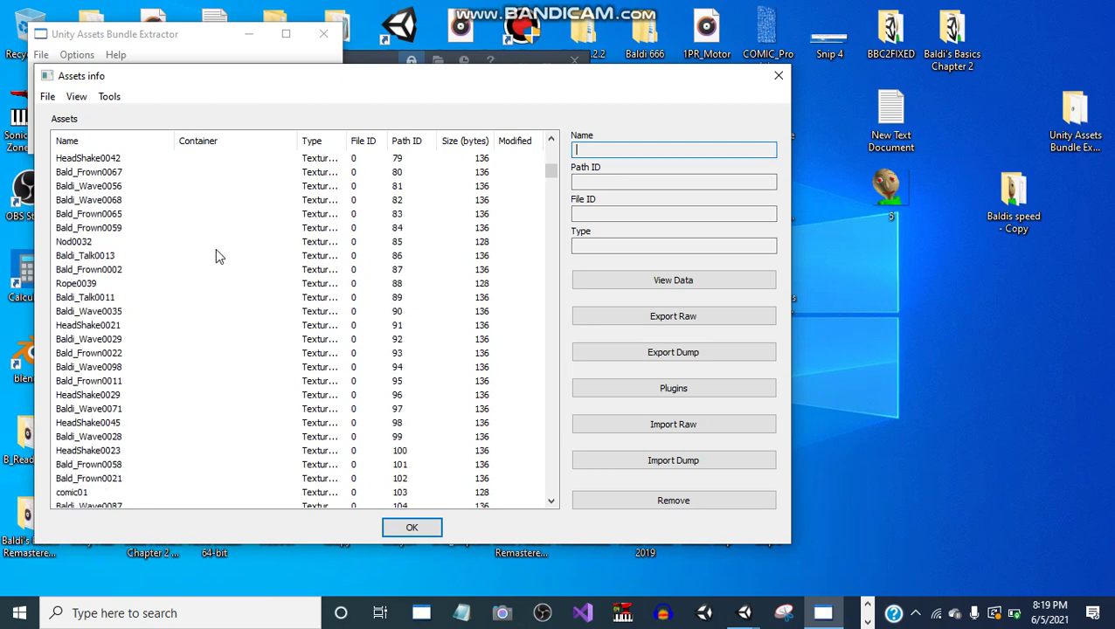
pyautogui.scroll(20, 144, 238)
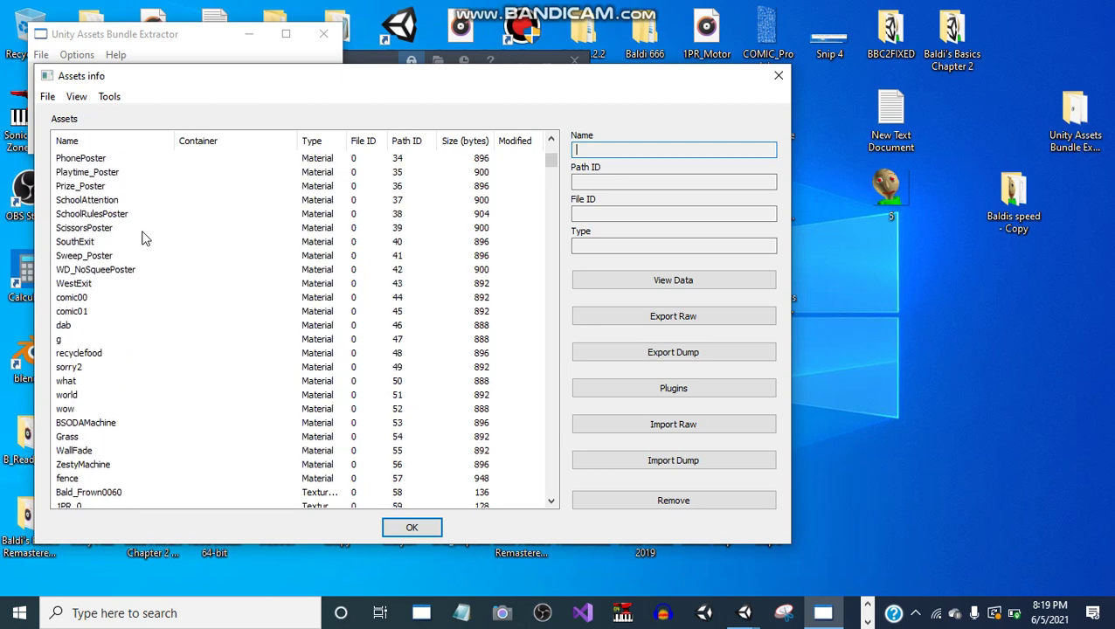
pyautogui.scroll(-12, 144, 238)
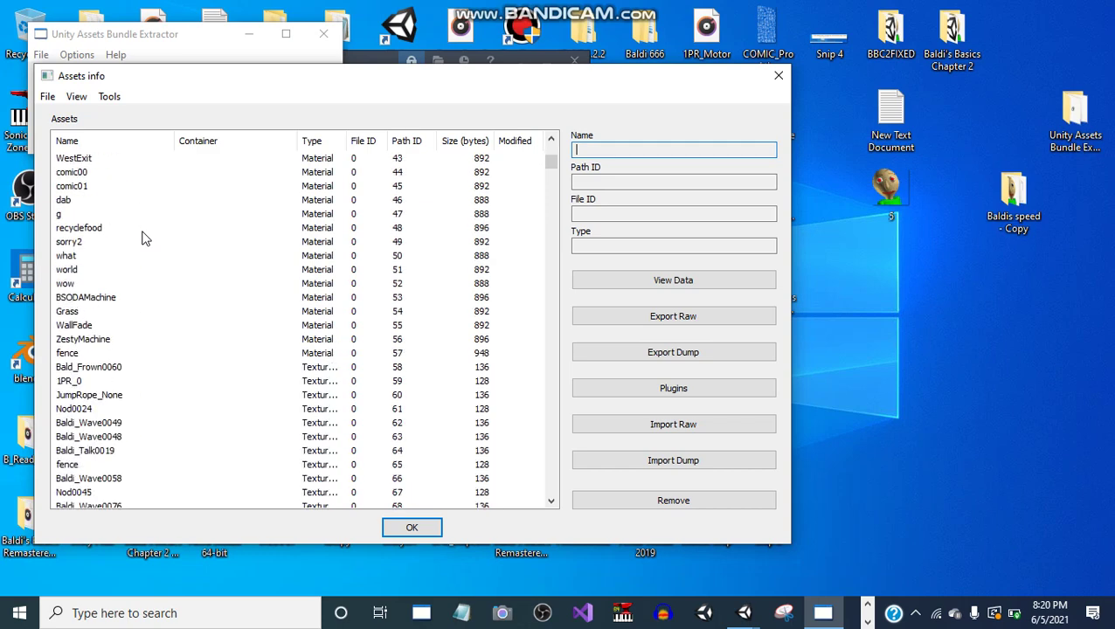
pyautogui.click(90, 368)
# Resize the Container column and shift-select the Texture2D range down to HeadShake0007
pyautogui.scroll(-20, 253, 380)
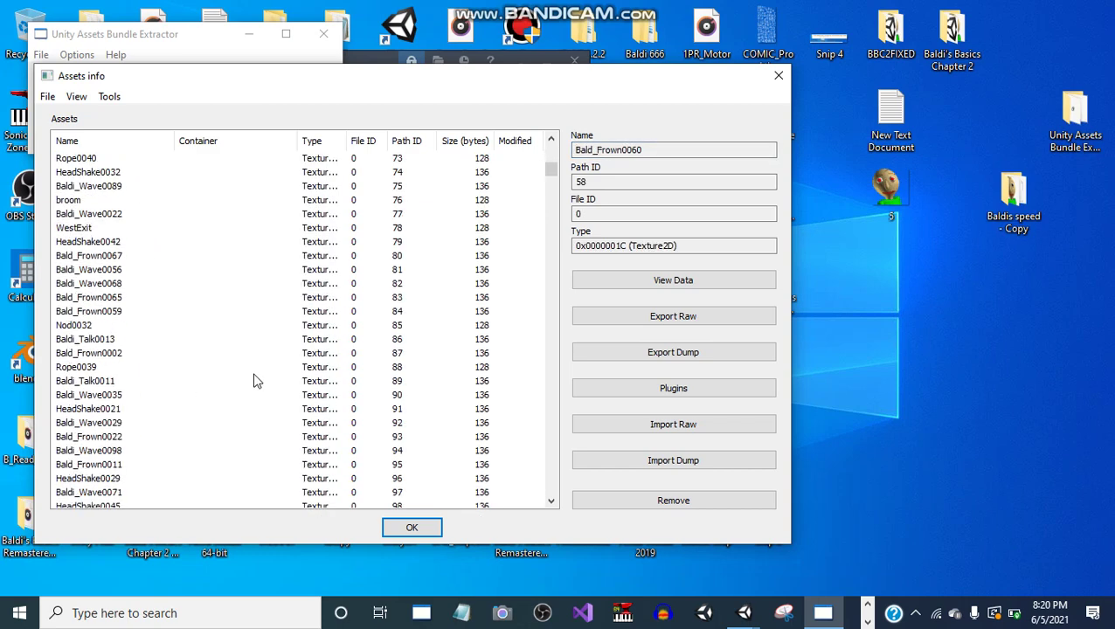
pyautogui.scroll(-8, 254, 380)
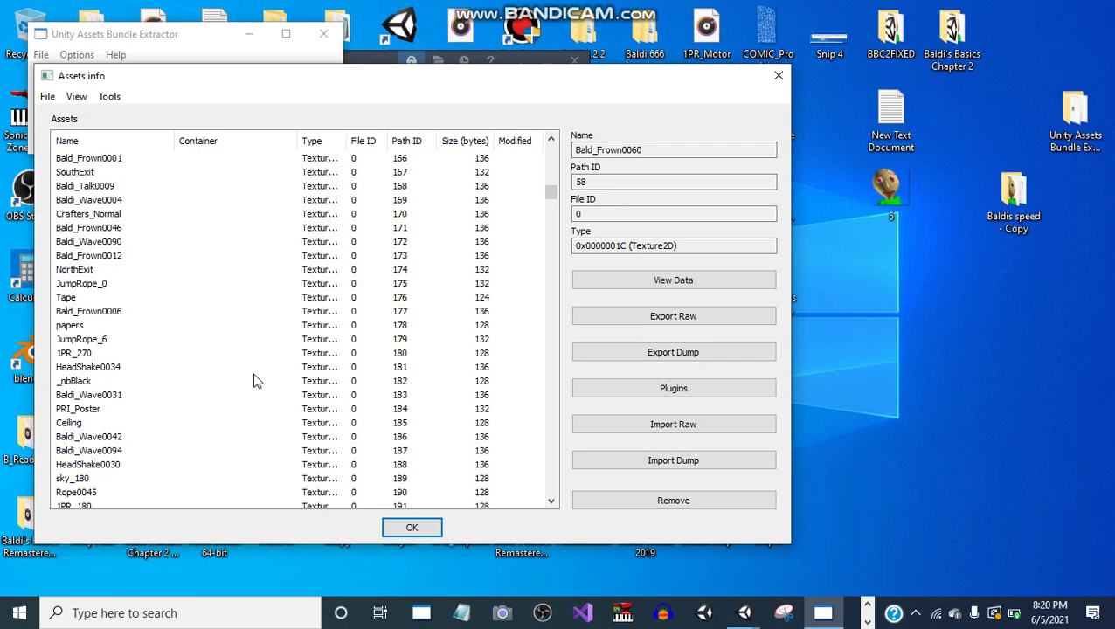
pyautogui.moveTo(297, 138); pyautogui.dragTo(381, 137)
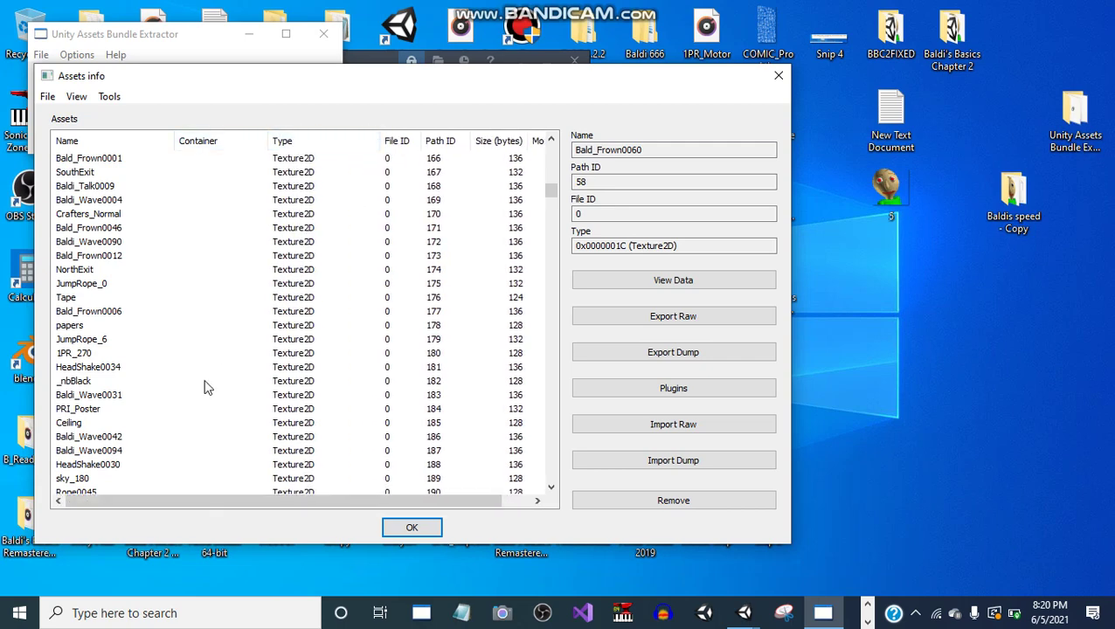
pyautogui.scroll(-15, 206, 385)
pyautogui.scroll(-20, 207, 387)
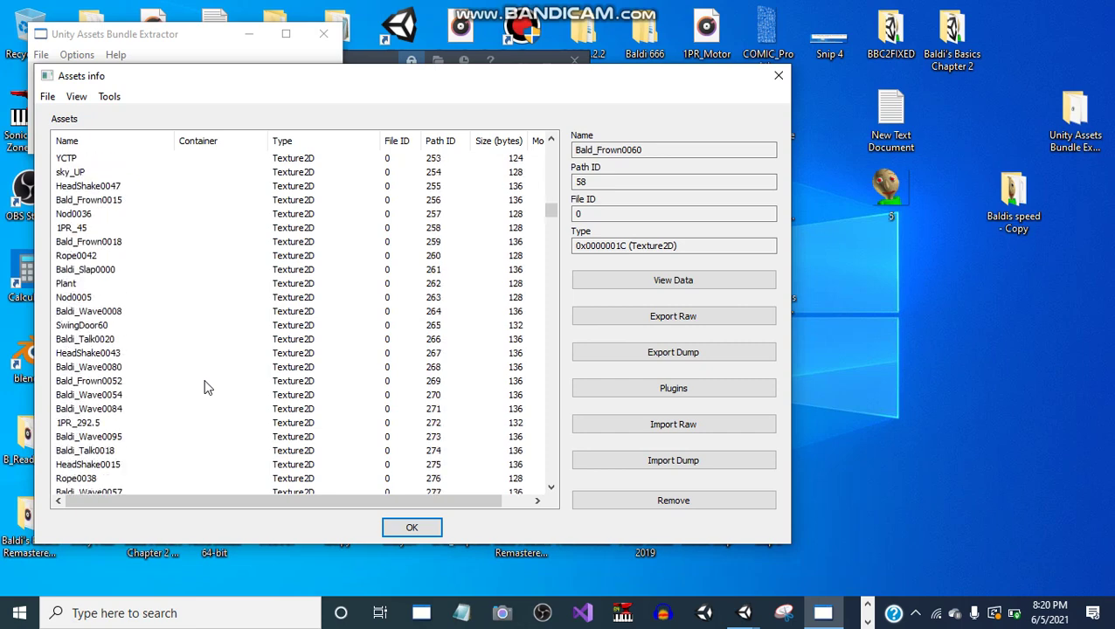
pyautogui.scroll(-20, 206, 387)
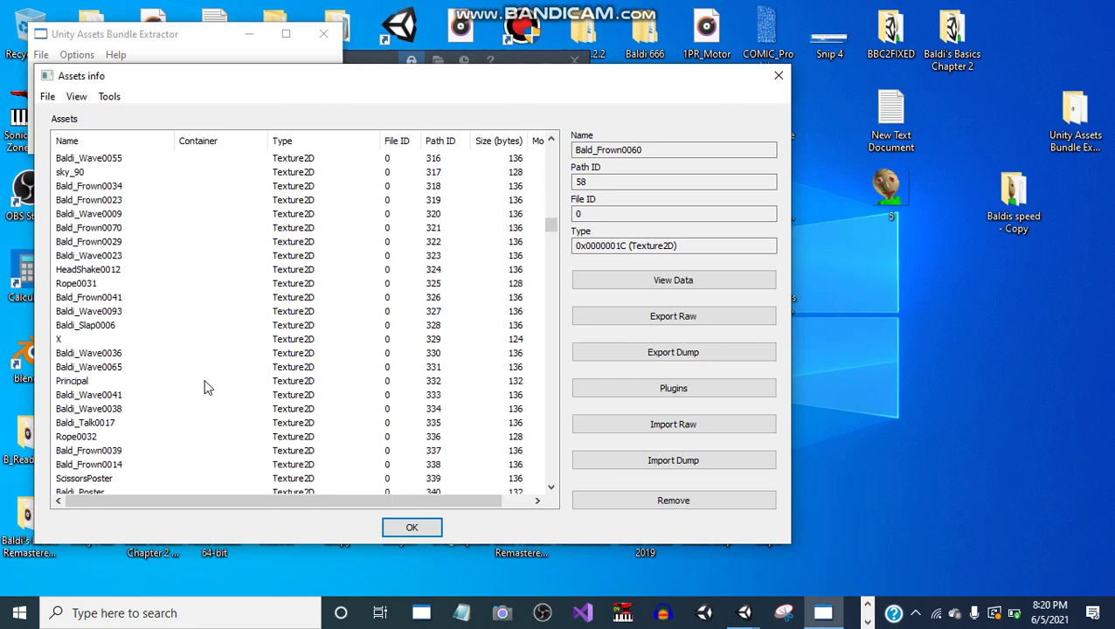
pyautogui.scroll(-11, 206, 387)
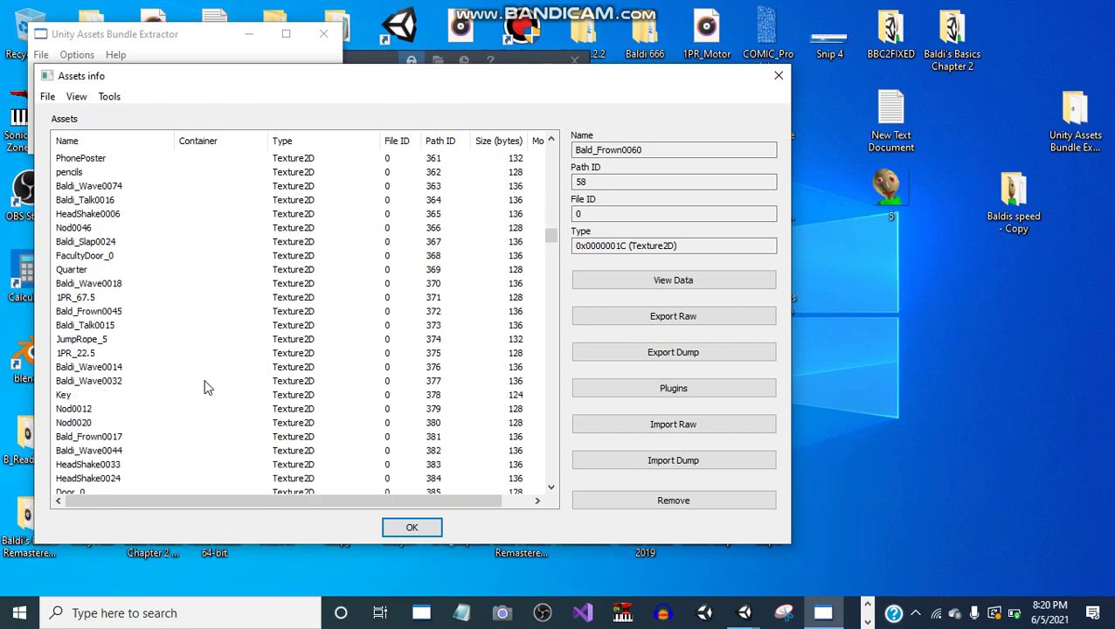
pyautogui.scroll(-20, 206, 387)
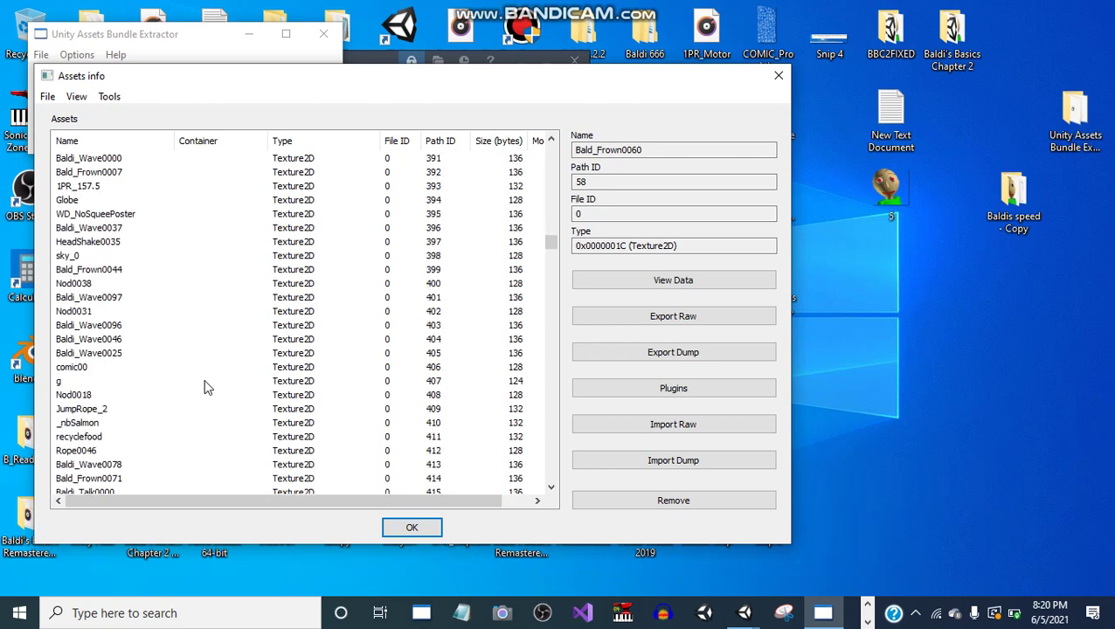
pyautogui.scroll(16, 206, 387)
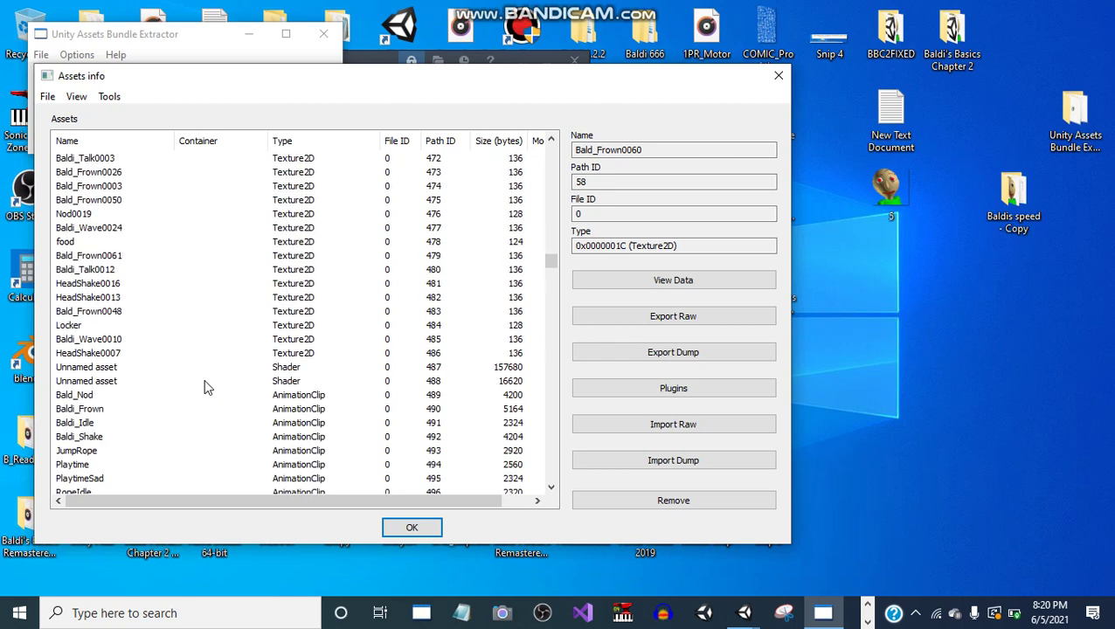
pyautogui.keyDown('shift'); pyautogui.click(132, 312); pyautogui.keyUp('shift')
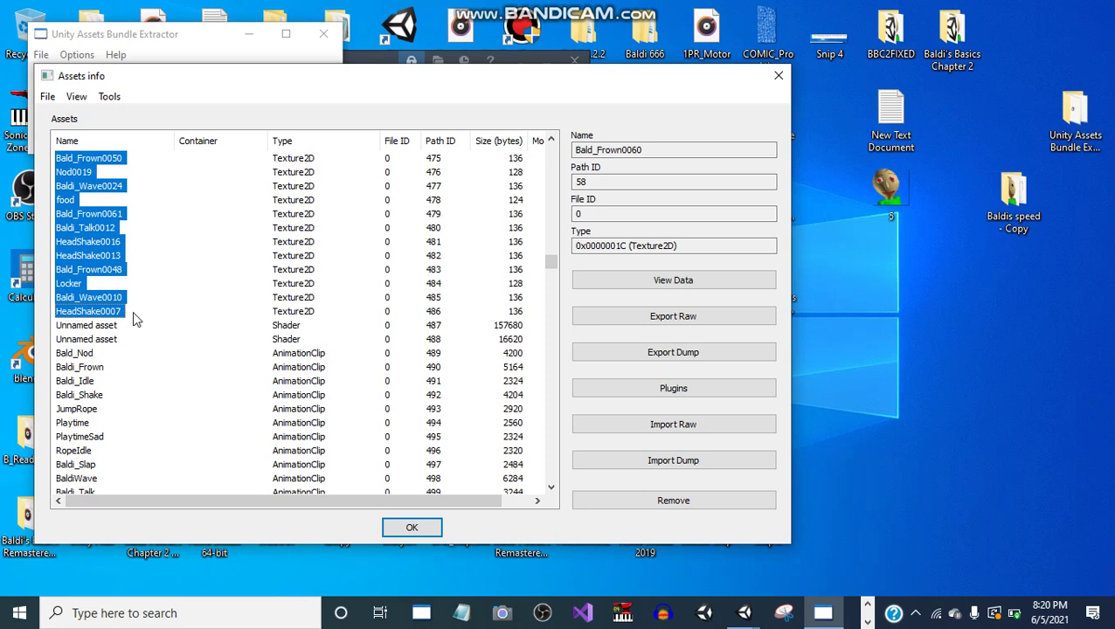
# Choose the Export to .png plugin for the selected textures and confirm
pyautogui.click(609, 382)
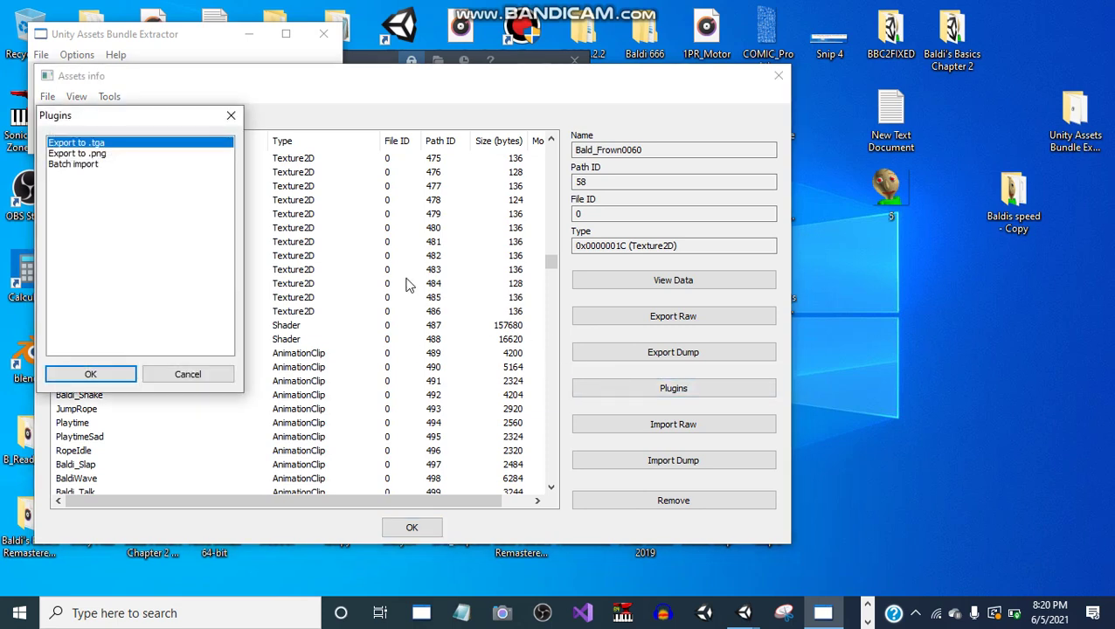
pyautogui.moveTo(195, 119); pyautogui.dragTo(297, 107)
pyautogui.click(332, 105)
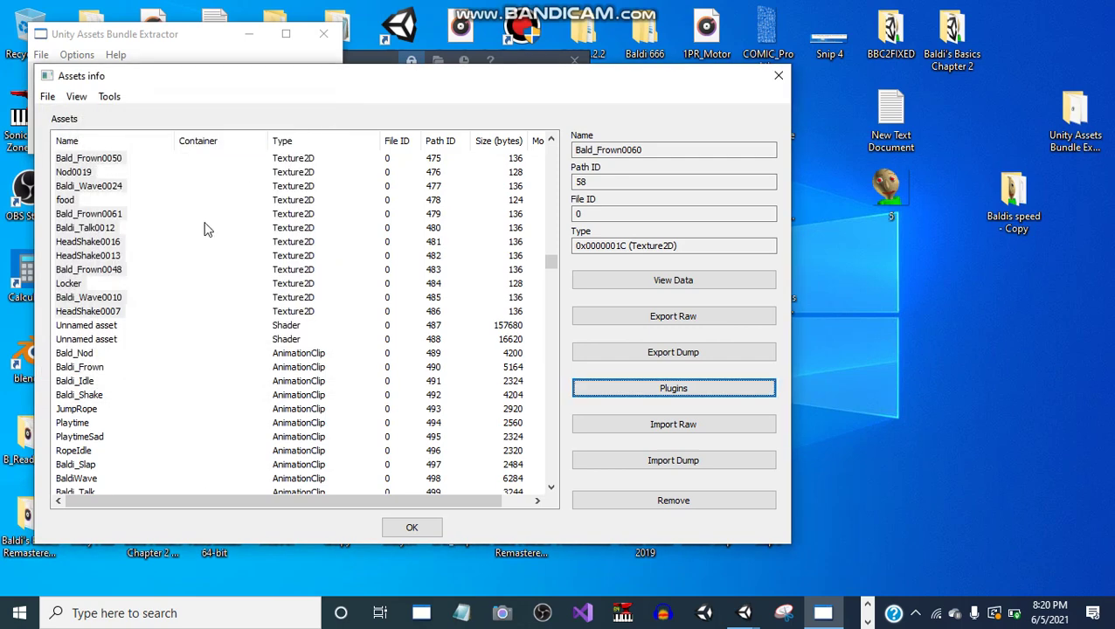
pyautogui.keyDown('shift'); pyautogui.click(112, 323); pyautogui.keyUp('shift')
pyautogui.click(602, 388)
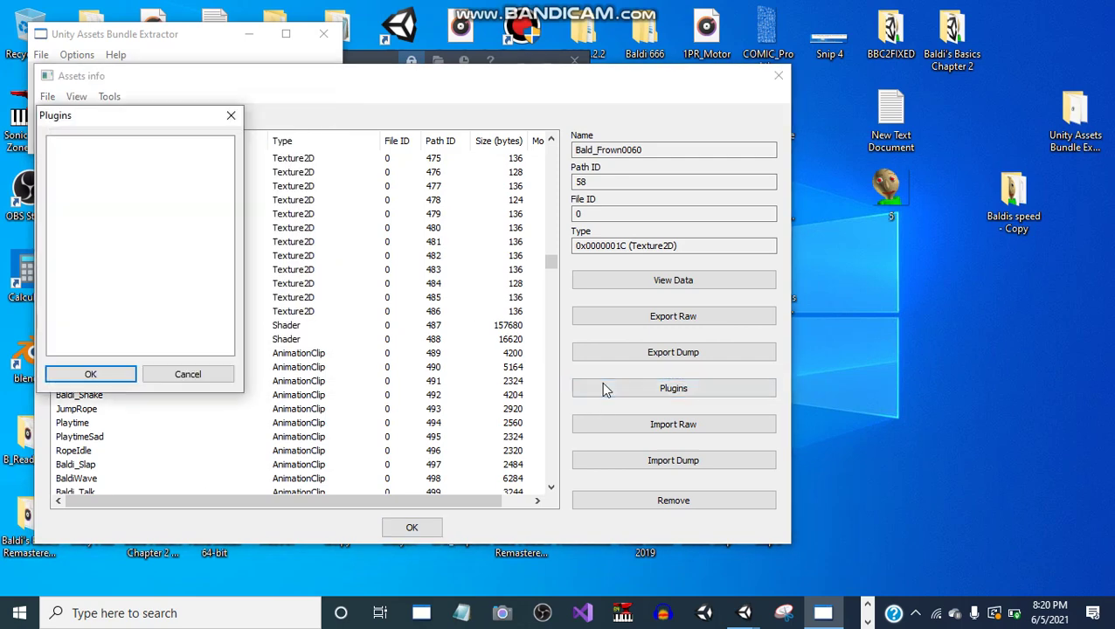
pyautogui.click(231, 115)
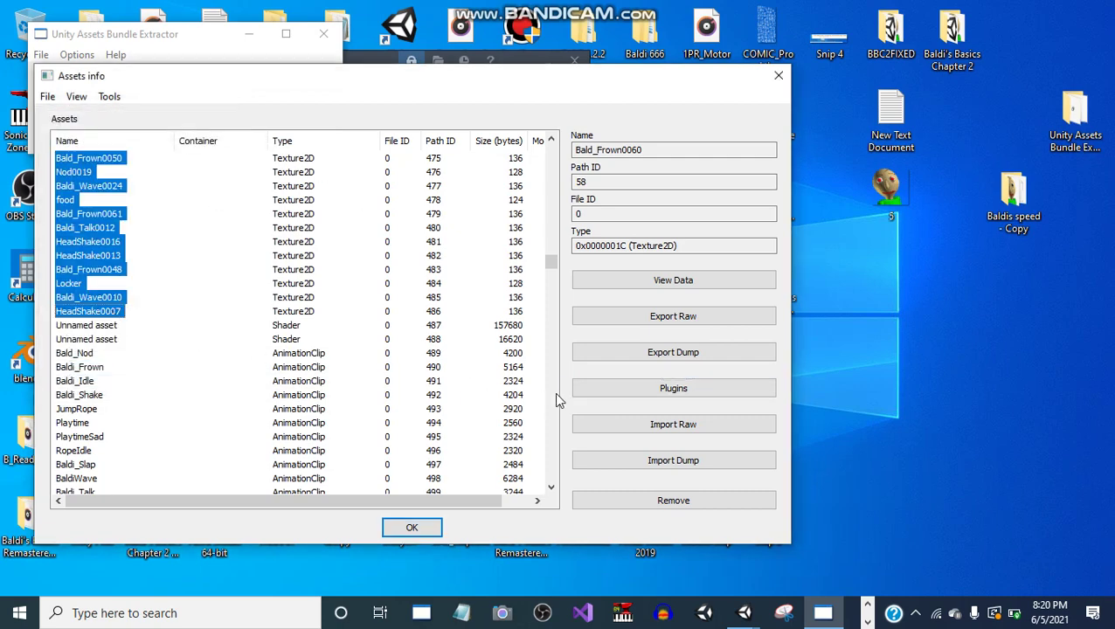
pyautogui.click(584, 388)
pyautogui.click(107, 153)
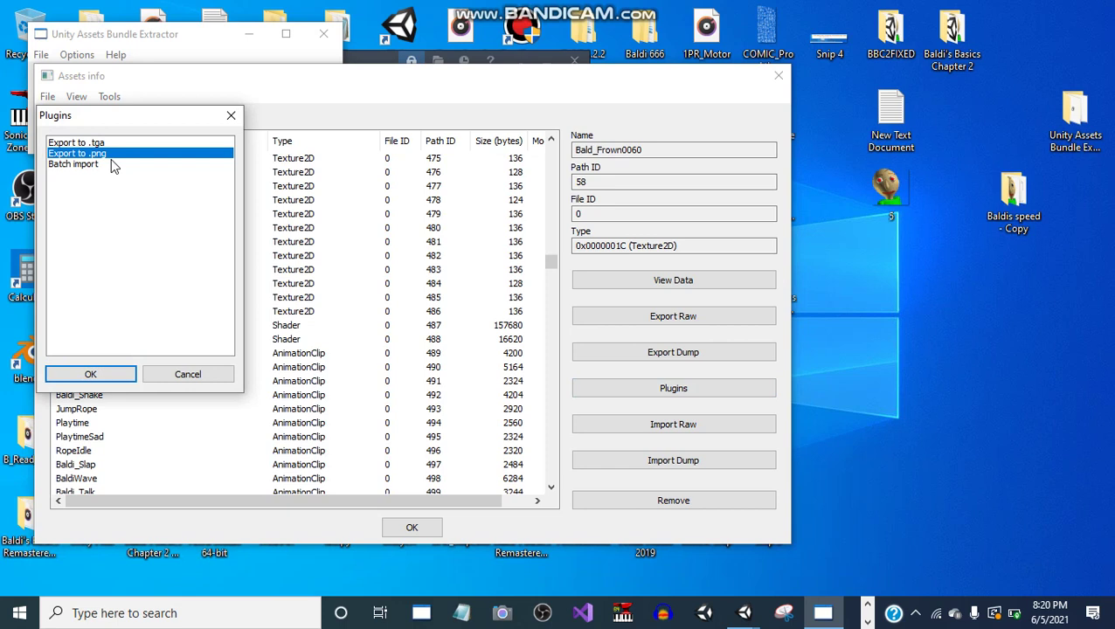
pyautogui.click(94, 374)
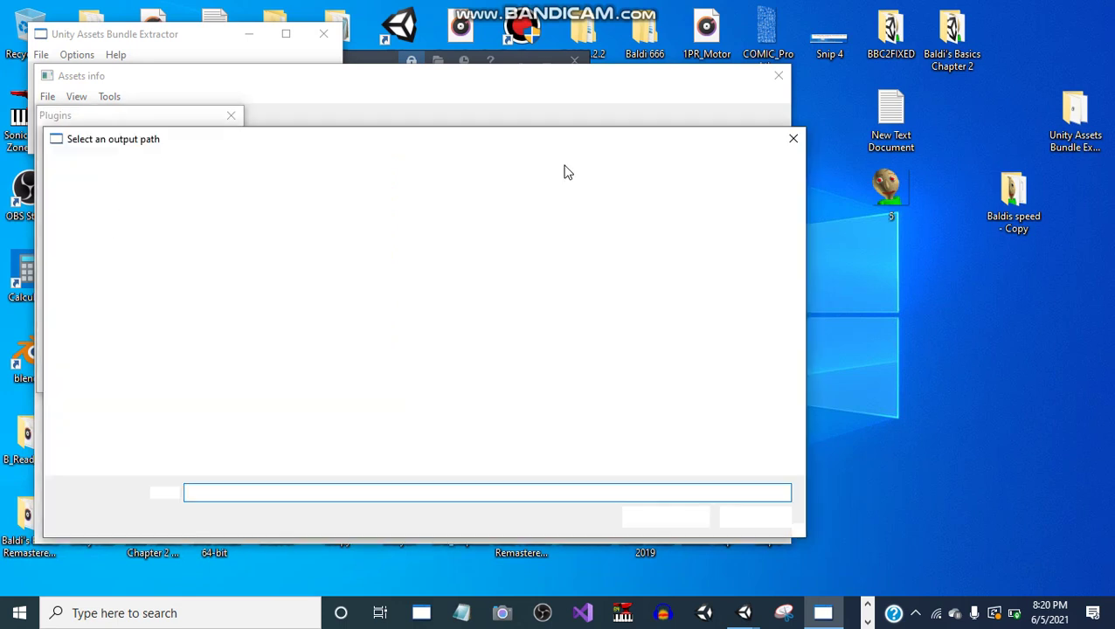
# Create a new sharedassets2 folder in BALDI_1.3.2_Windows and select it as the export destination
pyautogui.click(387, 167)
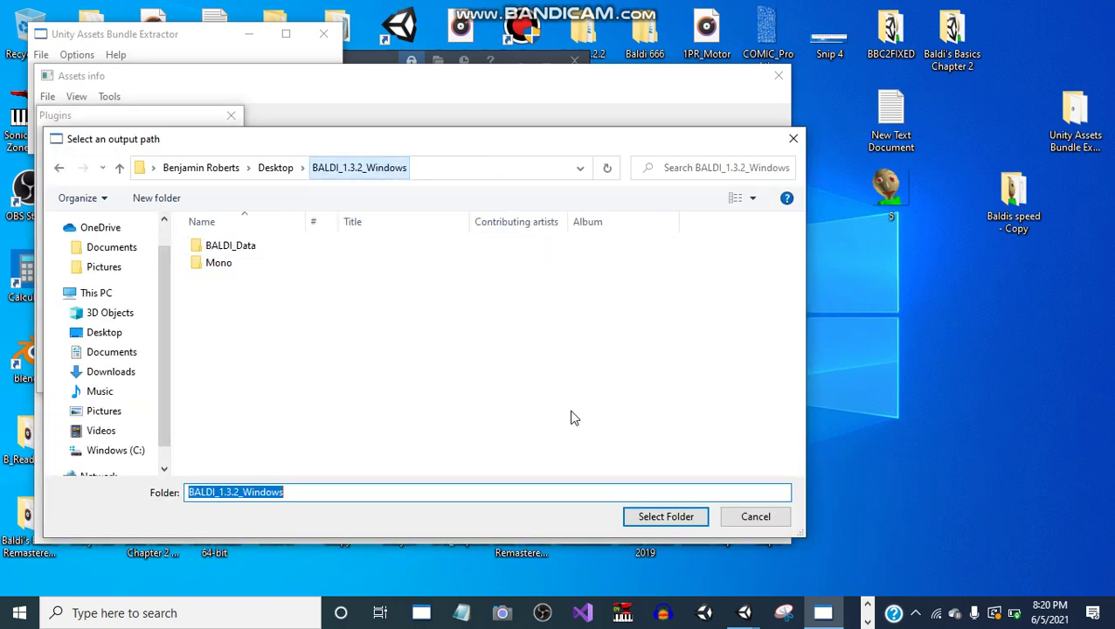
pyautogui.click(332, 382)
pyautogui.rightClick(332, 378)
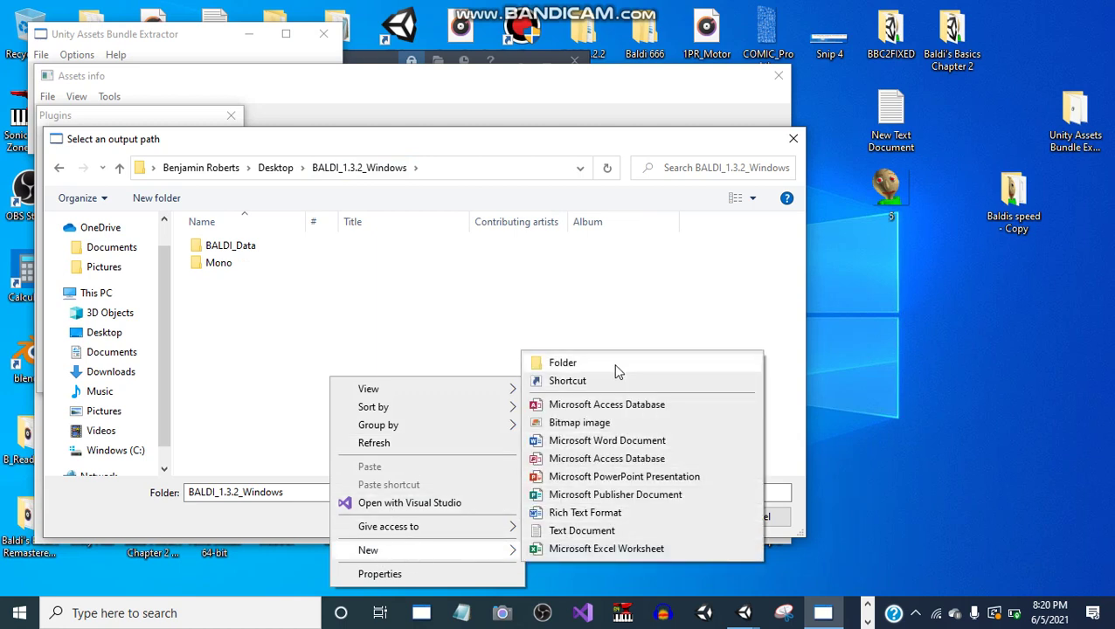
pyautogui.click(615, 371)
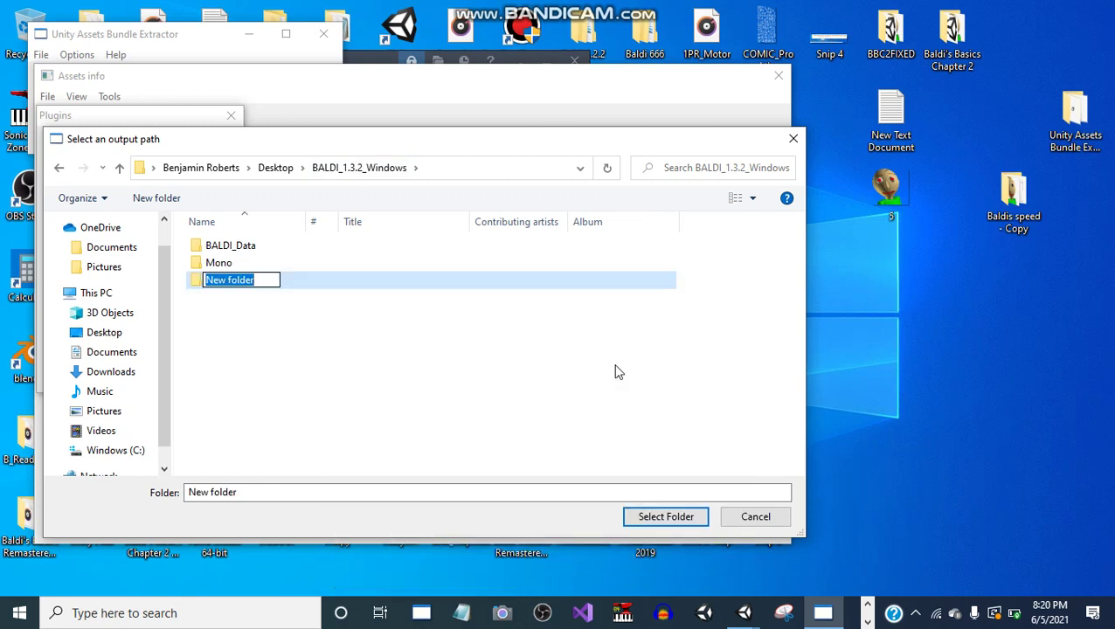
pyautogui.write('sharedassets2')
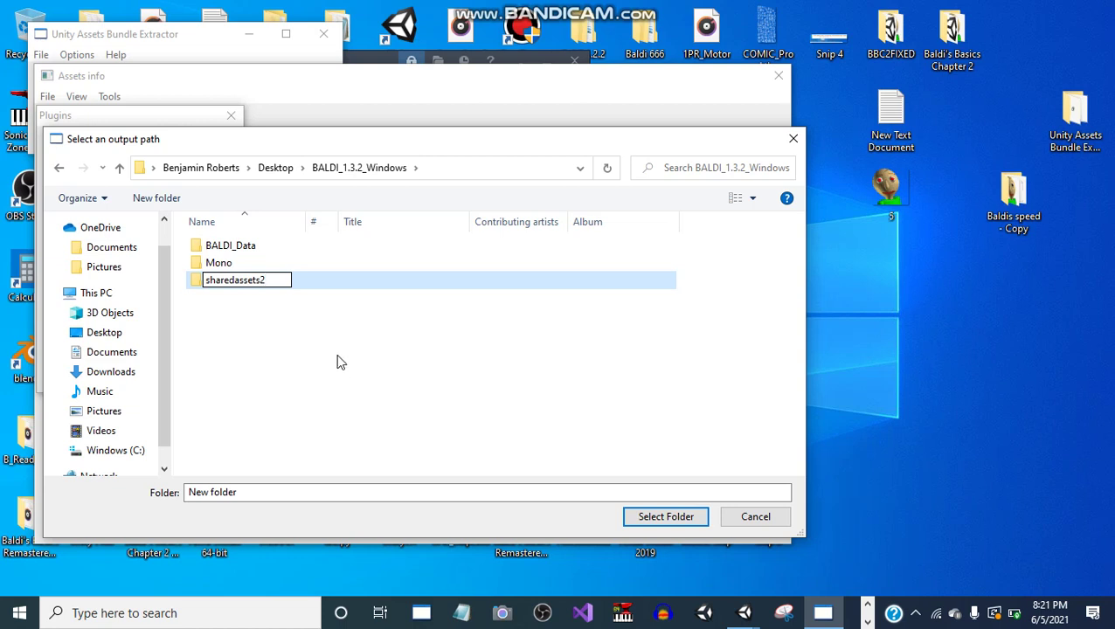
pyautogui.press('Return')
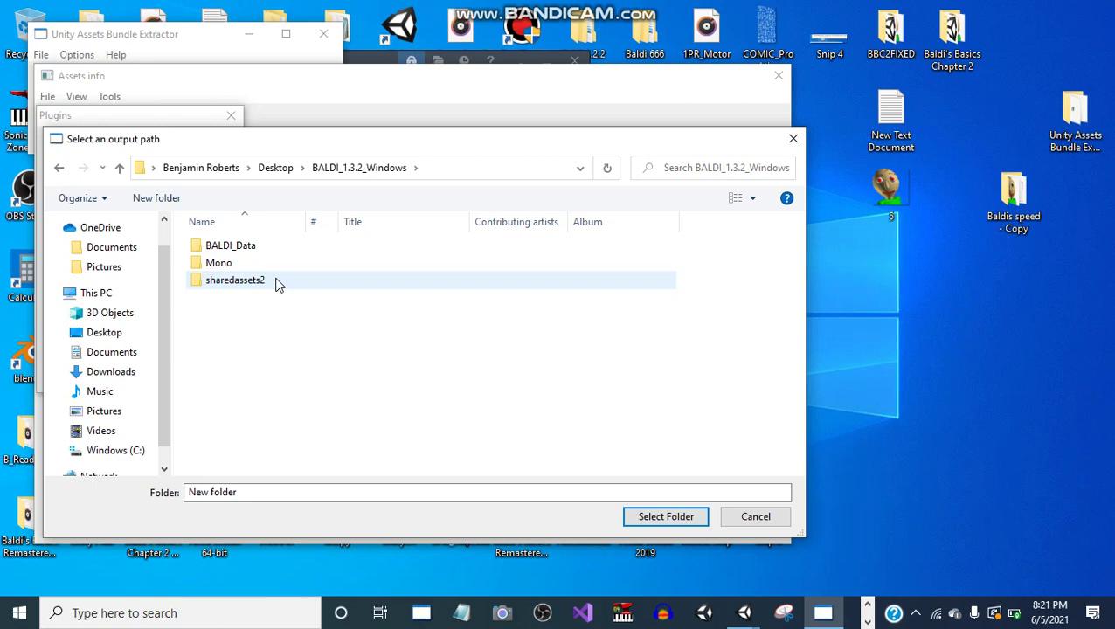
pyautogui.click(276, 283)
pyautogui.click(675, 514)
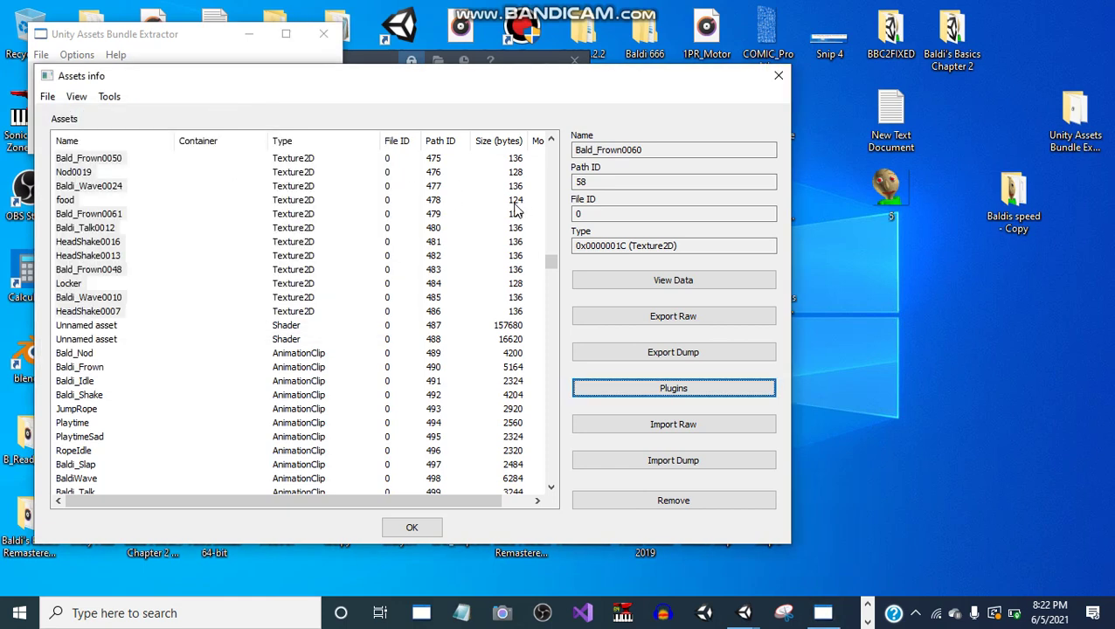
# Close Assets info, open the exported sharedassets2 folder and maximize its window
pyautogui.click(778, 75)
pyautogui.click(447, 356)
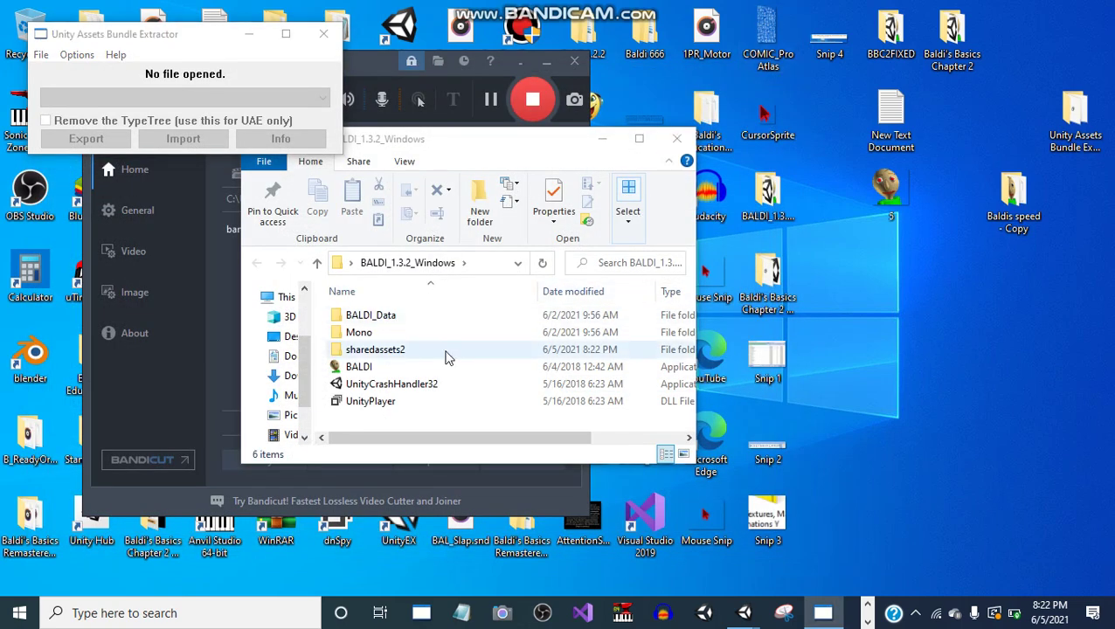
pyautogui.doubleClick(446, 356)
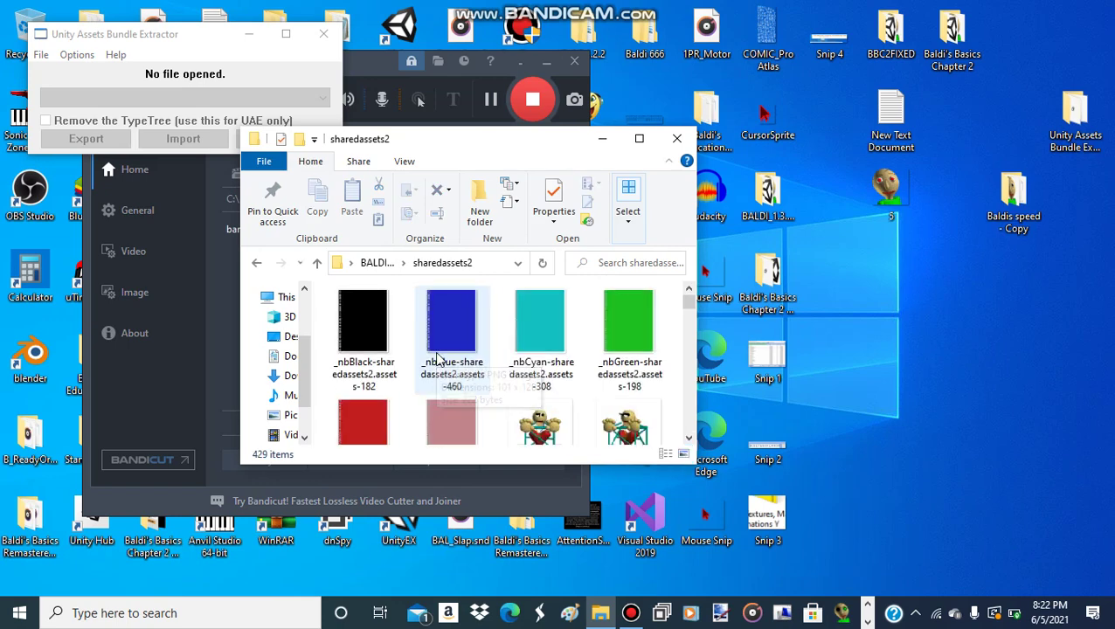
pyautogui.scroll(-3, 440, 357)
pyautogui.scroll(-3, 440, 357)
pyautogui.keyDown('ctrl'); pyautogui.scroll(-1, 439, 357); pyautogui.keyUp('ctrl')
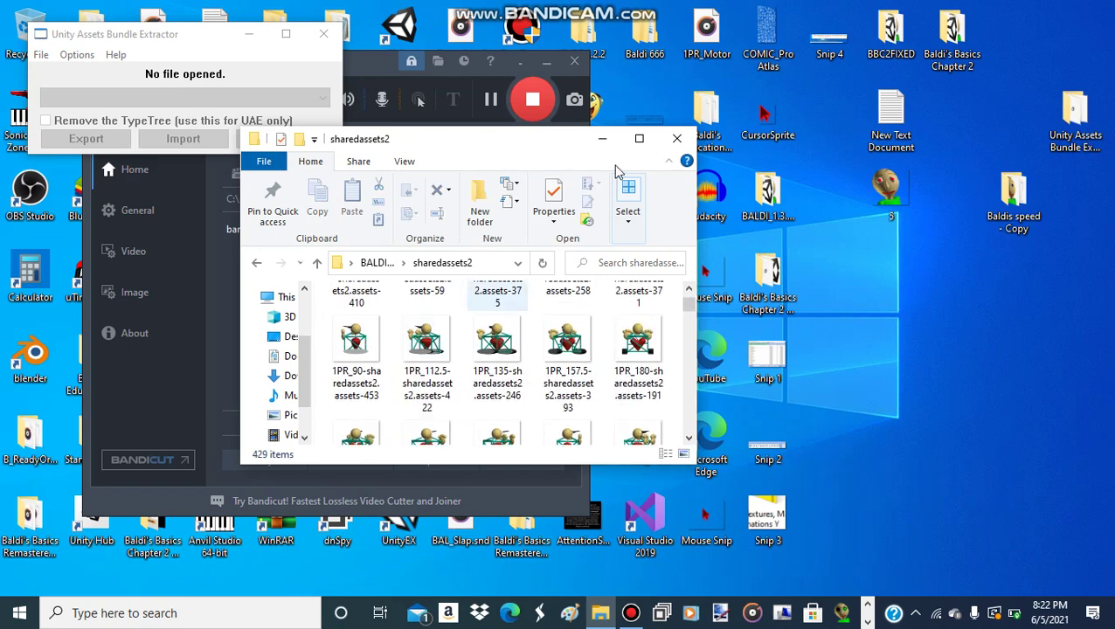
pyautogui.click(639, 140)
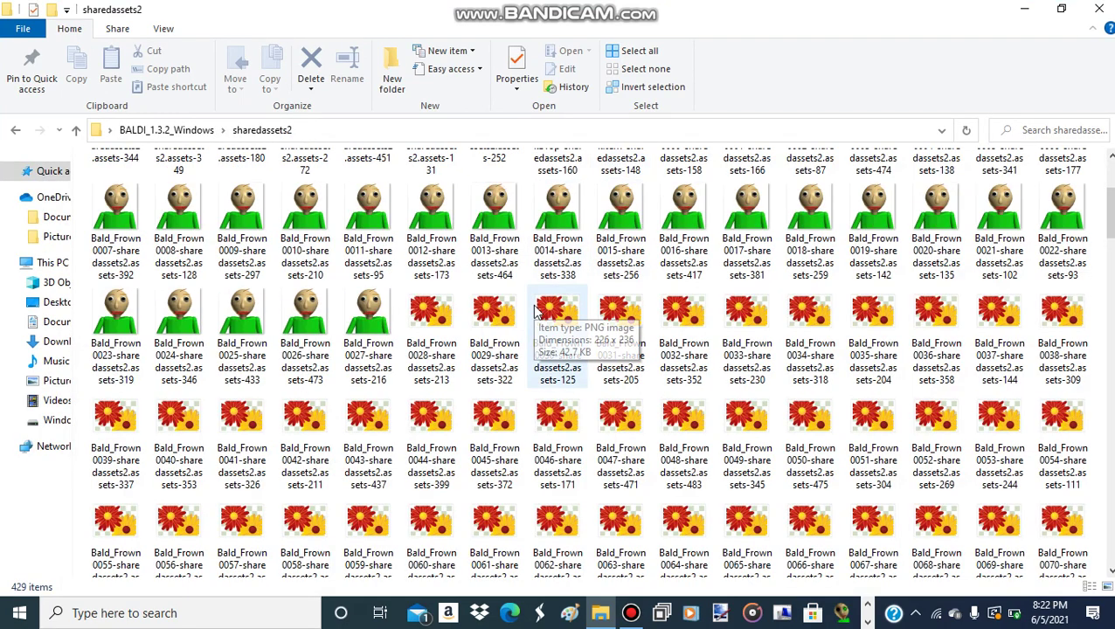
# Browse the 429 PNGs and open _nbRed-sharedassets2.assets-355.png in paint.net
pyautogui.scroll(-1, 537, 311)
pyautogui.scroll(-3, 536, 312)
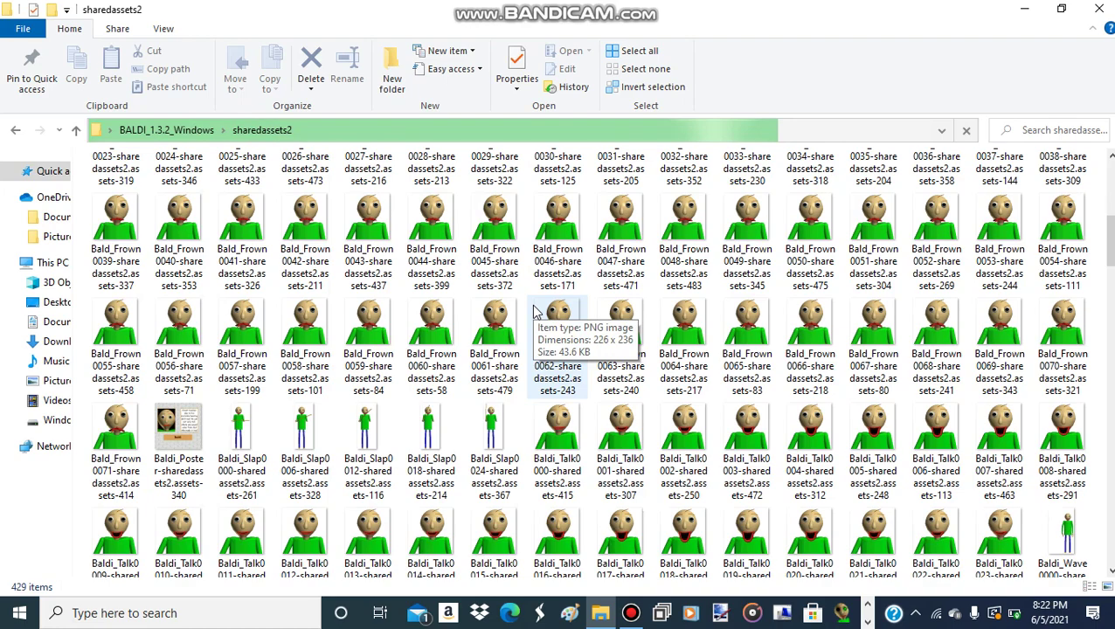
pyautogui.scroll(-1, 536, 311)
pyautogui.scroll(-6, 537, 312)
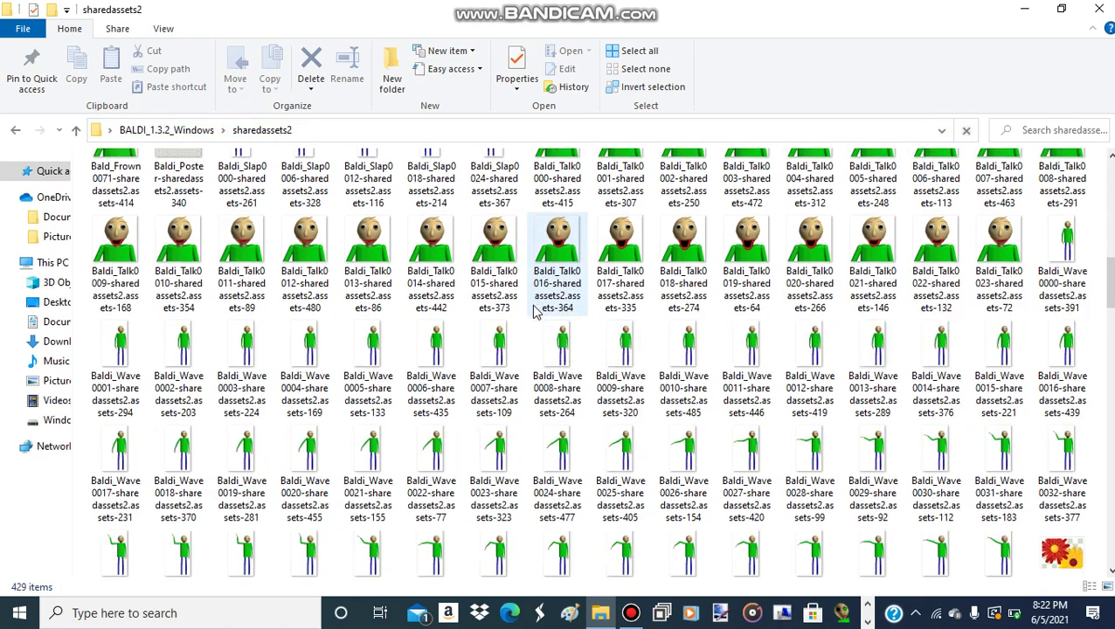
pyautogui.scroll(-4, 536, 311)
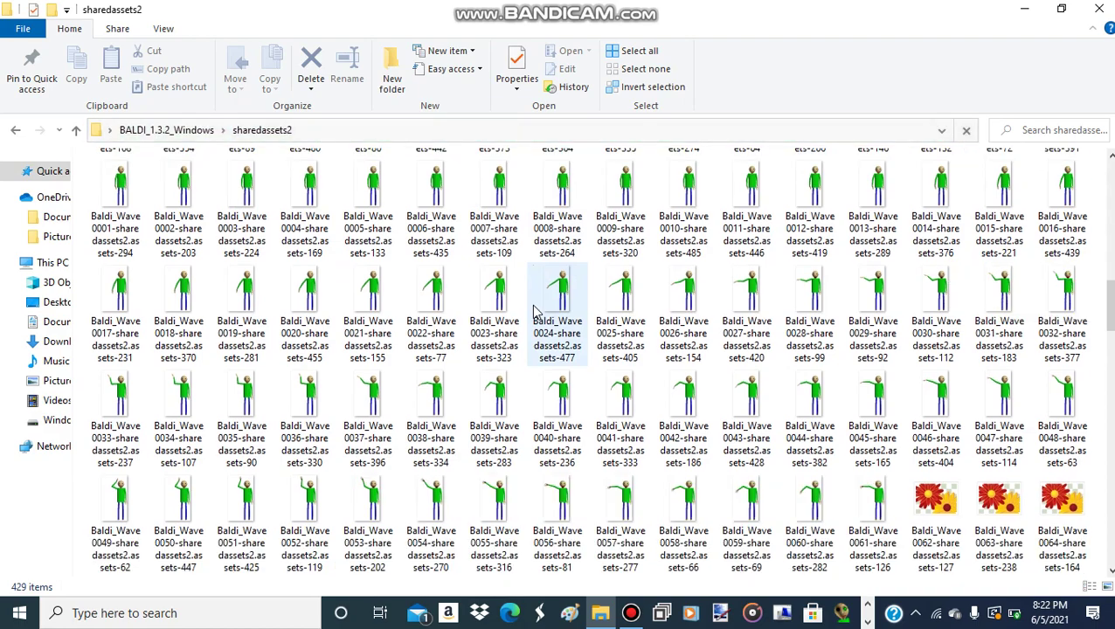
pyautogui.scroll(10, 536, 312)
pyautogui.scroll(10, 536, 312)
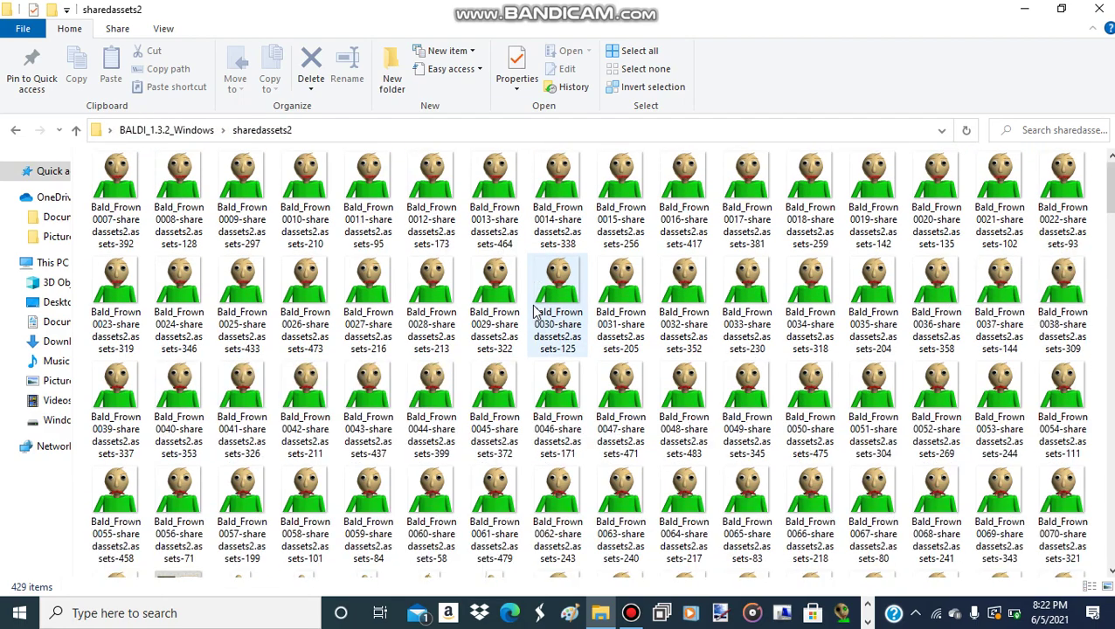
pyautogui.click(365, 190)
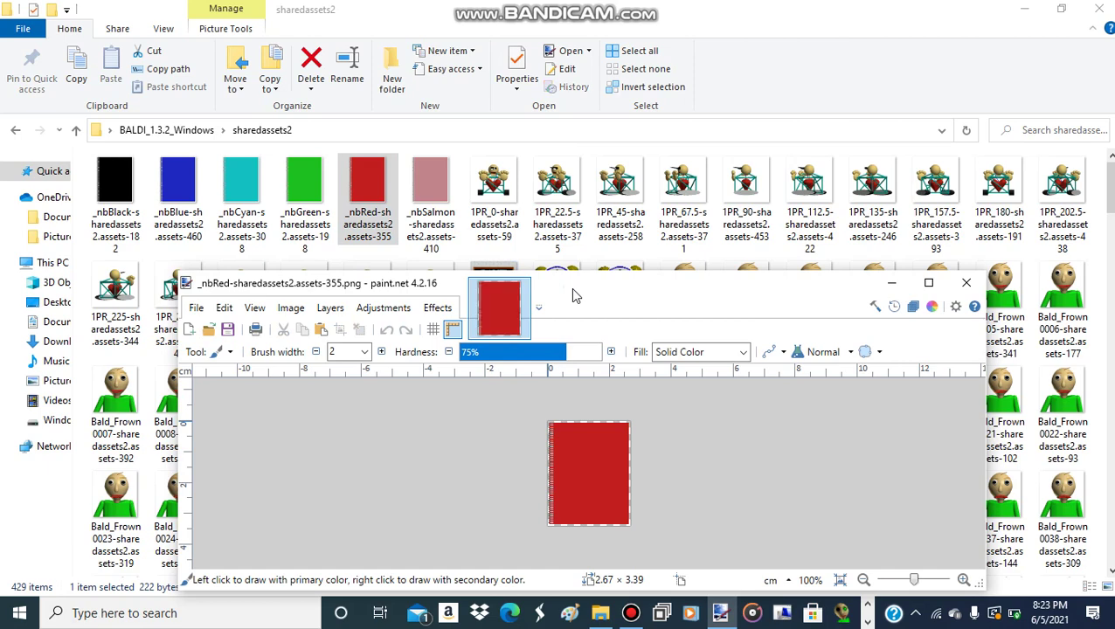
# Reposition paint.net, select the Paint Bucket tool and pick purple as the colour
pyautogui.moveTo(571, 288); pyautogui.dragTo(582, 177)
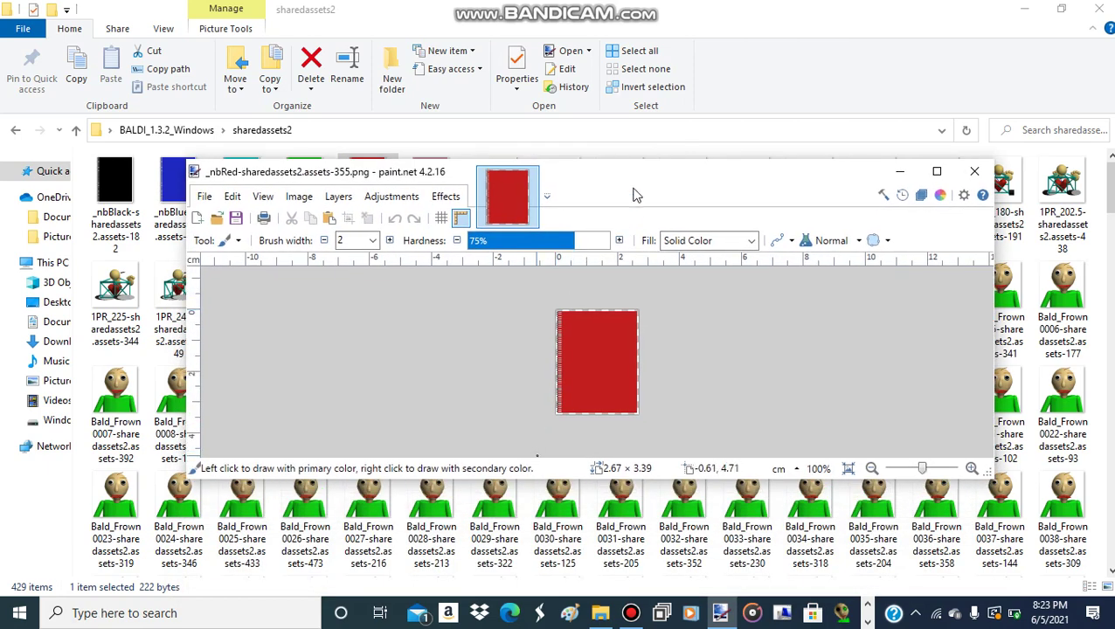
pyautogui.moveTo(463, 189); pyautogui.dragTo(446, 143)
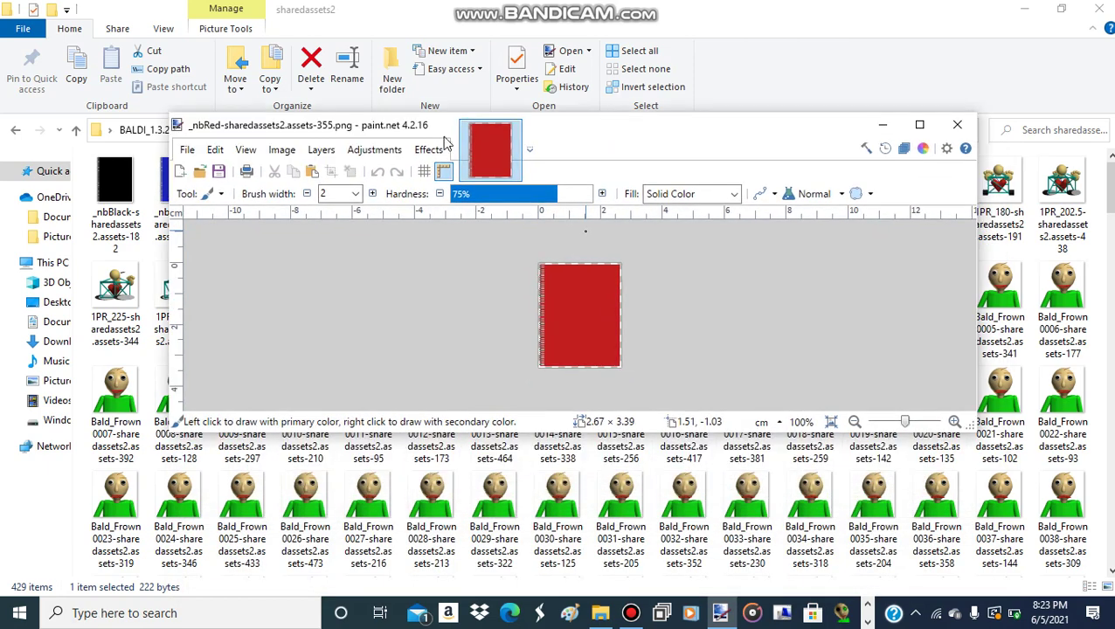
pyautogui.click(215, 194)
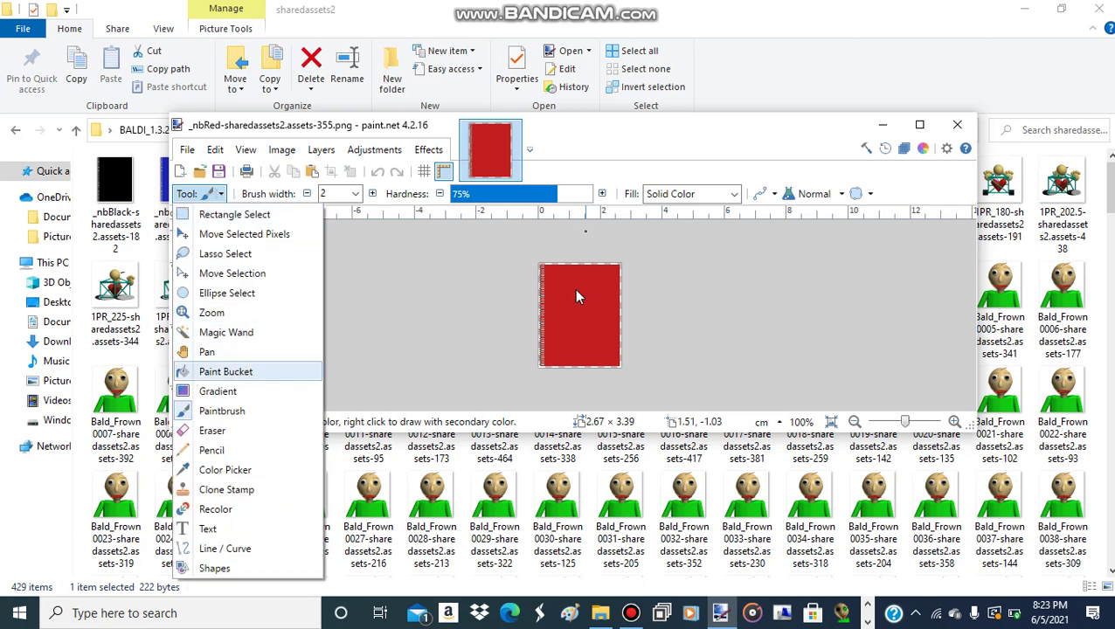
pyautogui.press('Return')
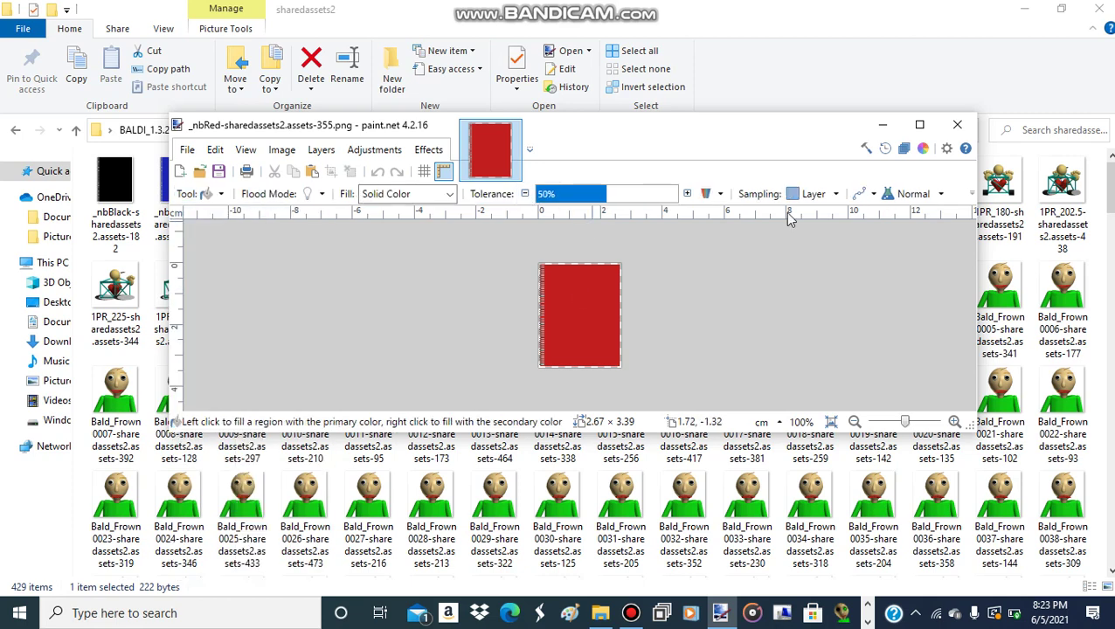
pyautogui.click(923, 147)
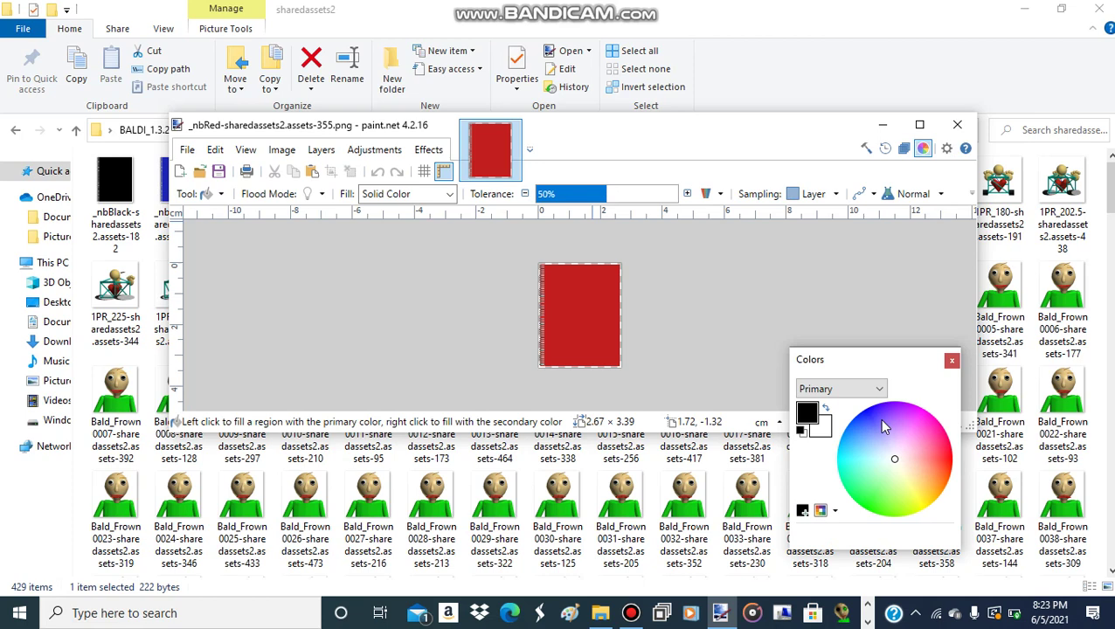
pyautogui.moveTo(882, 426)
pyautogui.mouseDown()
pyautogui.moveTo(885, 409)
pyautogui.moveTo(896, 418)
pyautogui.mouseUp()
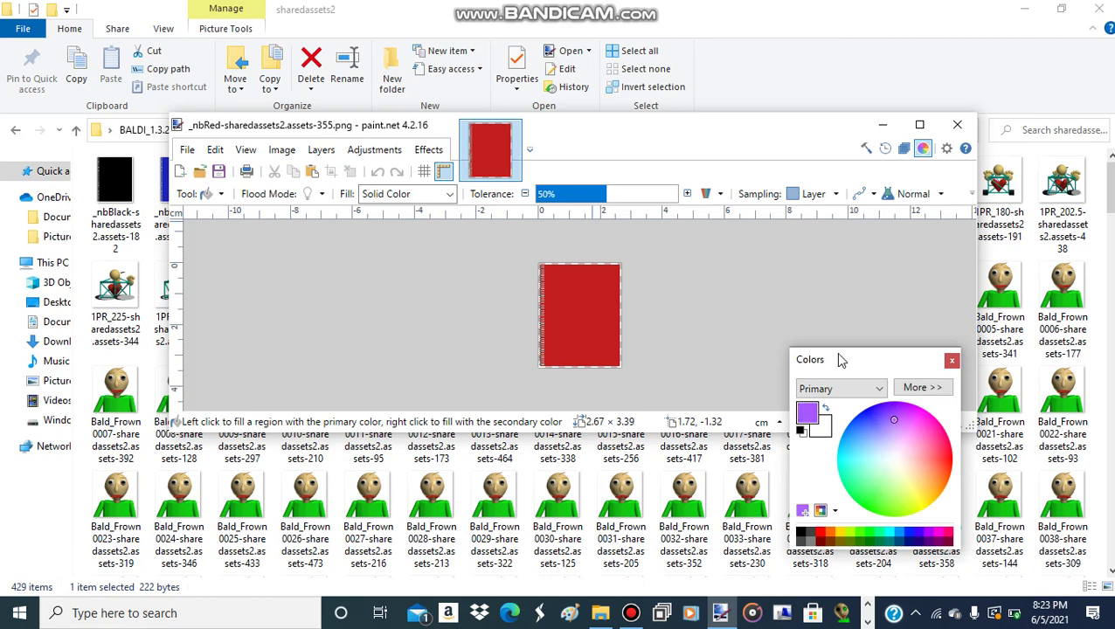
# Fill the red texture with purple and set fill tolerance to 0%
pyautogui.click(222, 193)
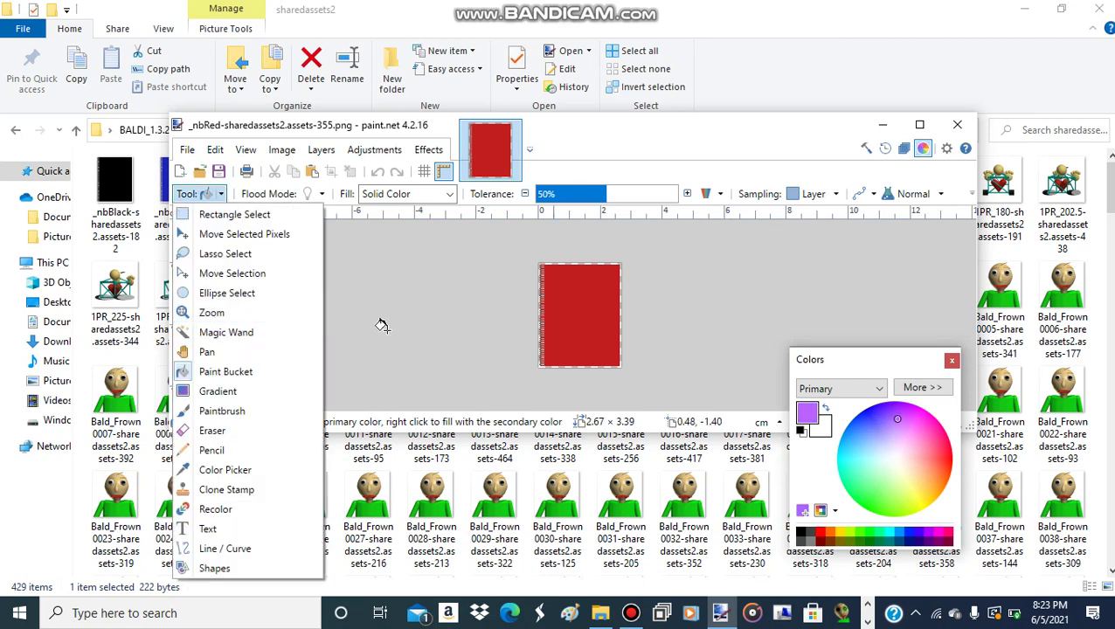
pyautogui.click(606, 301)
pyautogui.click(611, 306)
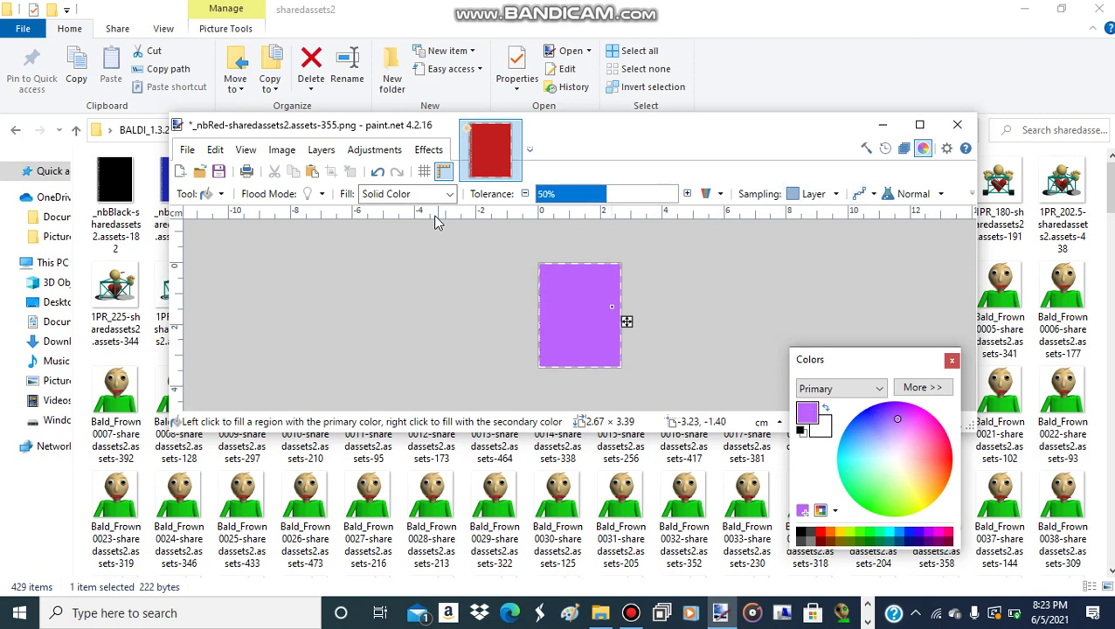
pyautogui.moveTo(560, 203); pyautogui.dragTo(517, 215)
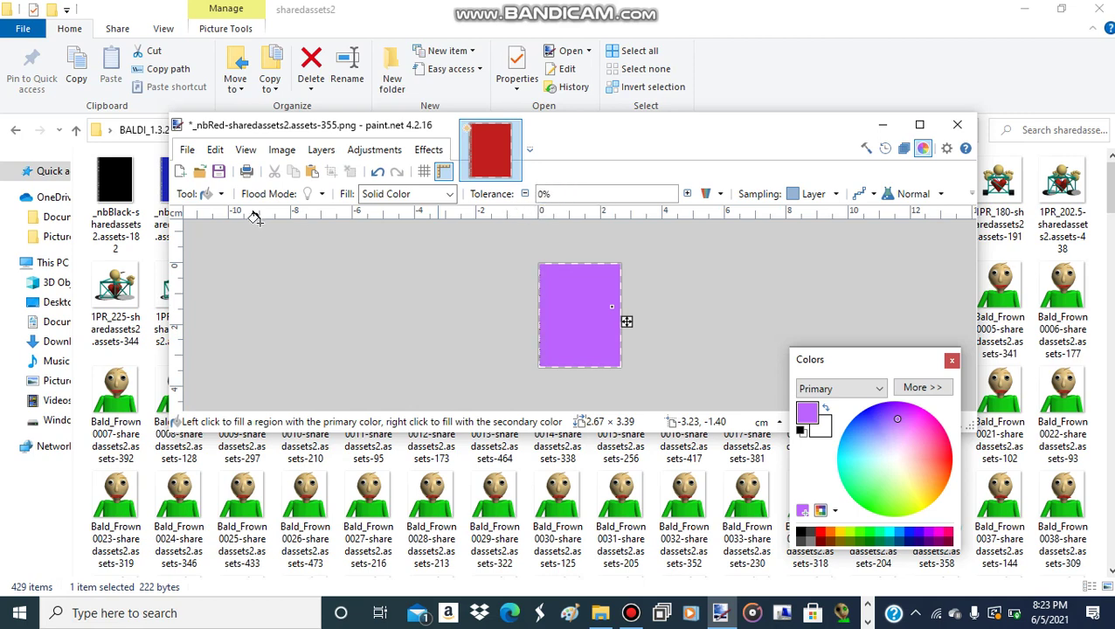
# Switch to the one-pixel Pencil, zoom in, and choose light green
pyautogui.click(206, 193)
pyautogui.click(234, 214)
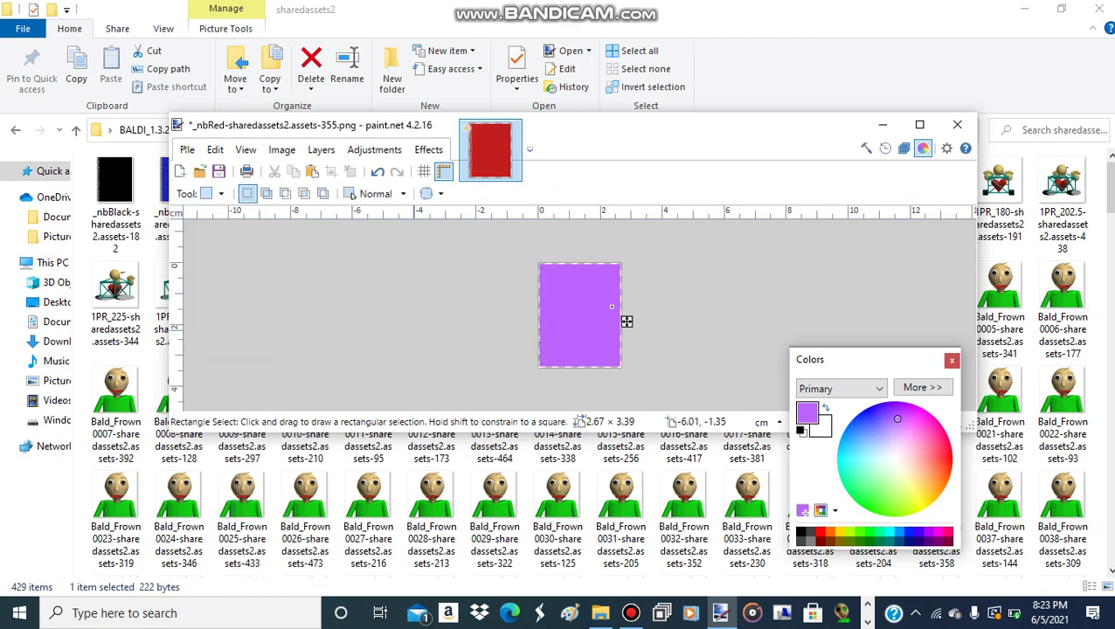
pyautogui.click(206, 193)
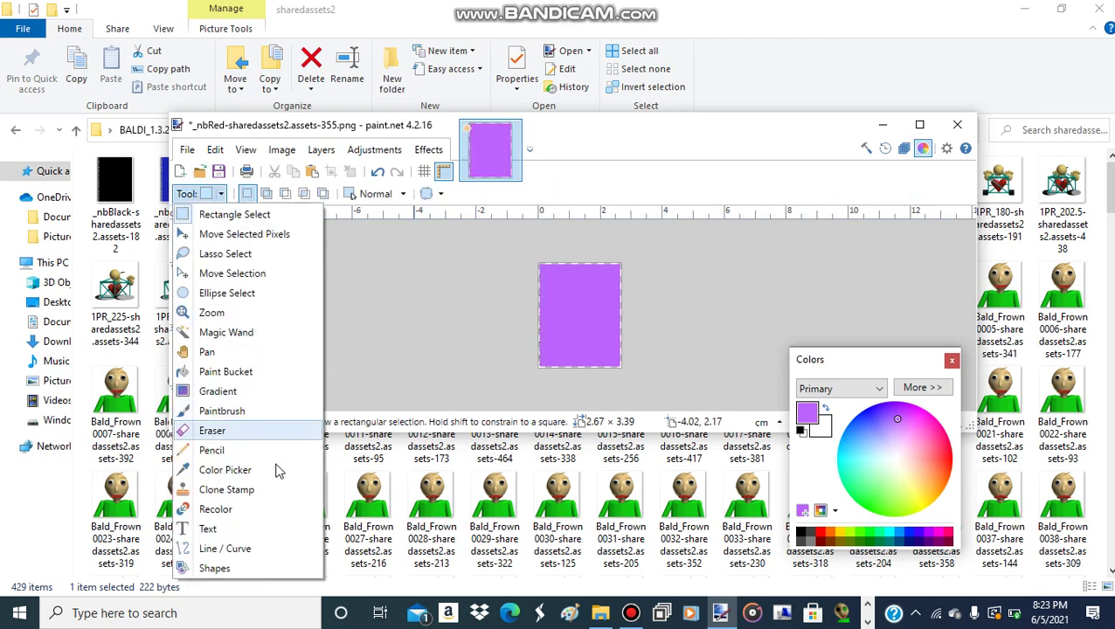
pyautogui.click(229, 450)
pyautogui.keyDown('ctrl'); pyautogui.scroll(2, 528, 294); pyautogui.keyUp('ctrl')
pyautogui.scroll(1, 658, 247)
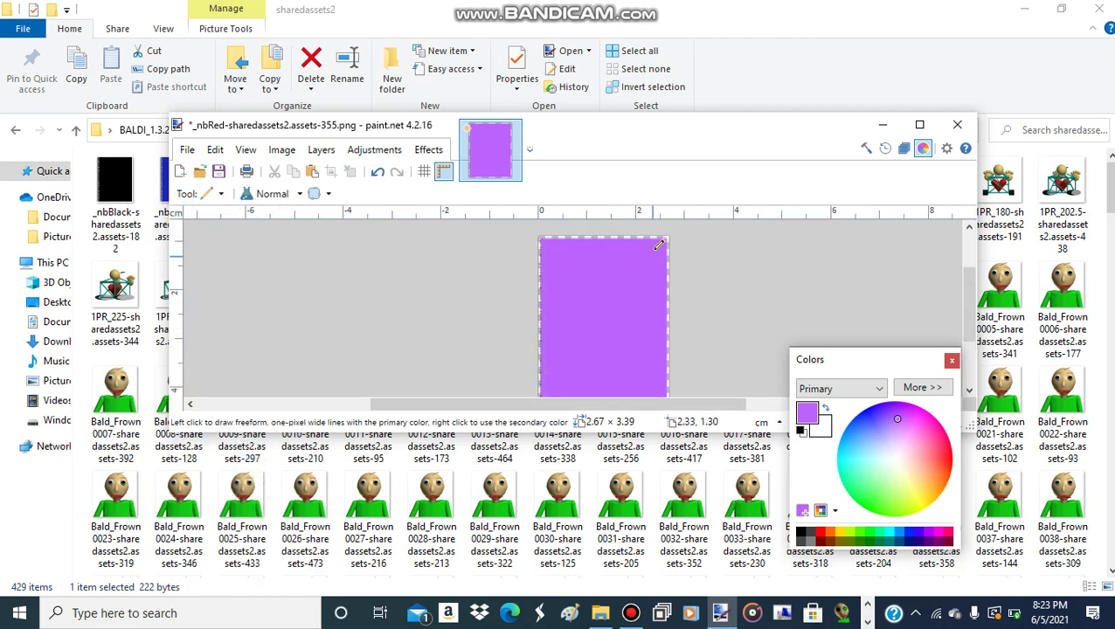
pyautogui.keyDown('ctrl'); pyautogui.scroll(2, 659, 246); pyautogui.keyUp('ctrl')
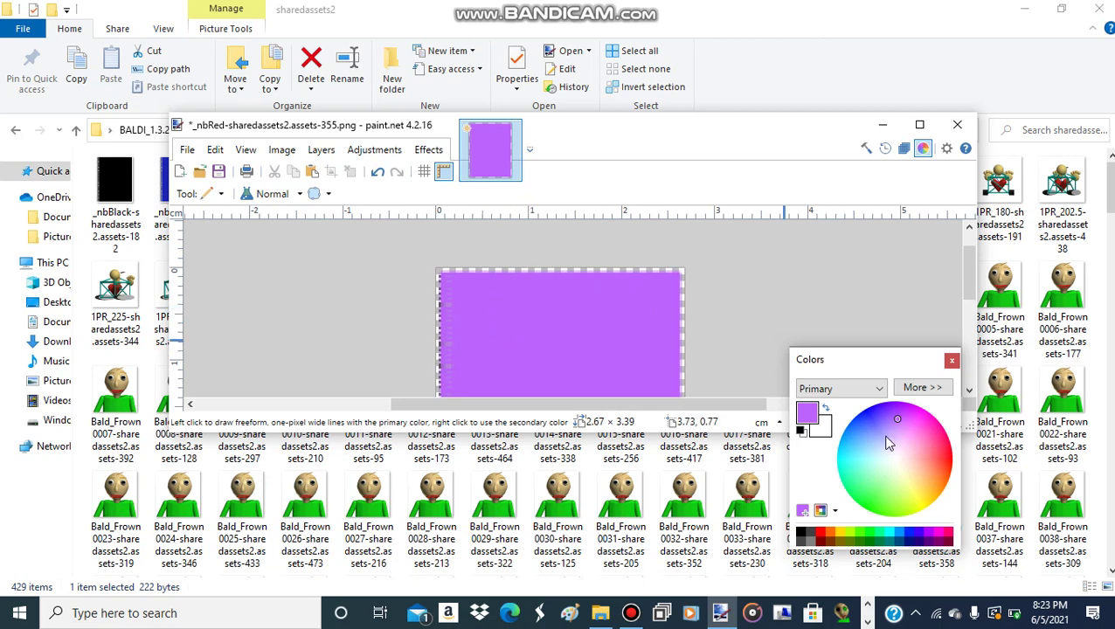
pyautogui.moveTo(852, 463); pyautogui.dragTo(872, 483)
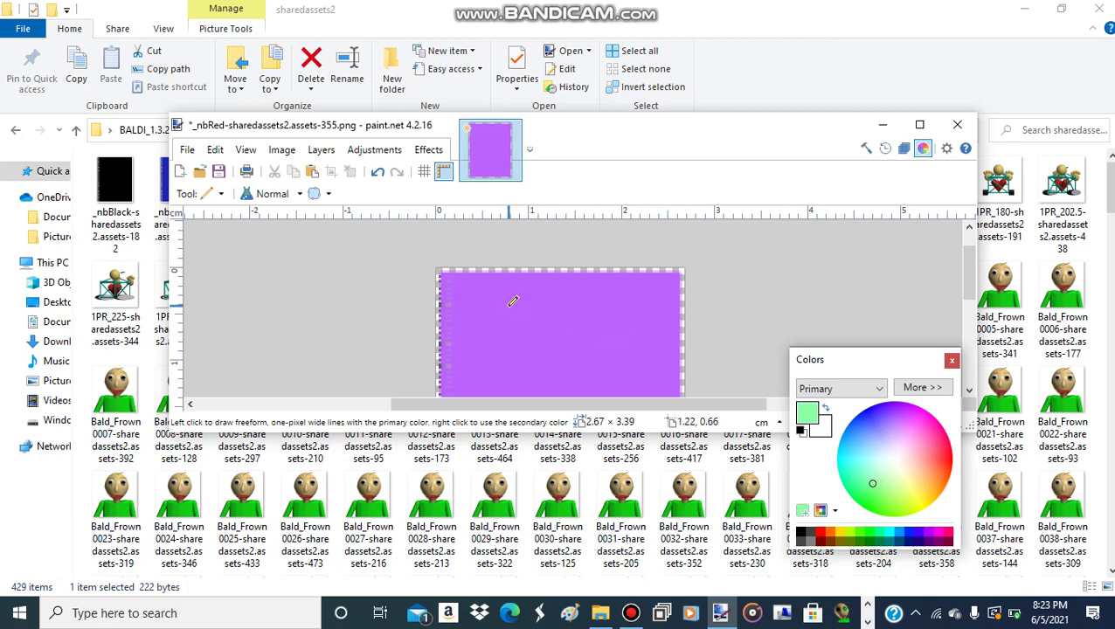
# Hand-write 'Color' across the purple image and save the PNG
pyautogui.moveTo(508, 306); pyautogui.dragTo(514, 347)
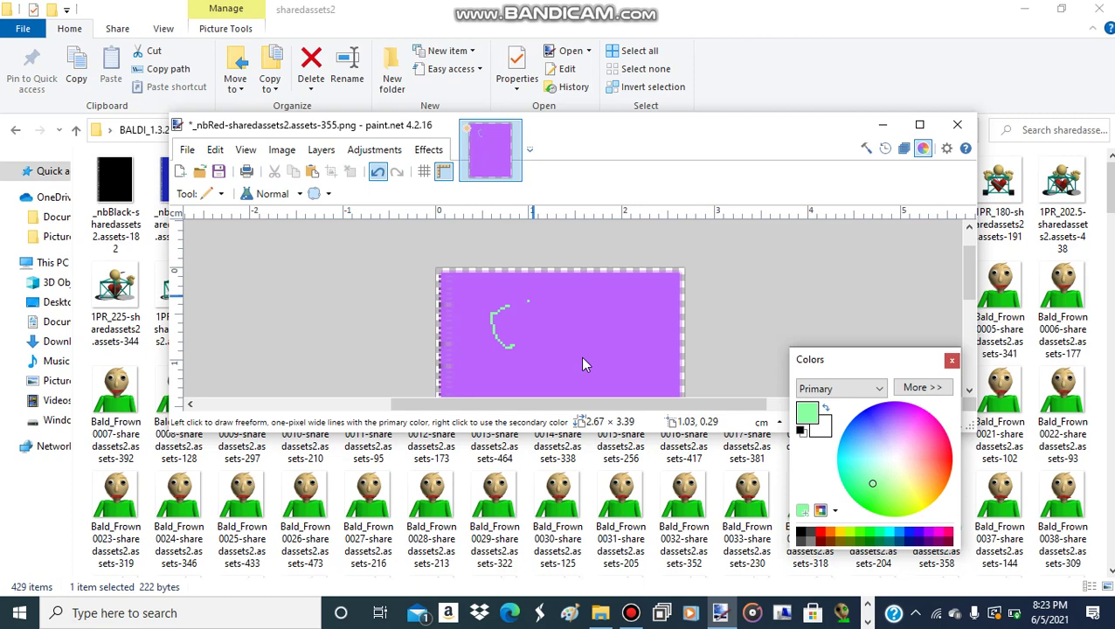
pyautogui.moveTo(548, 320)
pyautogui.mouseDown()
pyautogui.moveTo(523, 332)
pyautogui.moveTo(539, 344)
pyautogui.moveTo(549, 319)
pyautogui.moveTo(580, 312)
pyautogui.moveTo(572, 299)
pyautogui.moveTo(567, 345)
pyautogui.moveTo(595, 325)
pyautogui.moveTo(622, 340)
pyautogui.moveTo(644, 319)
pyautogui.mouseUp()
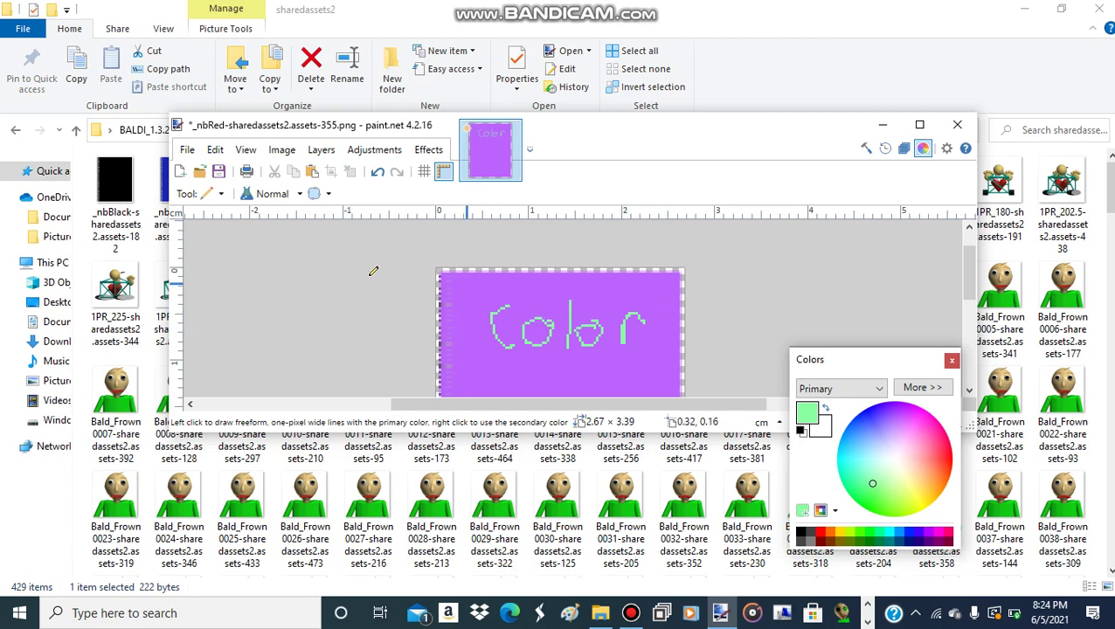
pyautogui.click(221, 194)
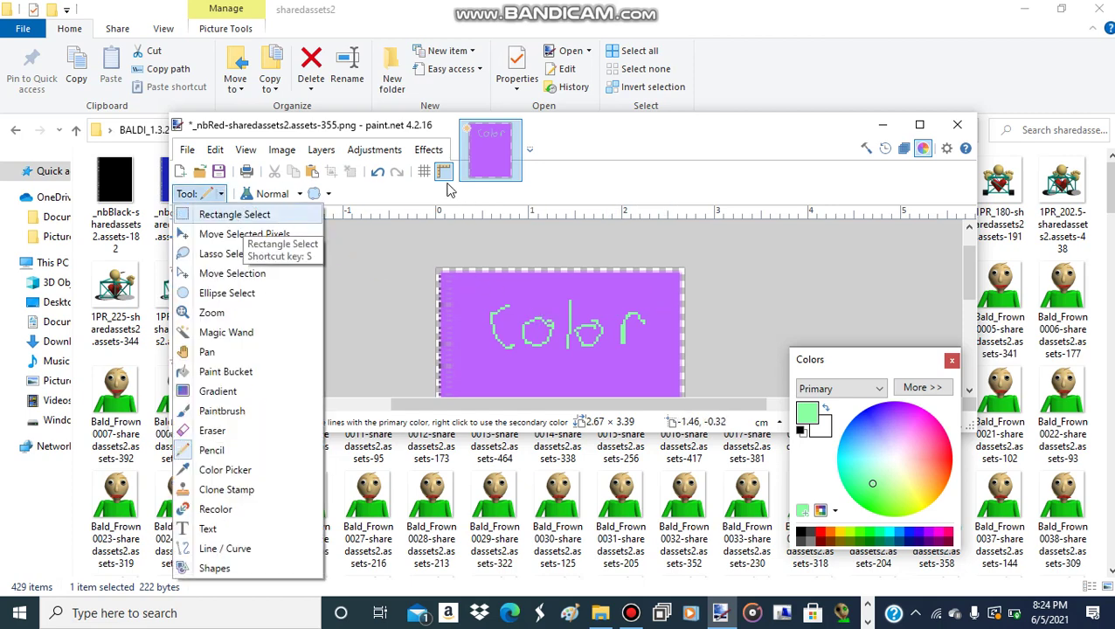
pyautogui.click(246, 215)
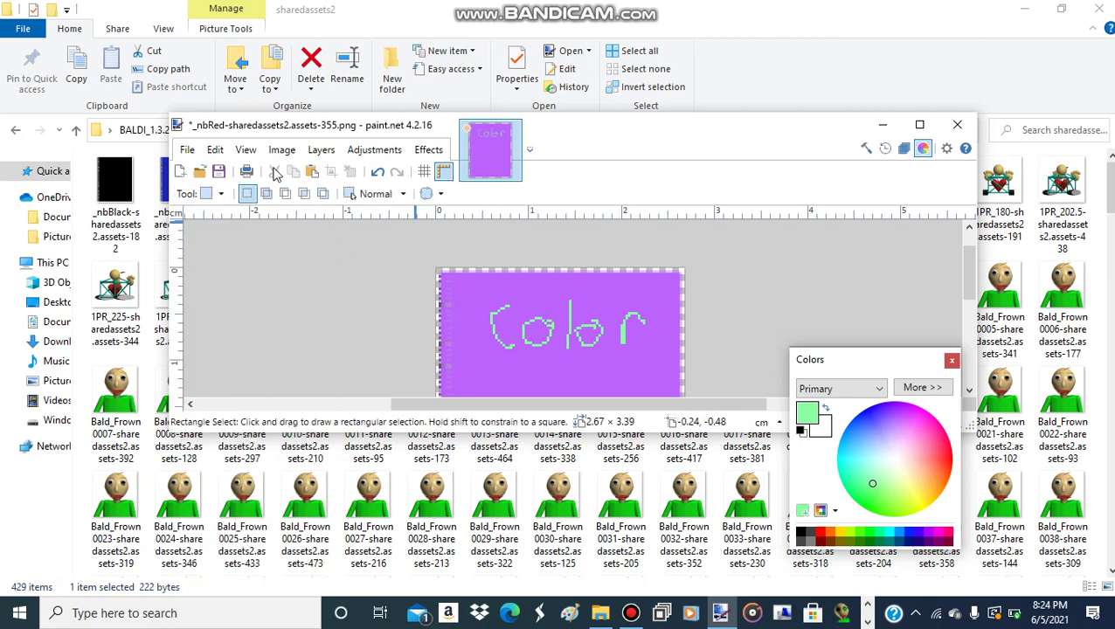
pyautogui.hotkey('ctrl', 's')
pyautogui.click(624, 497)
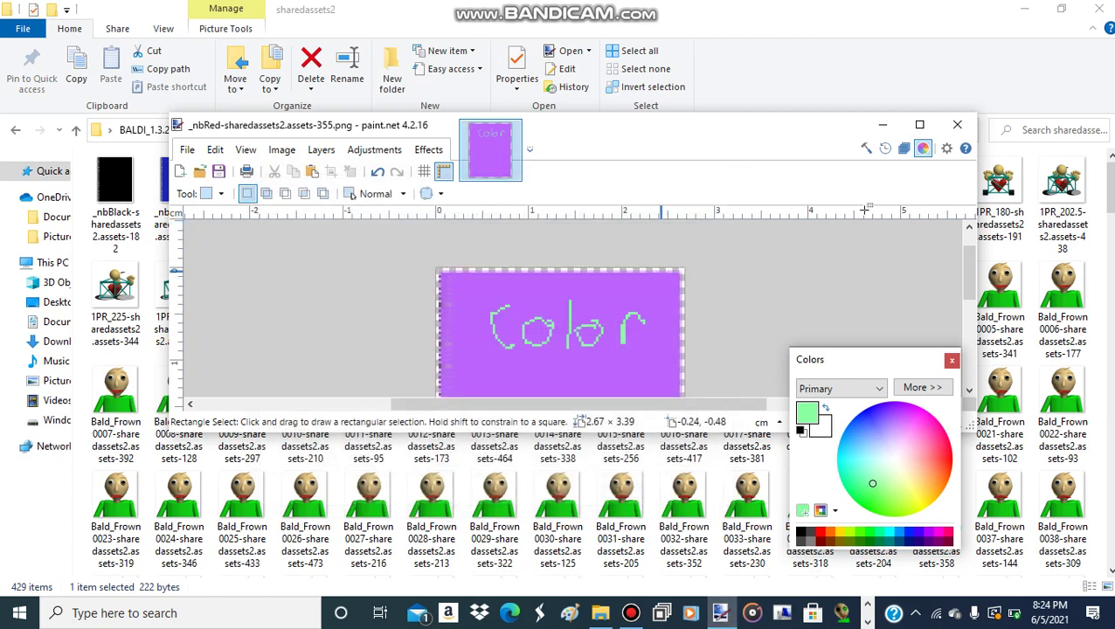
# Close paint.net and scroll the sharedassets2 folder to select the Door_0 texture
pyautogui.click(960, 127)
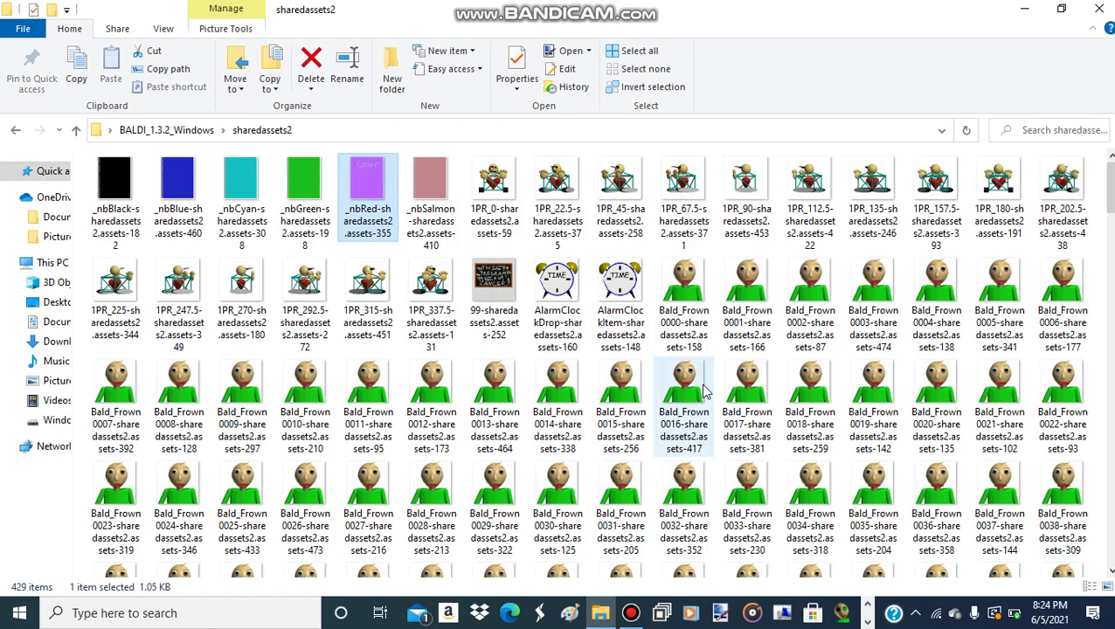
pyautogui.scroll(-4, 704, 391)
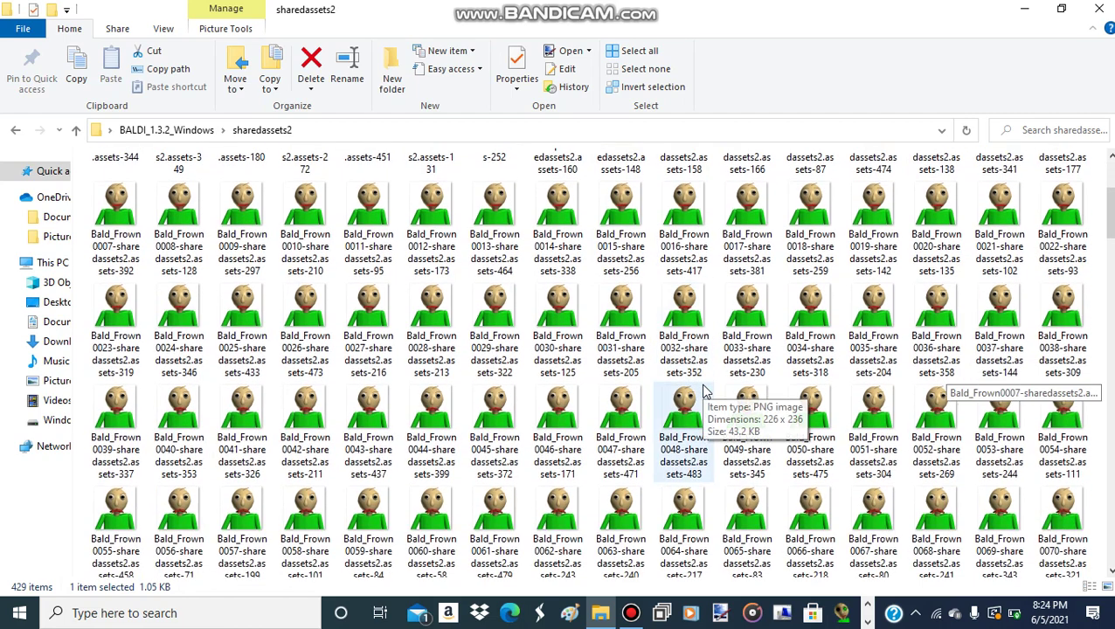
pyautogui.scroll(-1, 704, 391)
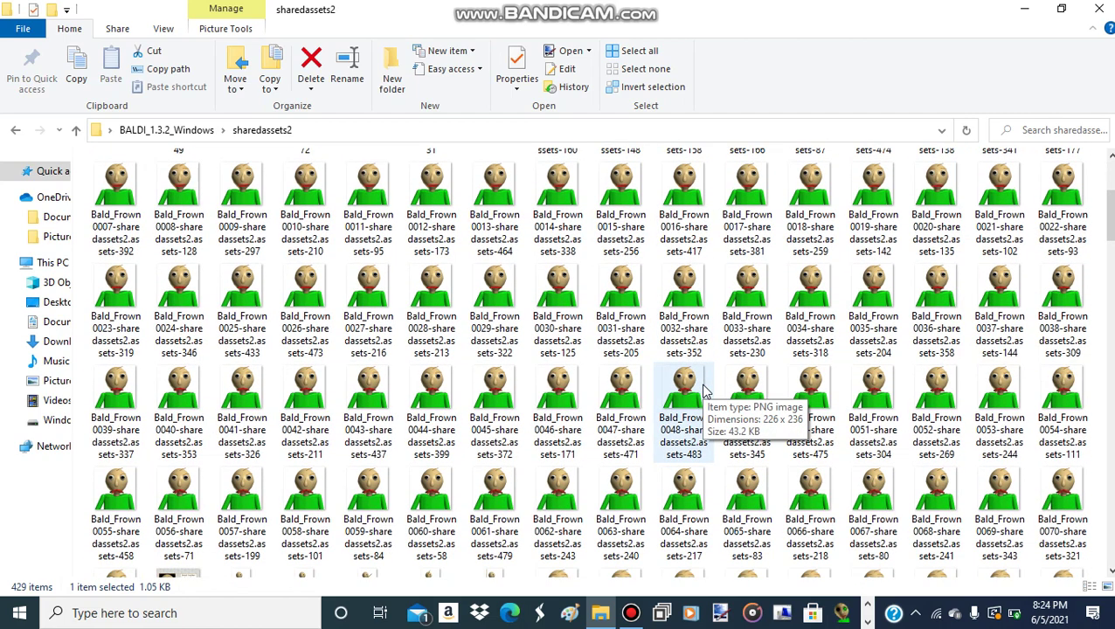
pyautogui.scroll(-1, 704, 391)
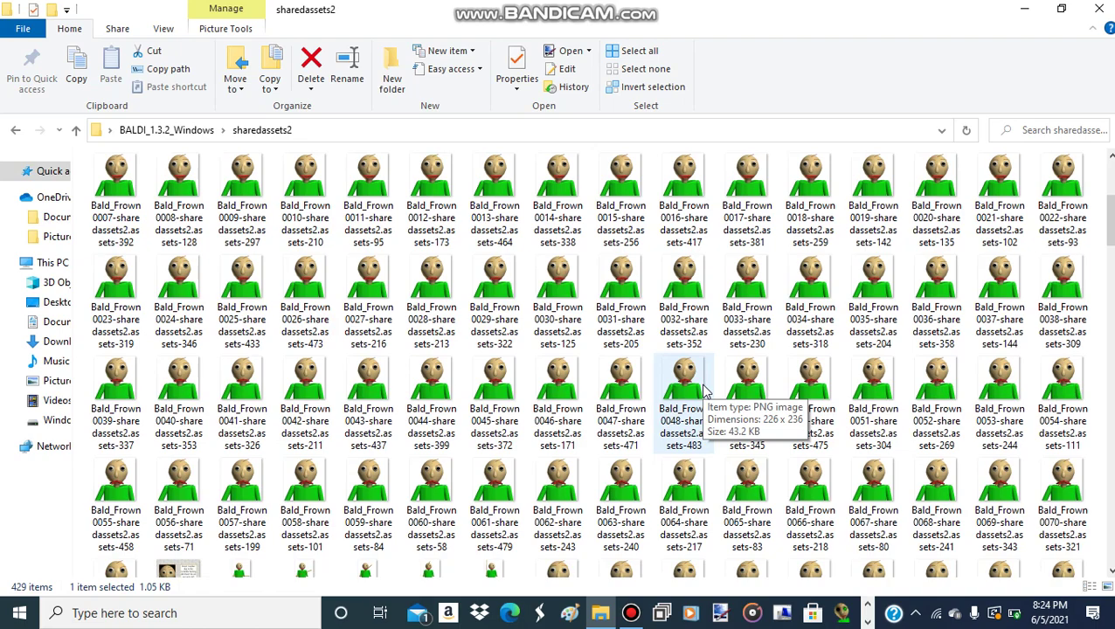
pyautogui.scroll(-6, 704, 390)
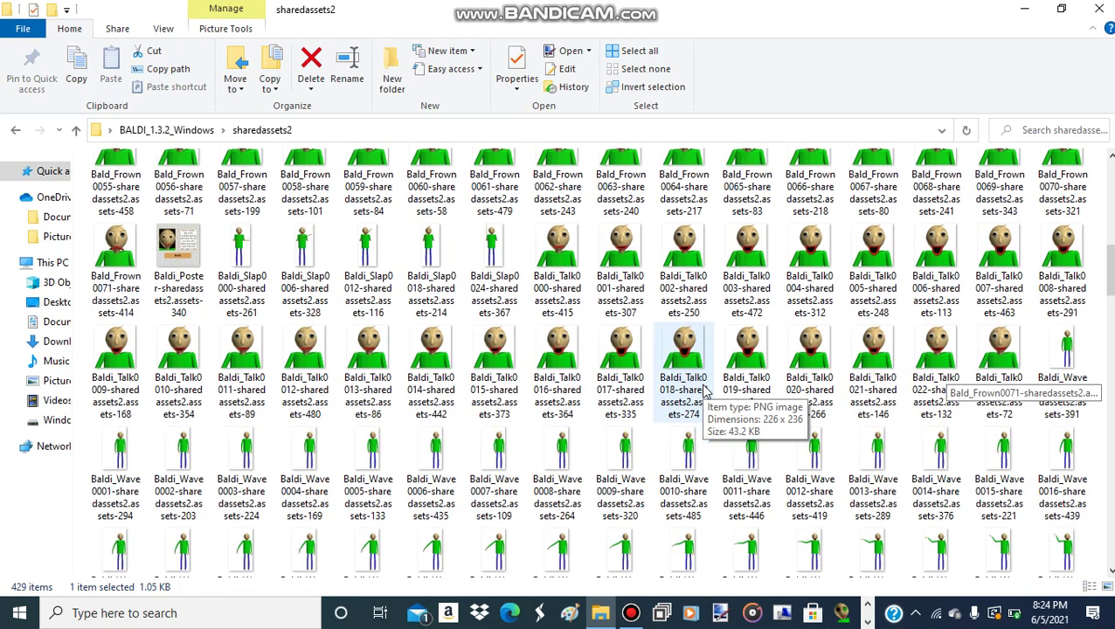
pyautogui.scroll(-6, 704, 390)
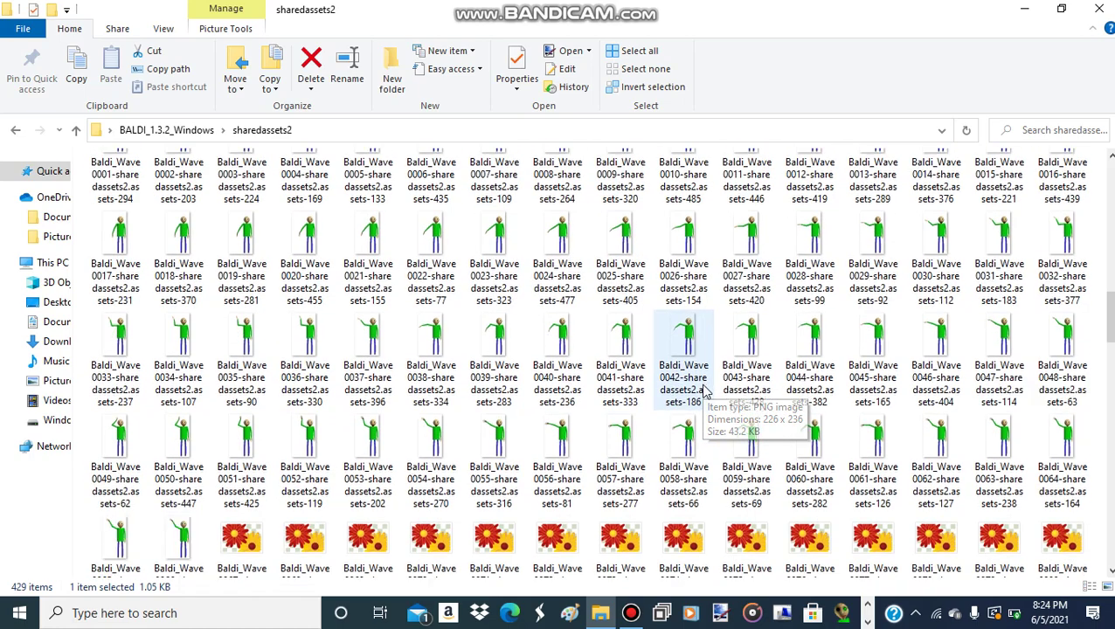
pyautogui.scroll(-4, 704, 391)
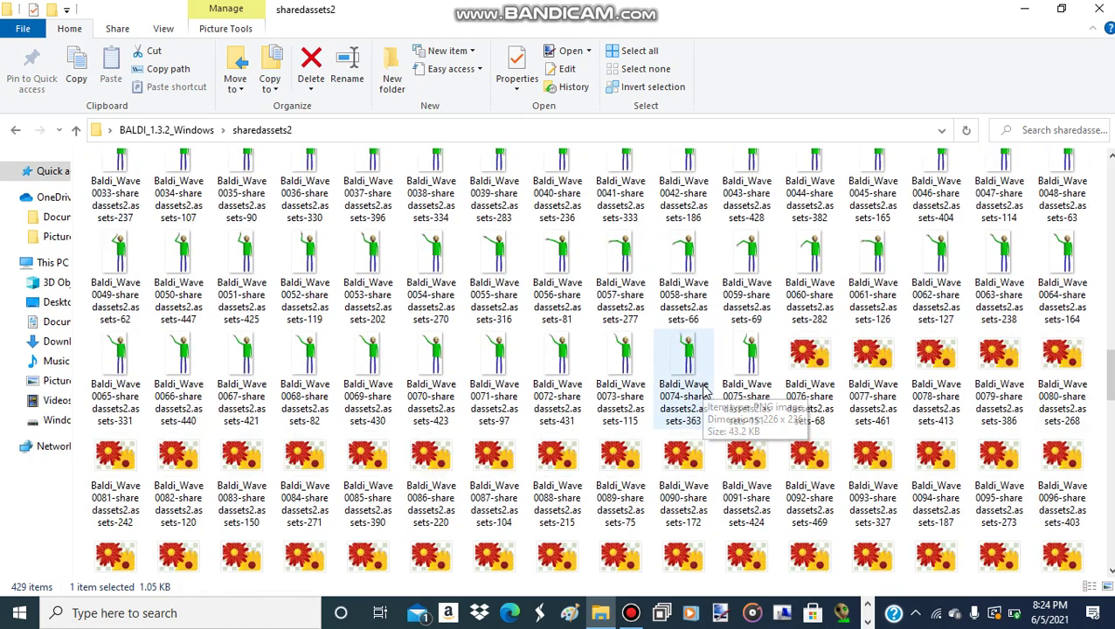
pyautogui.scroll(-8, 704, 391)
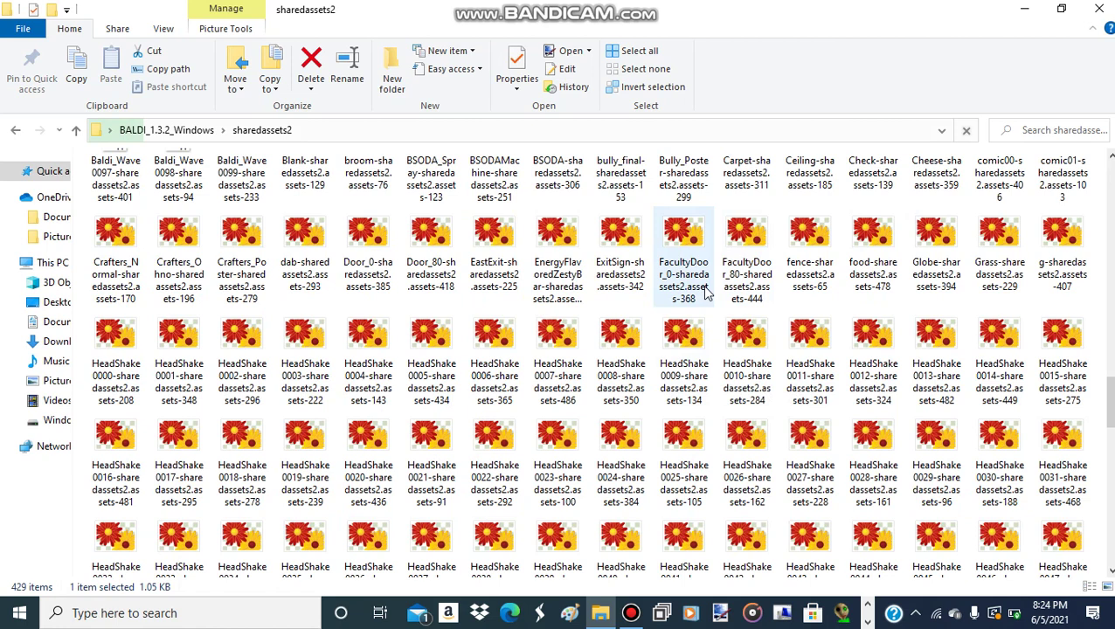
pyautogui.click(358, 245)
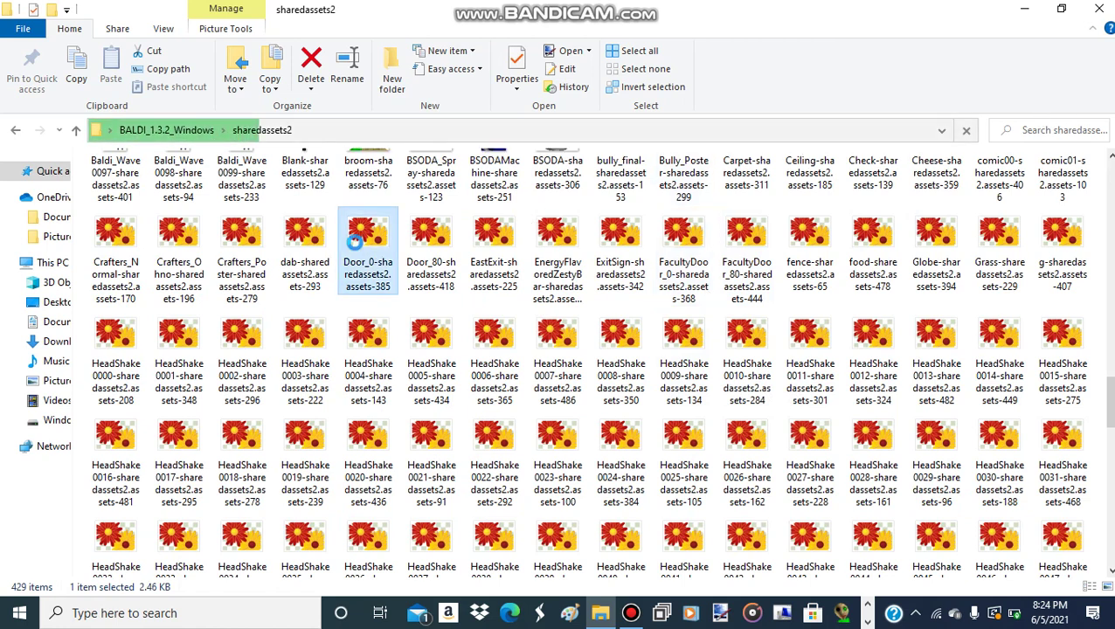
# Restore and reposition the Explorer window, then open the next texture in paint.net
pyautogui.doubleClick(426, 10)
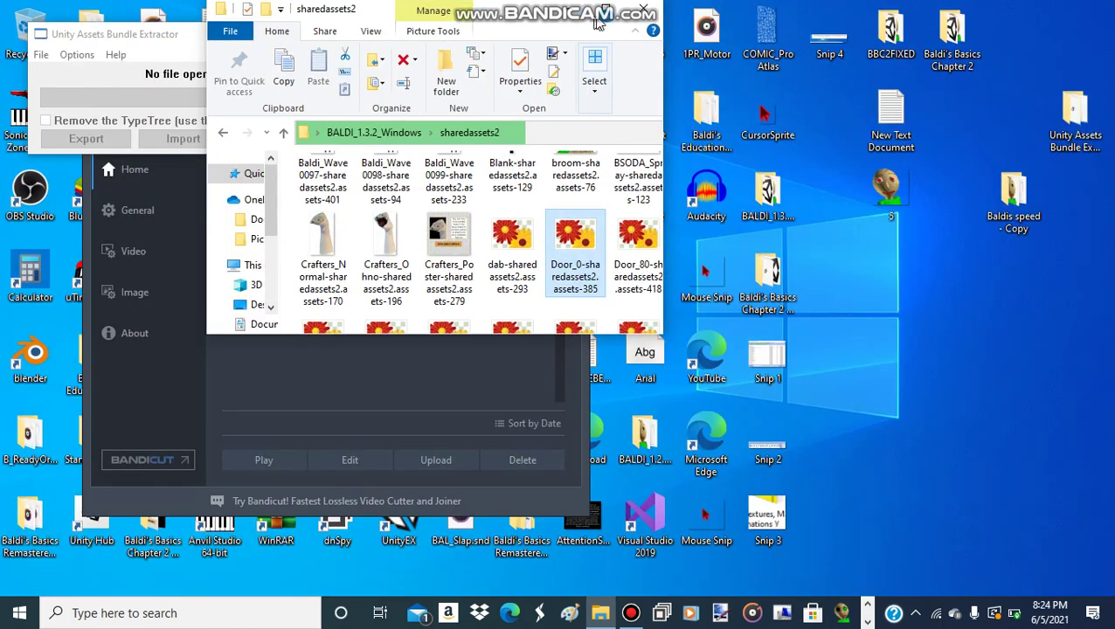
pyautogui.moveTo(597, 22); pyautogui.dragTo(680, 47)
pyautogui.moveTo(608, 23); pyautogui.dragTo(769, 74)
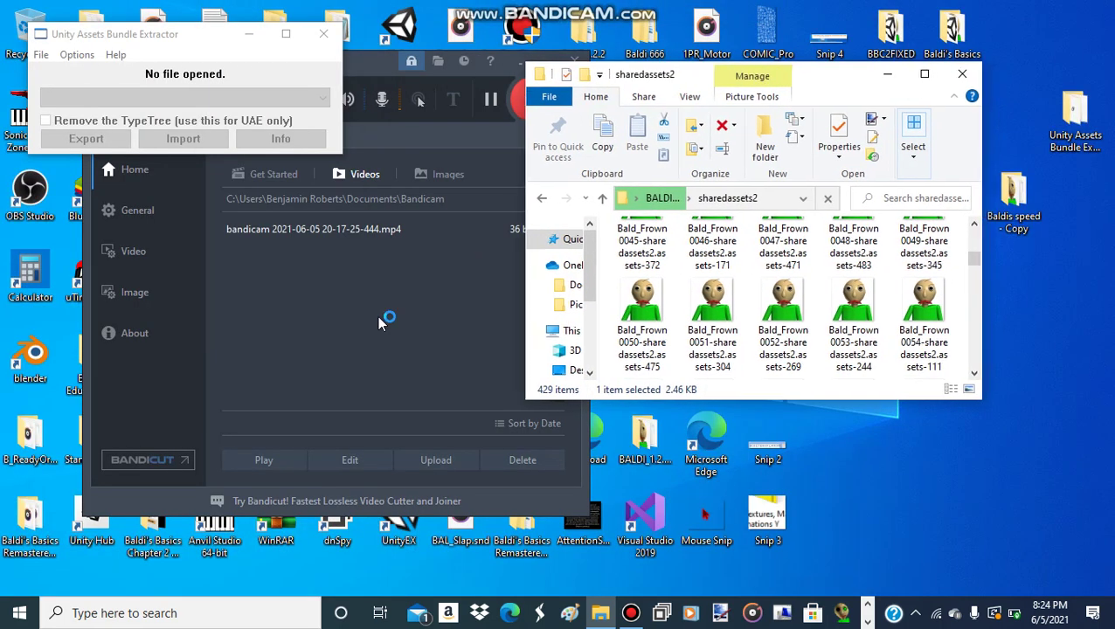
pyautogui.click(816, 88)
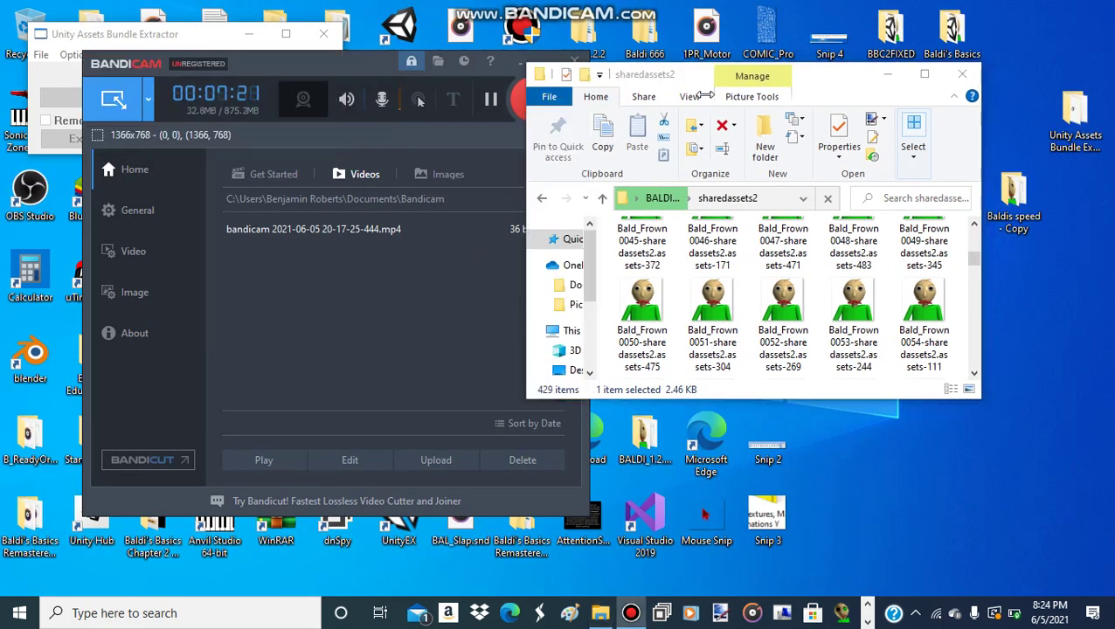
pyautogui.moveTo(831, 83); pyautogui.dragTo(780, 86)
pyautogui.doubleClick(747, 292)
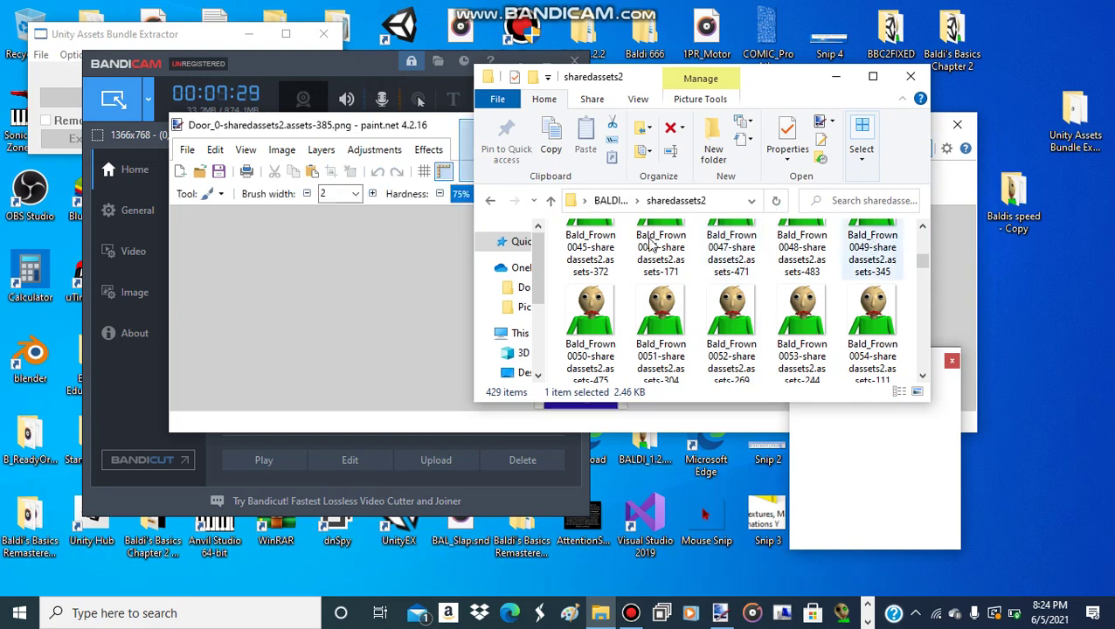
# Rectangle-select the whole Door_0 image, then try and dismiss Hue/Saturation
pyautogui.click(373, 131)
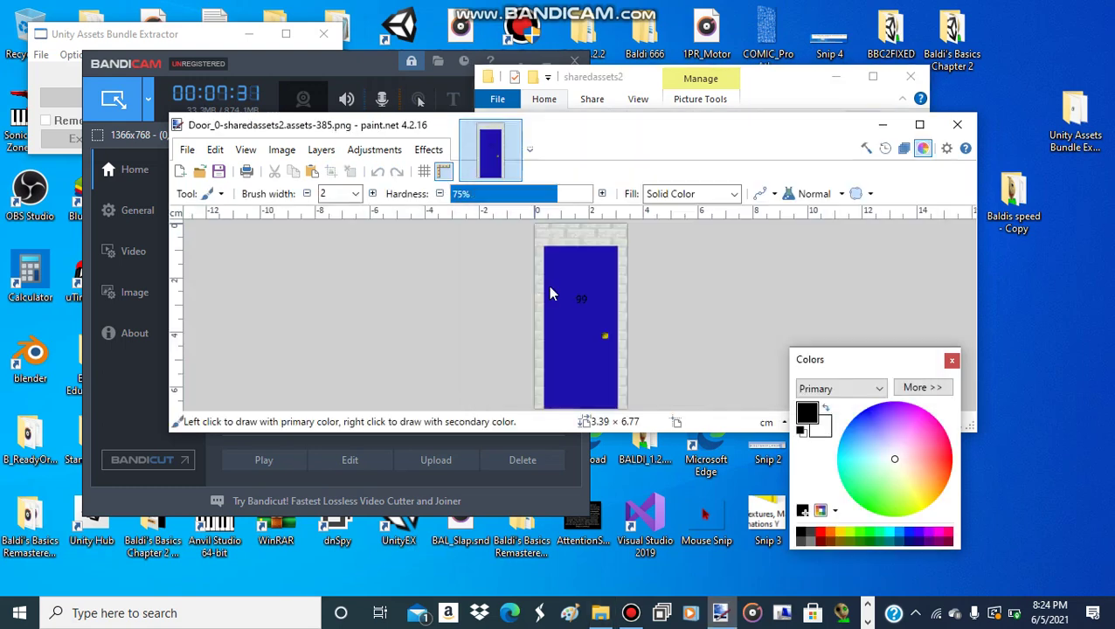
pyautogui.click(193, 193)
pyautogui.click(245, 216)
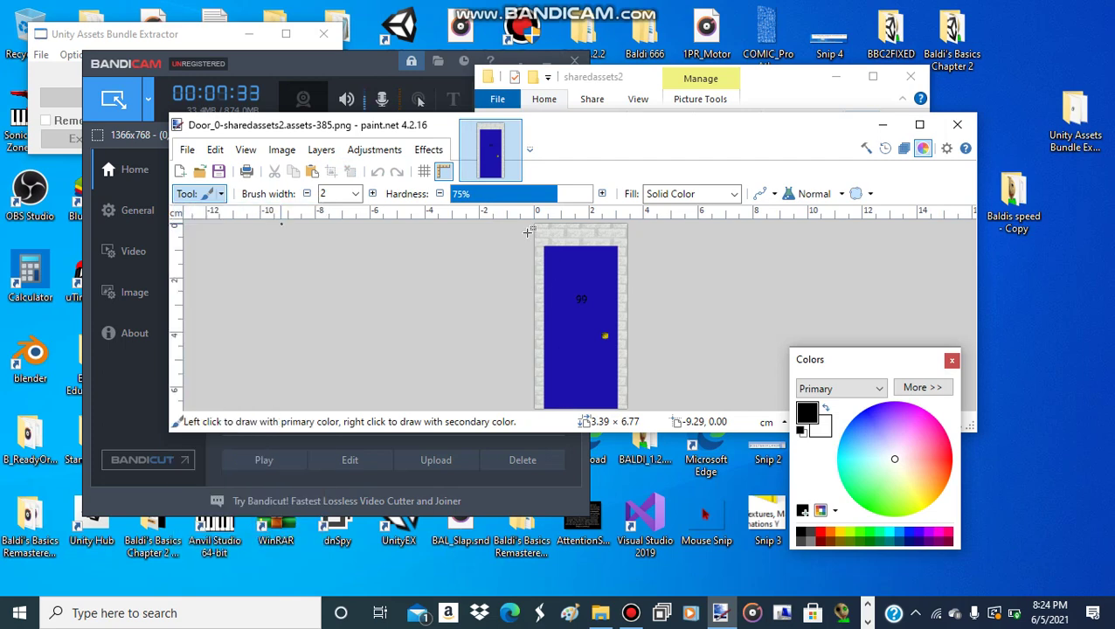
pyautogui.moveTo(530, 220); pyautogui.dragTo(631, 412)
pyautogui.click(374, 149)
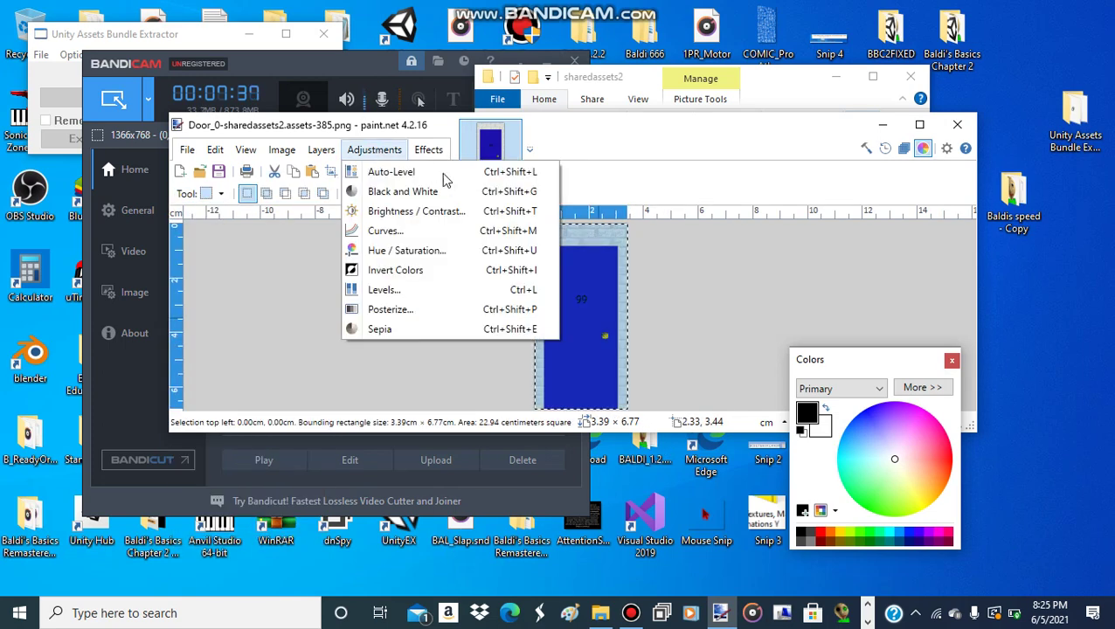
pyautogui.click(434, 259)
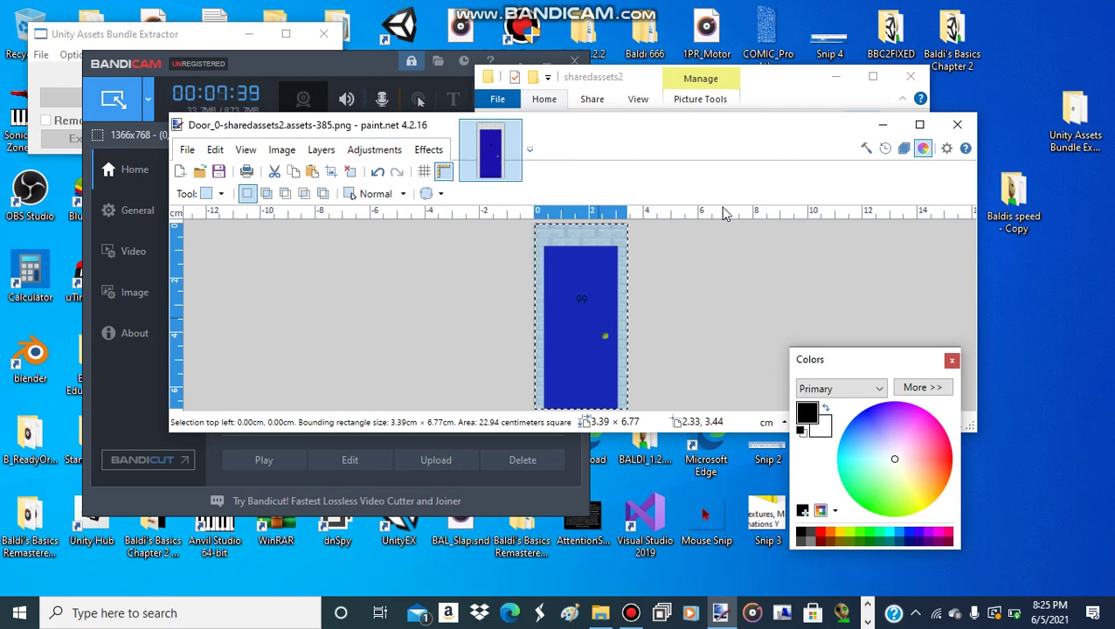
pyautogui.click(704, 188)
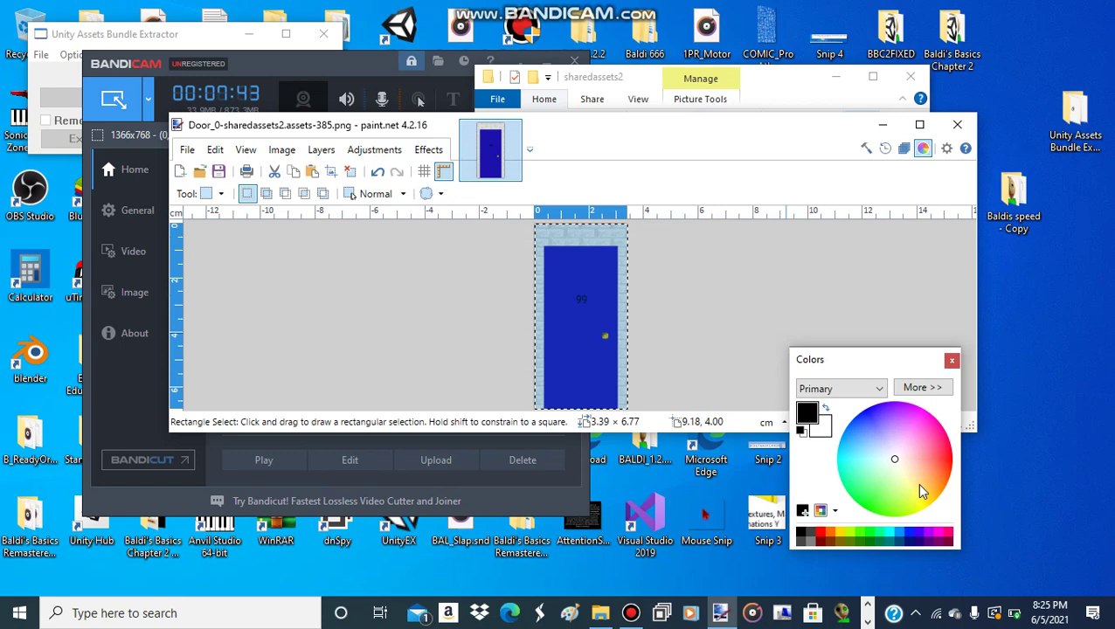
# Paint-bucket the brick border red around the blue door, then close the image
pyautogui.click(946, 463)
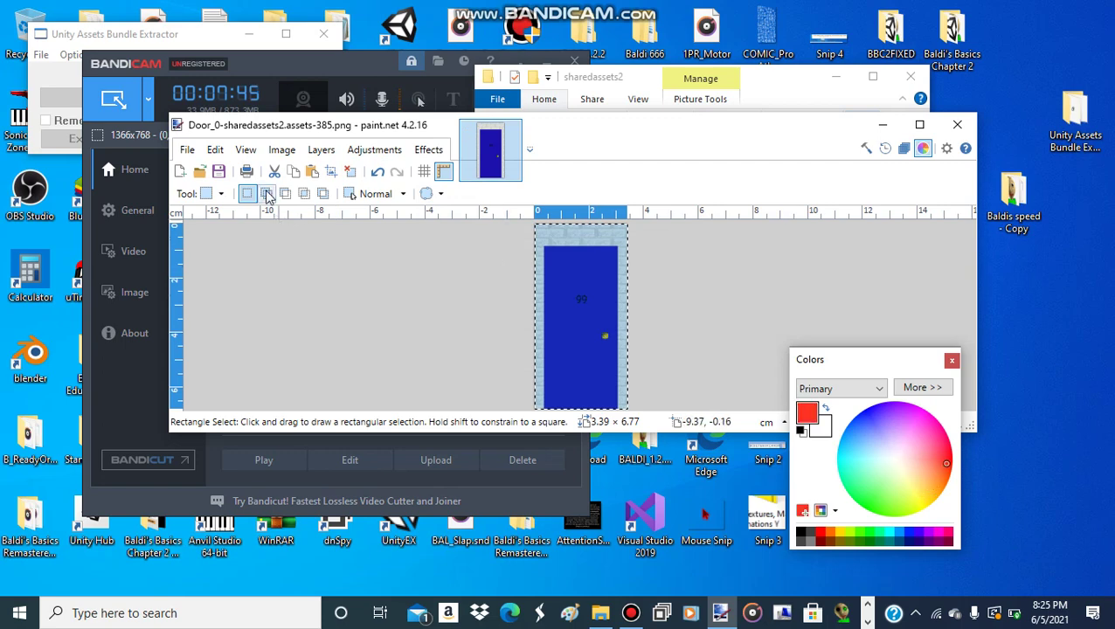
pyautogui.click(220, 194)
pyautogui.click(247, 374)
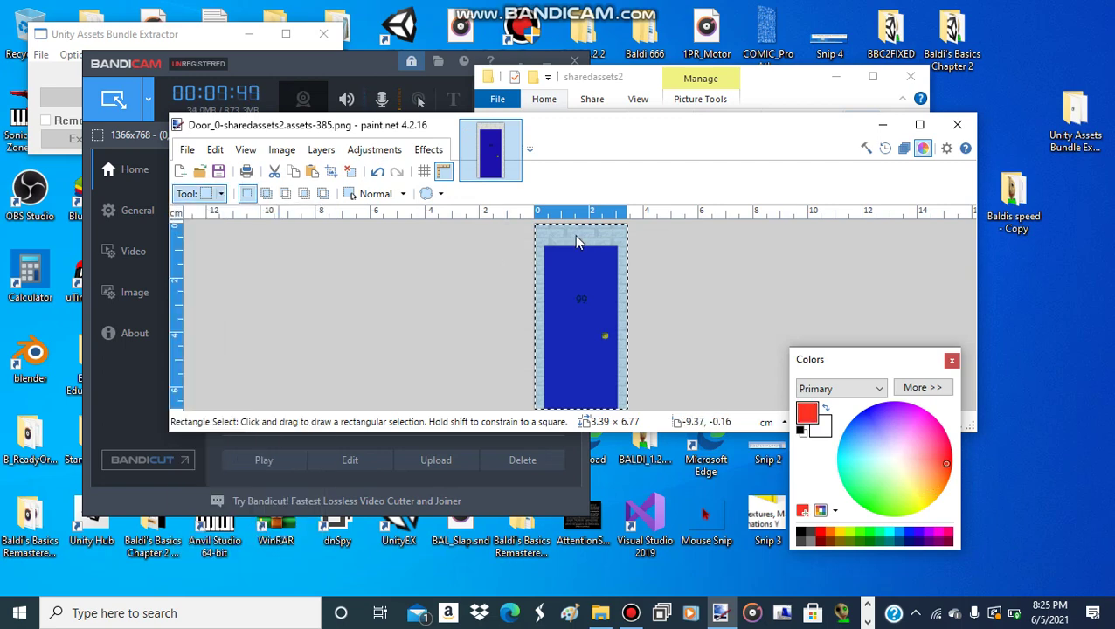
pyautogui.keyDown('ctrl'); pyautogui.scroll(1, 569, 230); pyautogui.keyUp('ctrl')
pyautogui.keyDown('ctrl'); pyautogui.scroll(1, 570, 229); pyautogui.keyUp('ctrl')
pyautogui.click(575, 234)
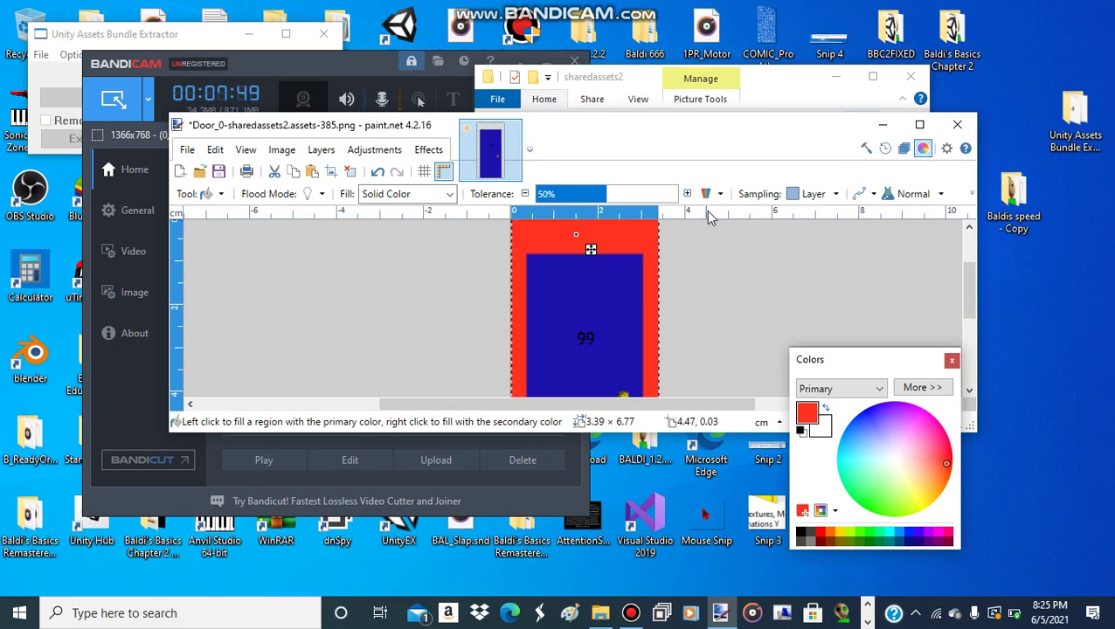
pyautogui.click(215, 194)
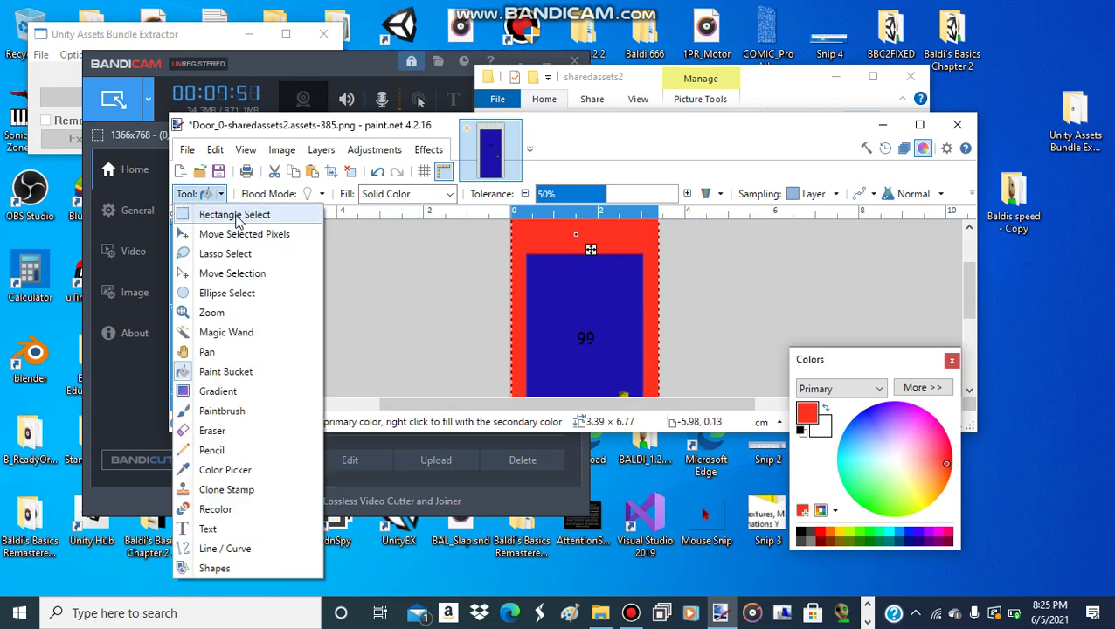
pyautogui.click(234, 215)
pyautogui.keyDown('ctrl'); pyautogui.scroll(-1, 555, 325); pyautogui.keyUp('ctrl')
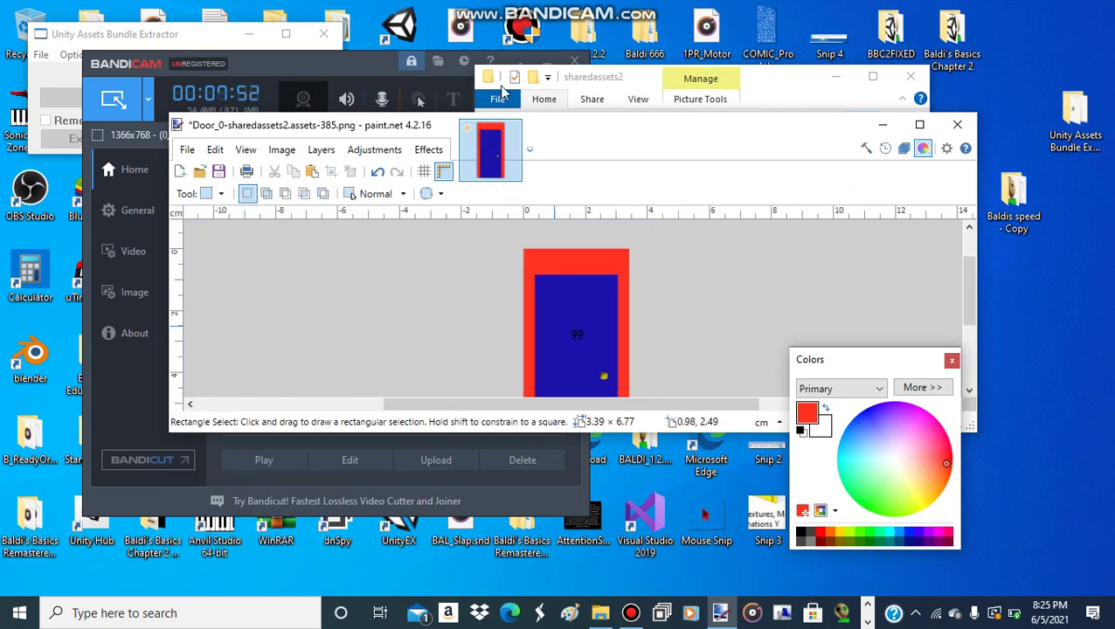
pyautogui.click(514, 128)
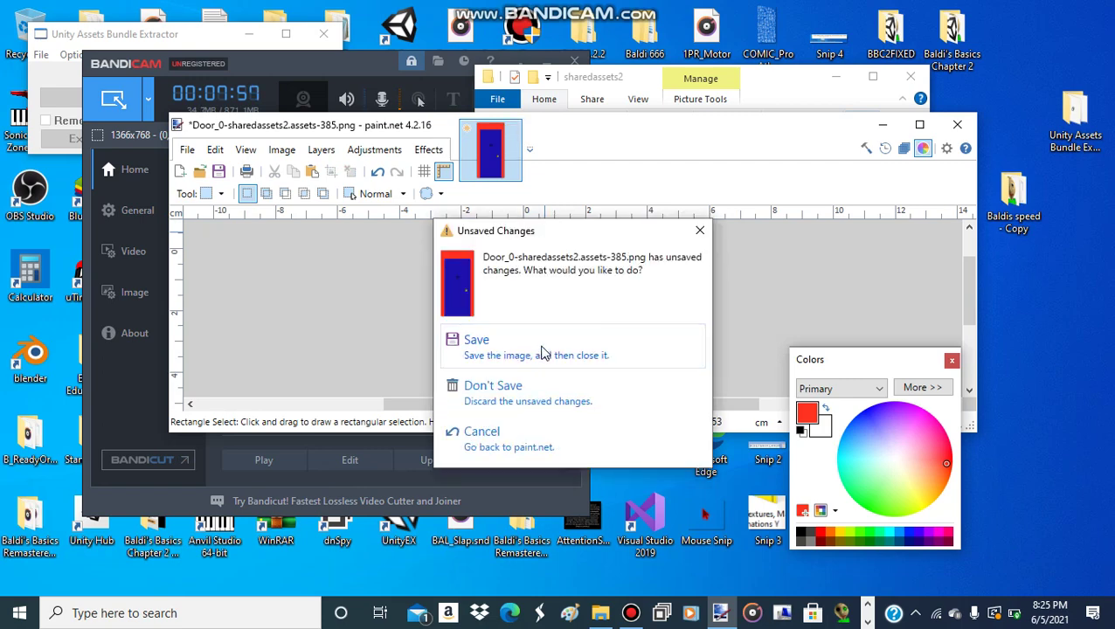
# Save the red-bordered Door_0 texture to its file and quit paint.net
pyautogui.click(541, 352)
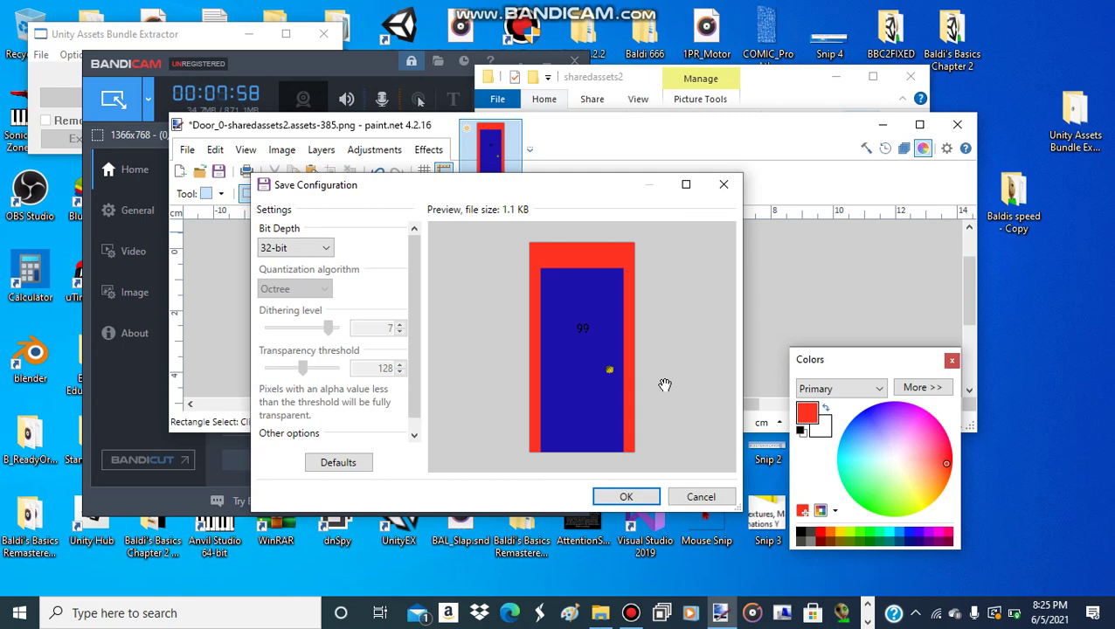
pyautogui.click(620, 500)
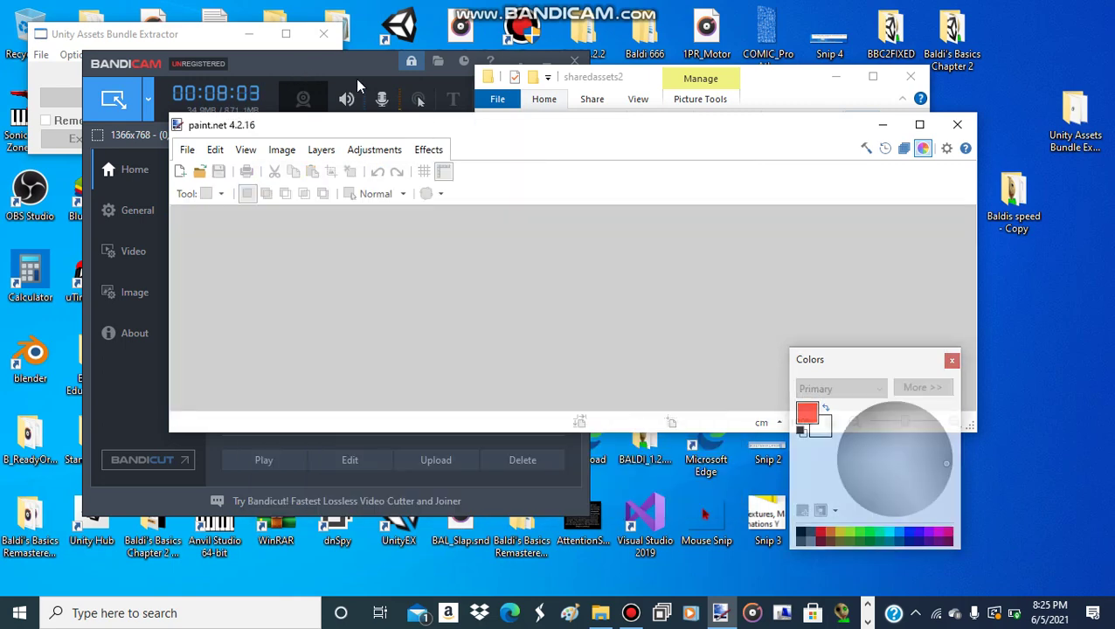
pyautogui.click(957, 124)
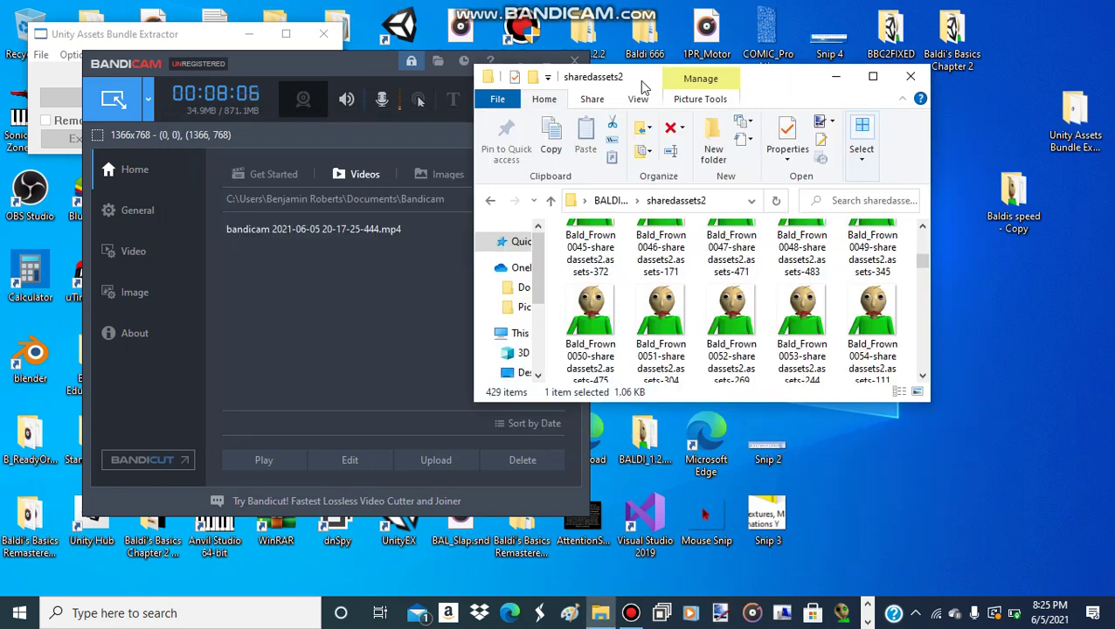
# Move the sharedassets2 Explorer window aside and clear its file selection
pyautogui.moveTo(625, 81); pyautogui.dragTo(514, 157)
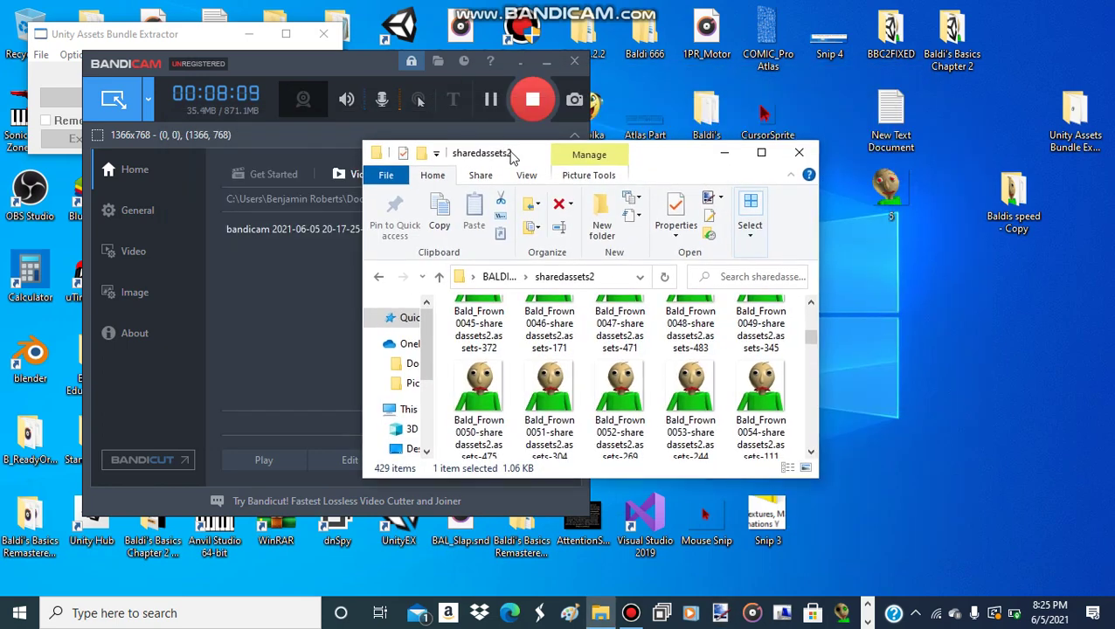
pyautogui.click(584, 358)
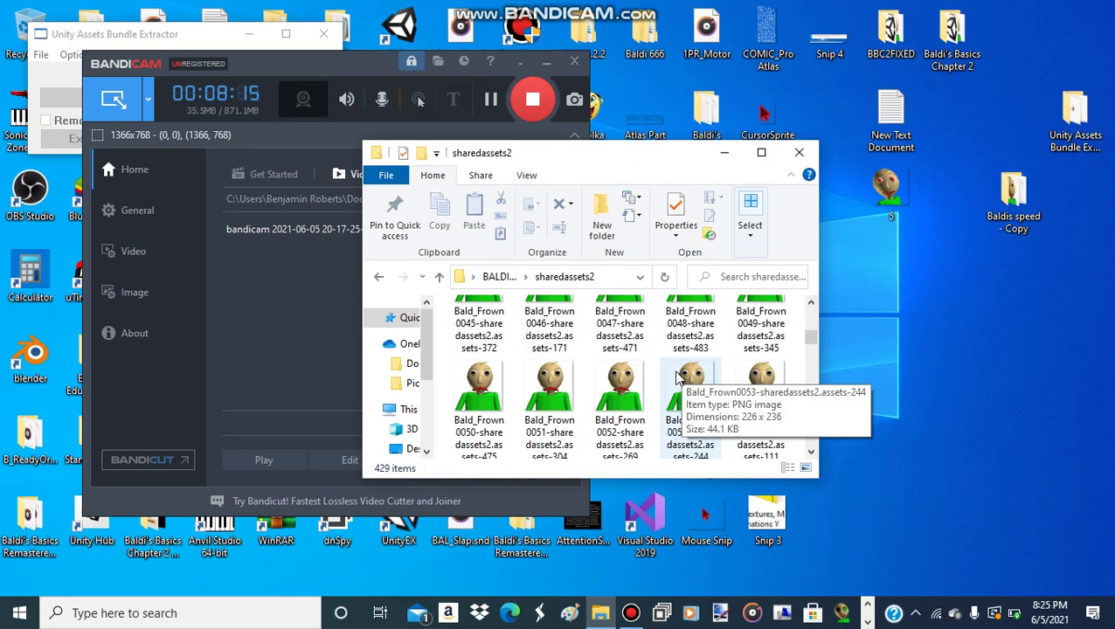
pyautogui.scroll(-2, 681, 384)
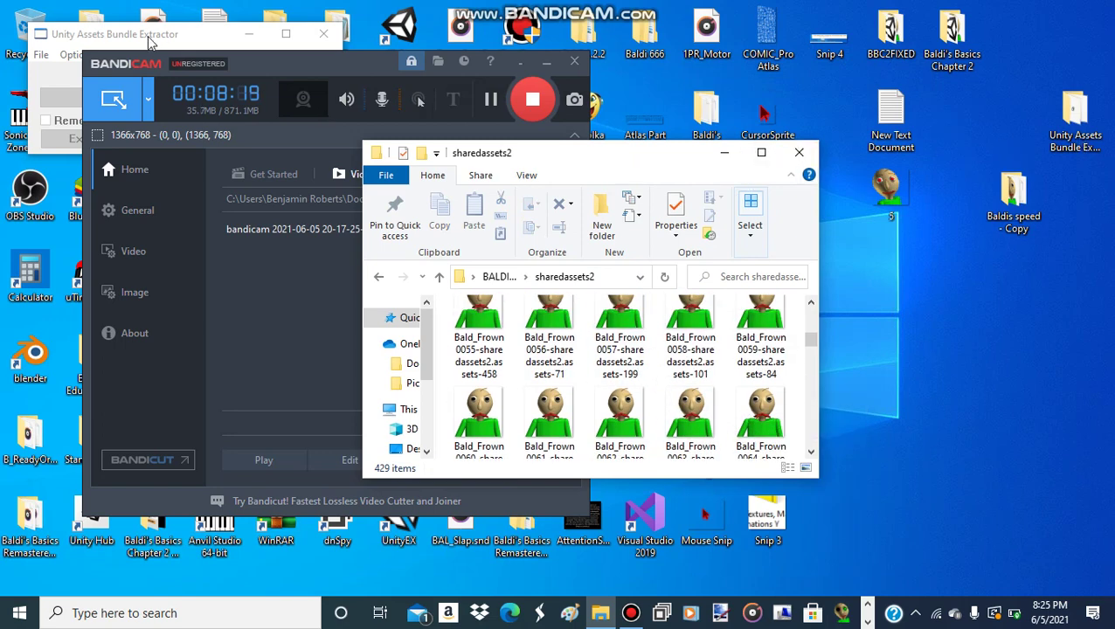
# Open sharedassets2 from BALDI_1.3.2_Windows\BALDI_Data in the extractor
pyautogui.click(149, 37)
pyautogui.click(41, 54)
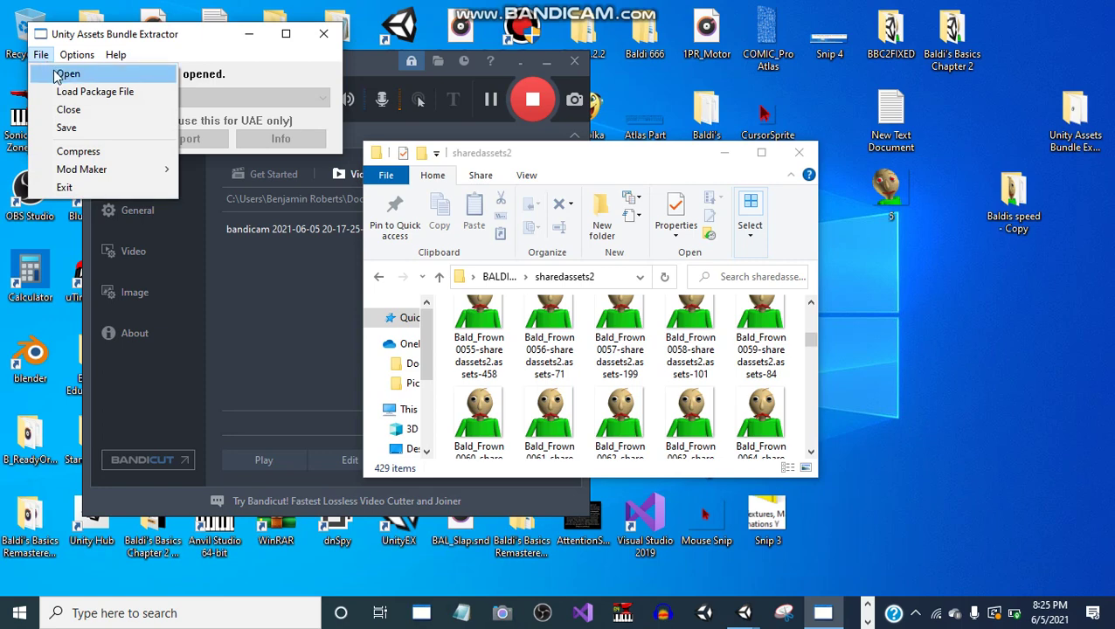
pyautogui.click(57, 75)
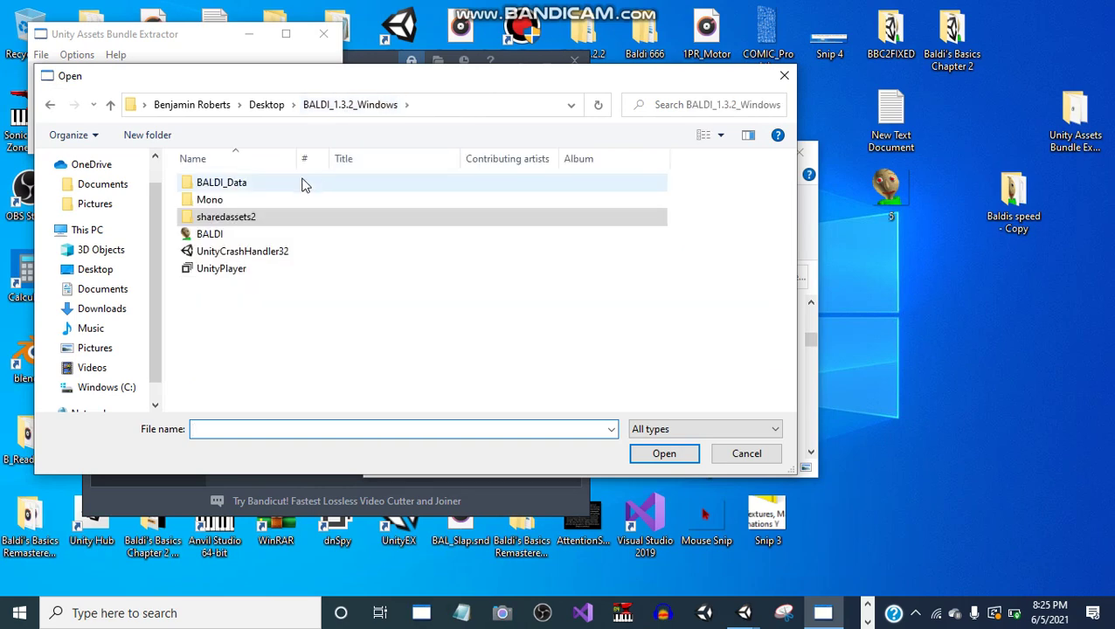
pyautogui.doubleClick(303, 181)
pyautogui.scroll(-6, 269, 368)
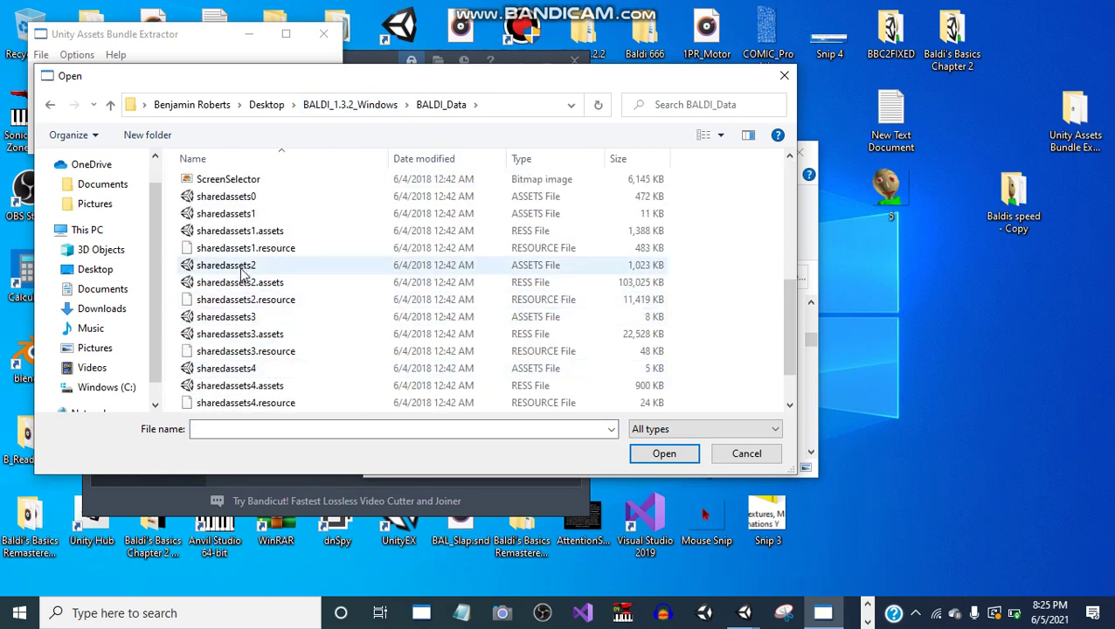
pyautogui.click(240, 266)
pyautogui.click(664, 454)
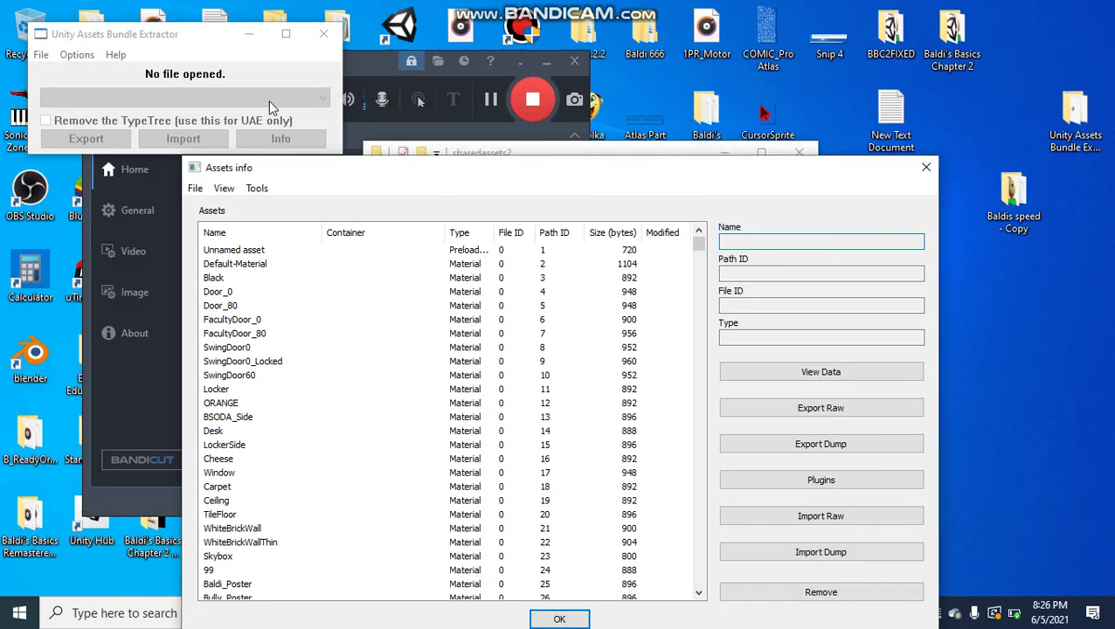
# Browse the Assets info list and inspect the Bald_Frown0060 texture's details
pyautogui.moveTo(299, 176); pyautogui.dragTo(300, 64)
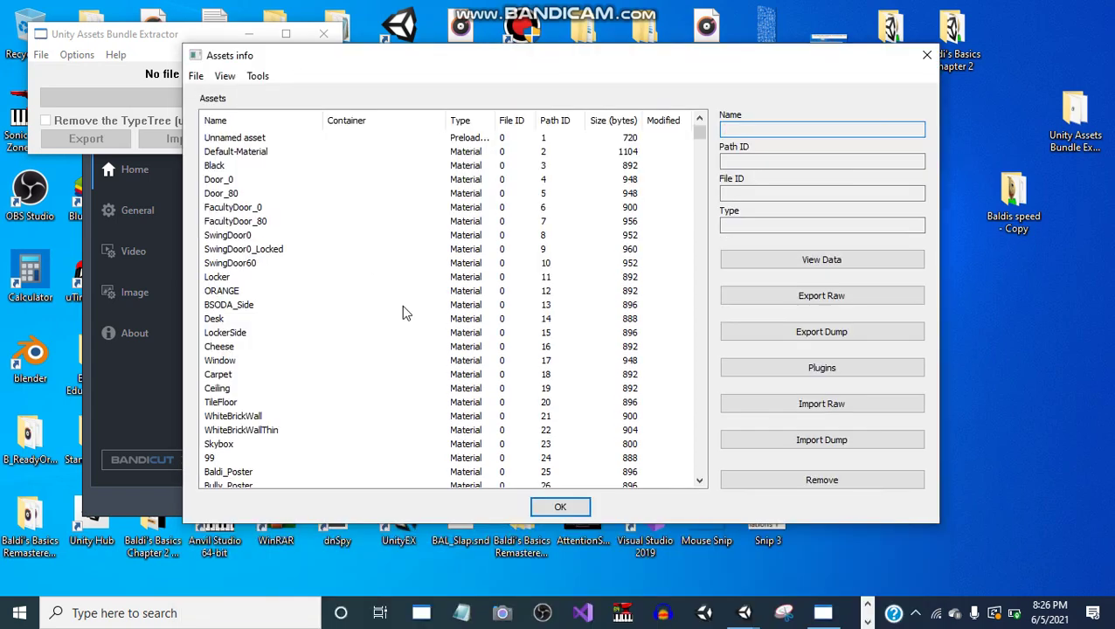
pyautogui.scroll(-20, 401, 313)
pyautogui.scroll(20, 403, 305)
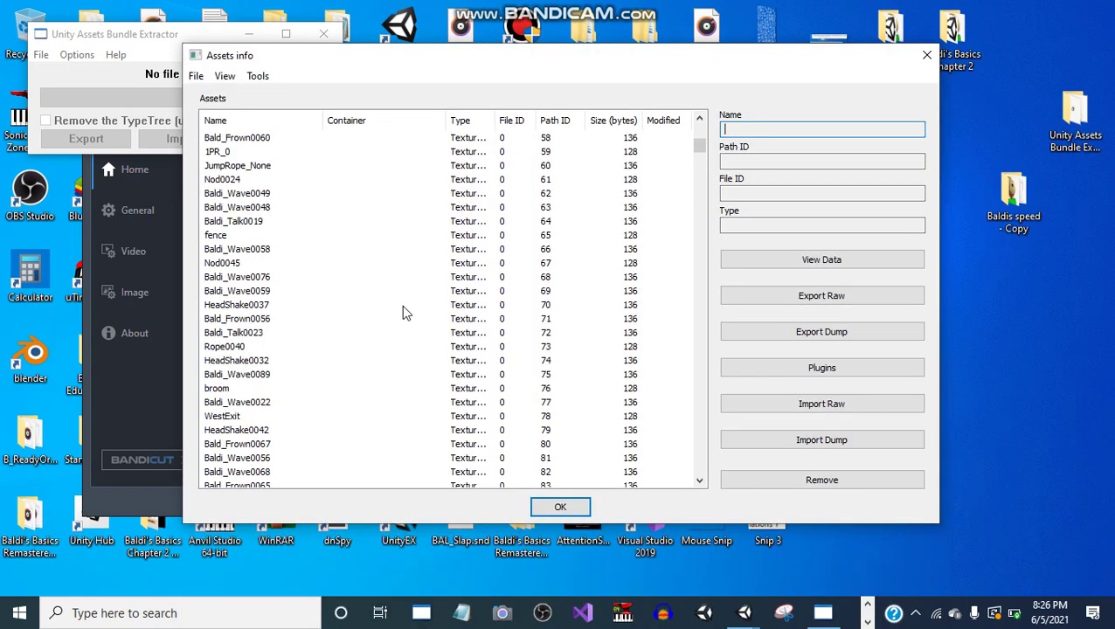
pyautogui.scroll(-4, 402, 308)
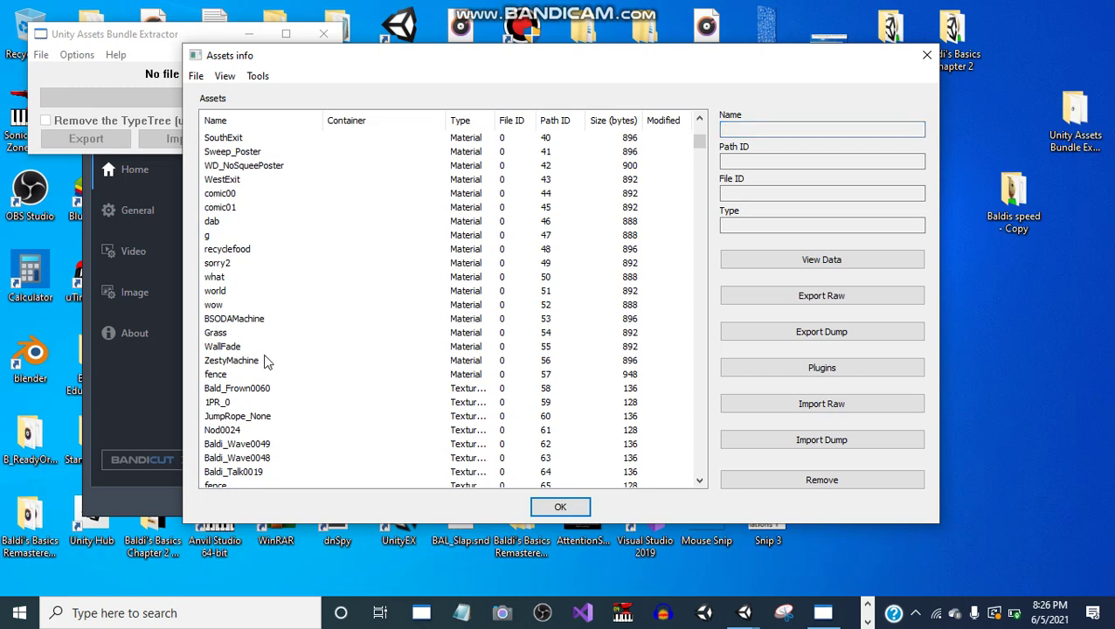
pyautogui.click(242, 389)
pyautogui.scroll(-20, 403, 393)
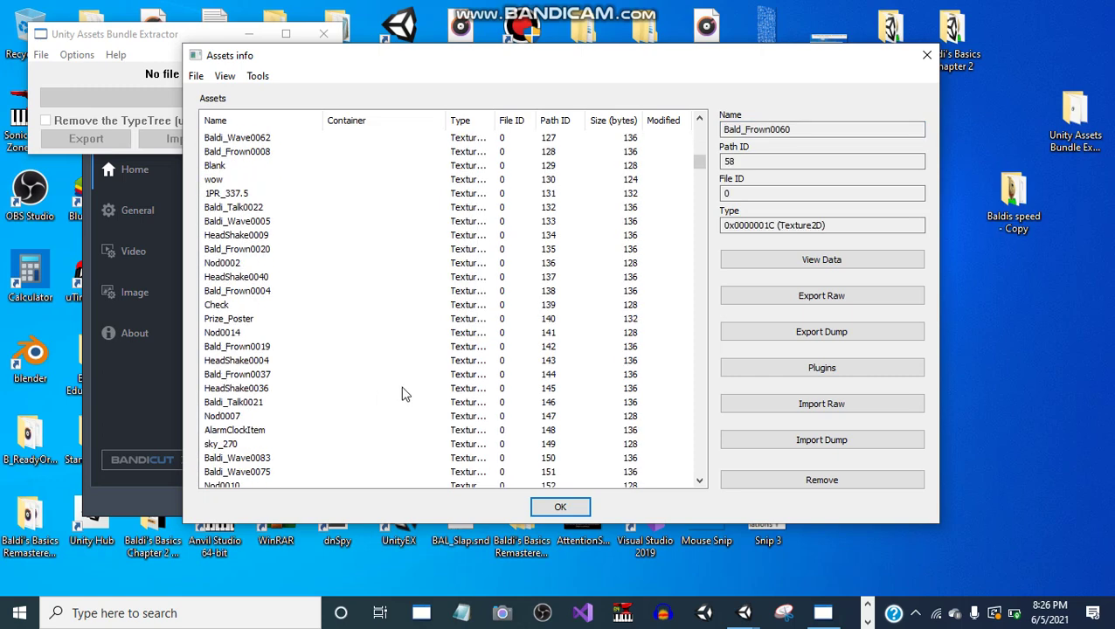
pyautogui.scroll(-20, 403, 393)
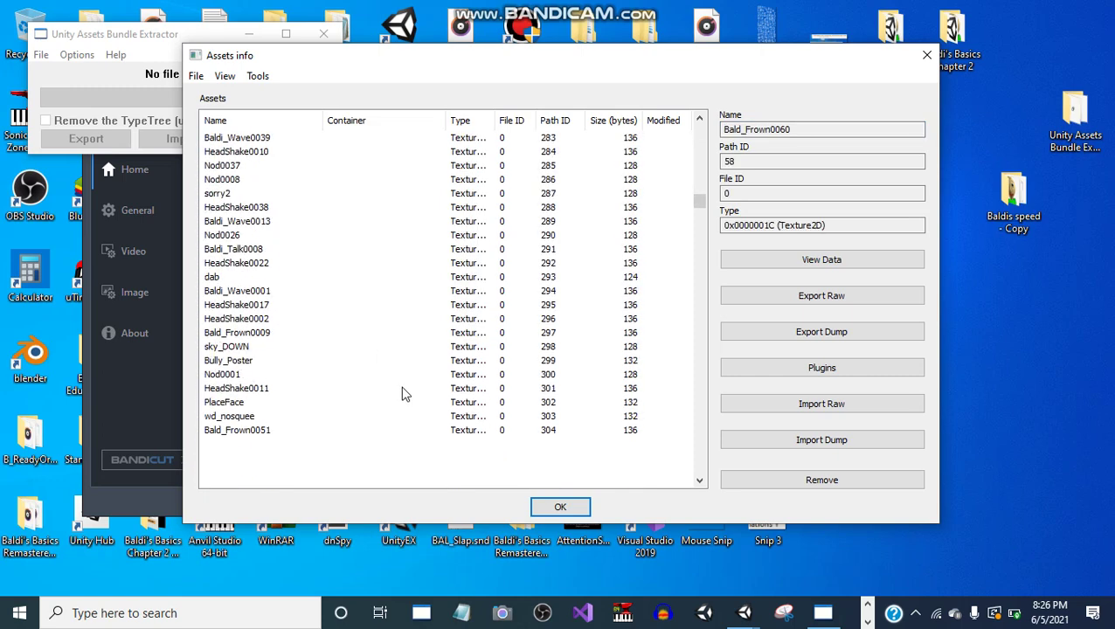
pyautogui.scroll(-20, 403, 394)
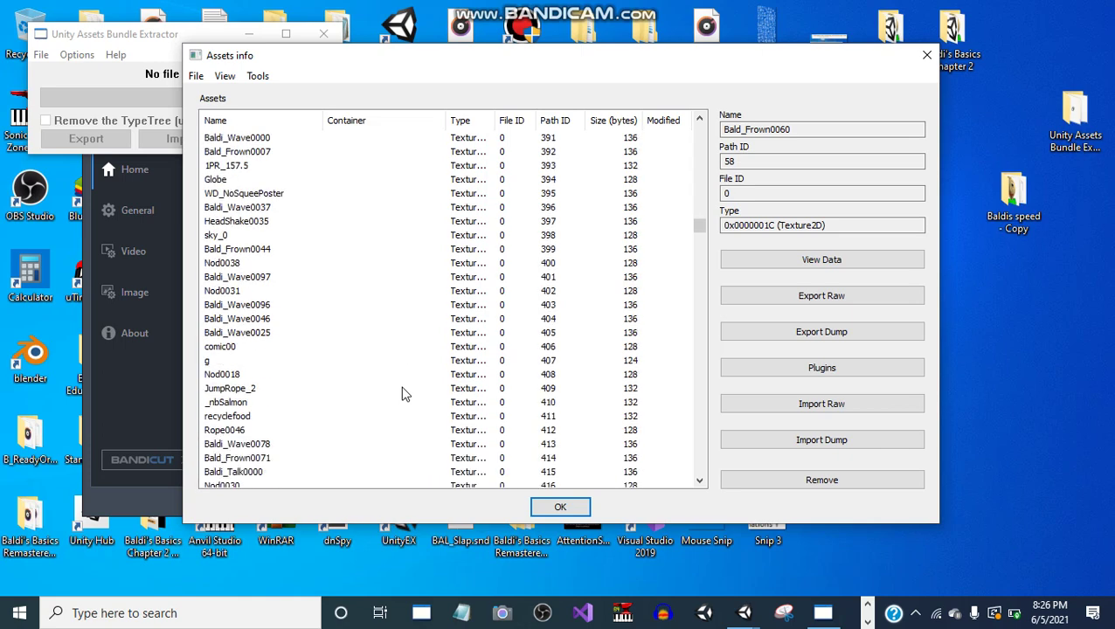
pyautogui.click(117, 435)
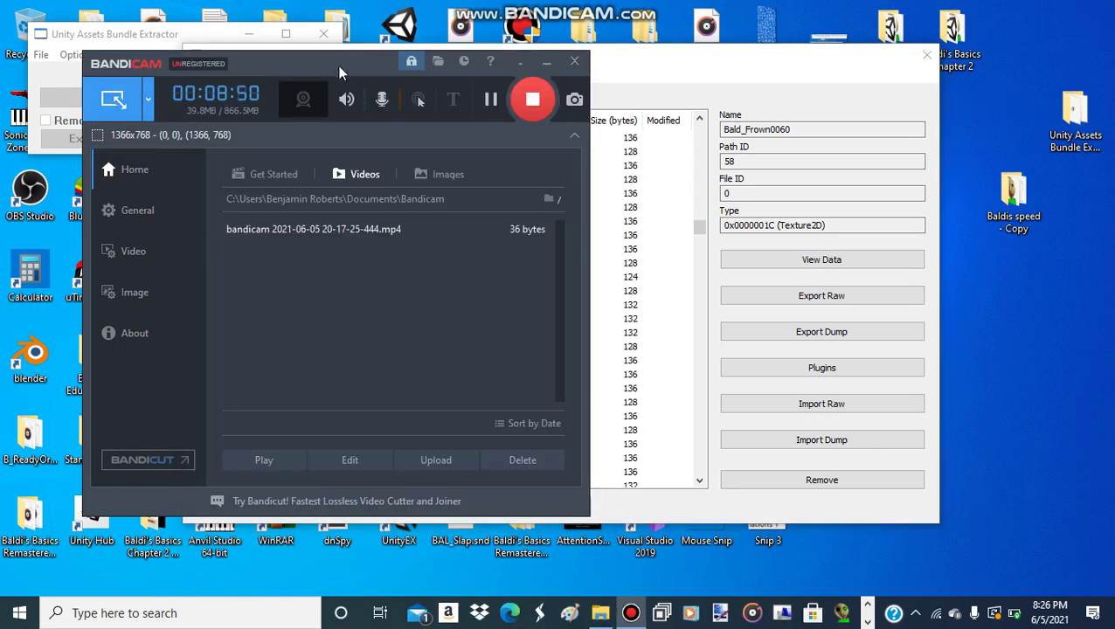
# Restart the Bandicam recording and bring the Assets info list back in front
pyautogui.moveTo(338, 65); pyautogui.dragTo(306, 71)
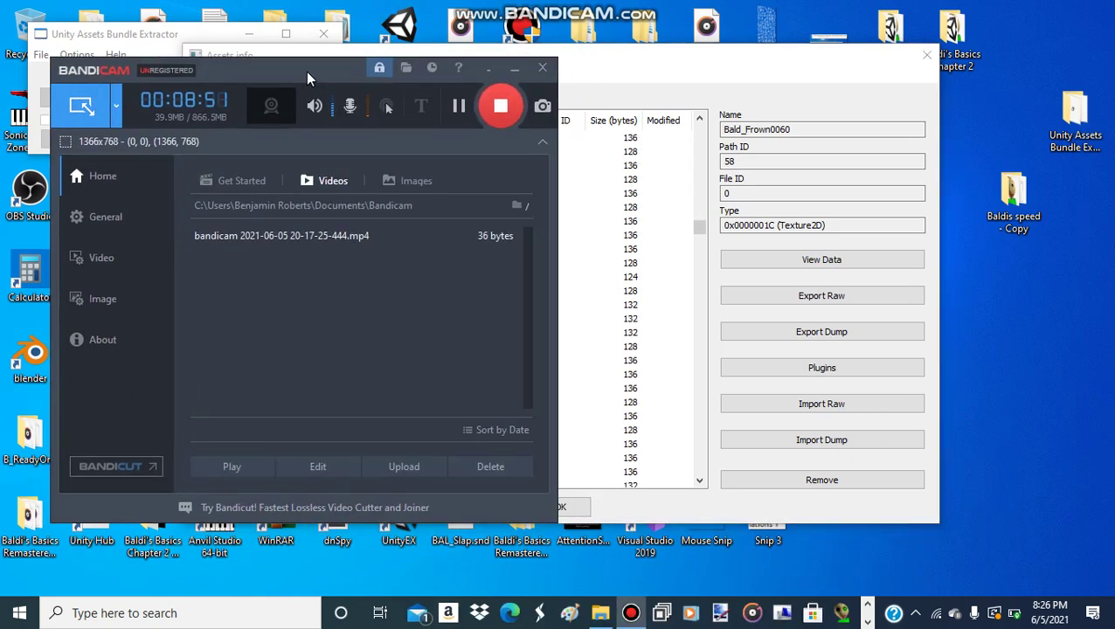
pyautogui.click(501, 105)
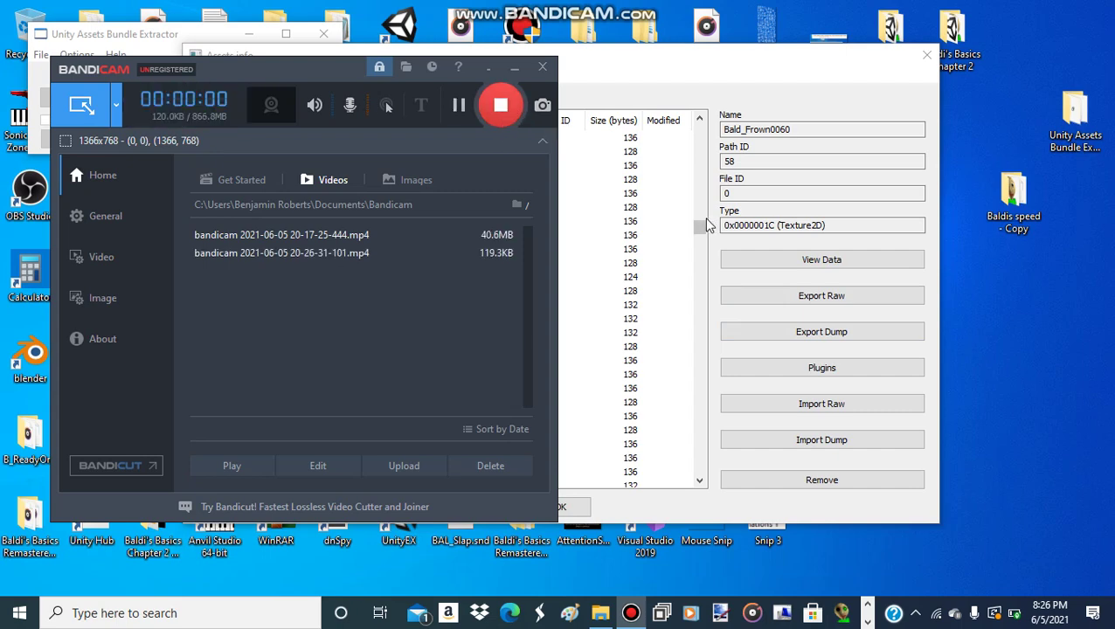
pyautogui.click(677, 105)
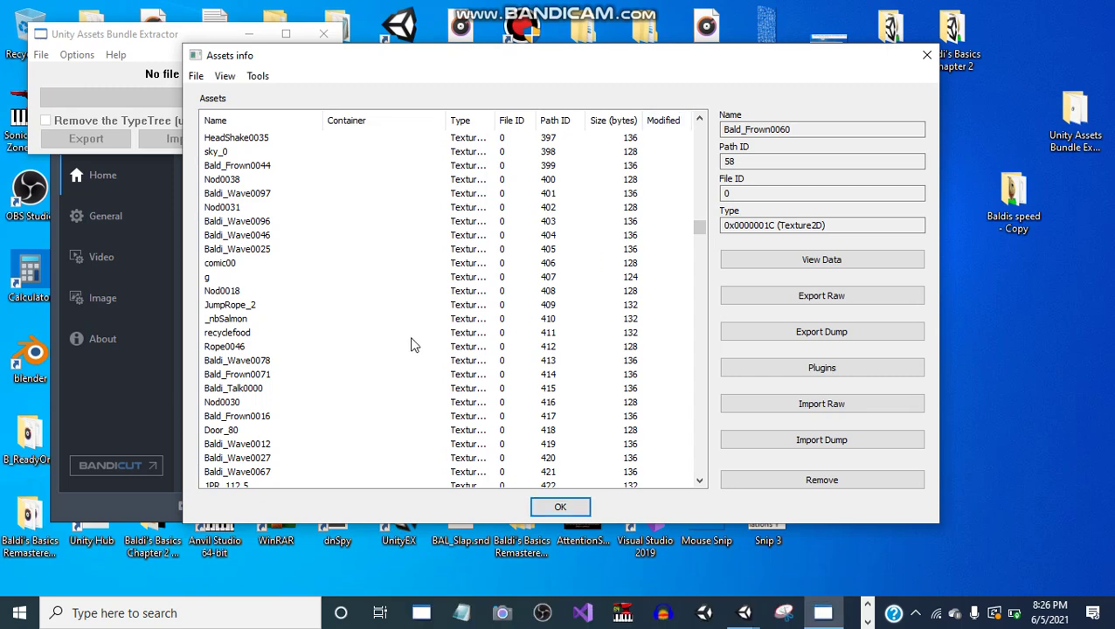
# Narrow the Container column and select all Texture2D assets from Bald_Frown0060 through HeadShake0007
pyautogui.scroll(20, 389, 343)
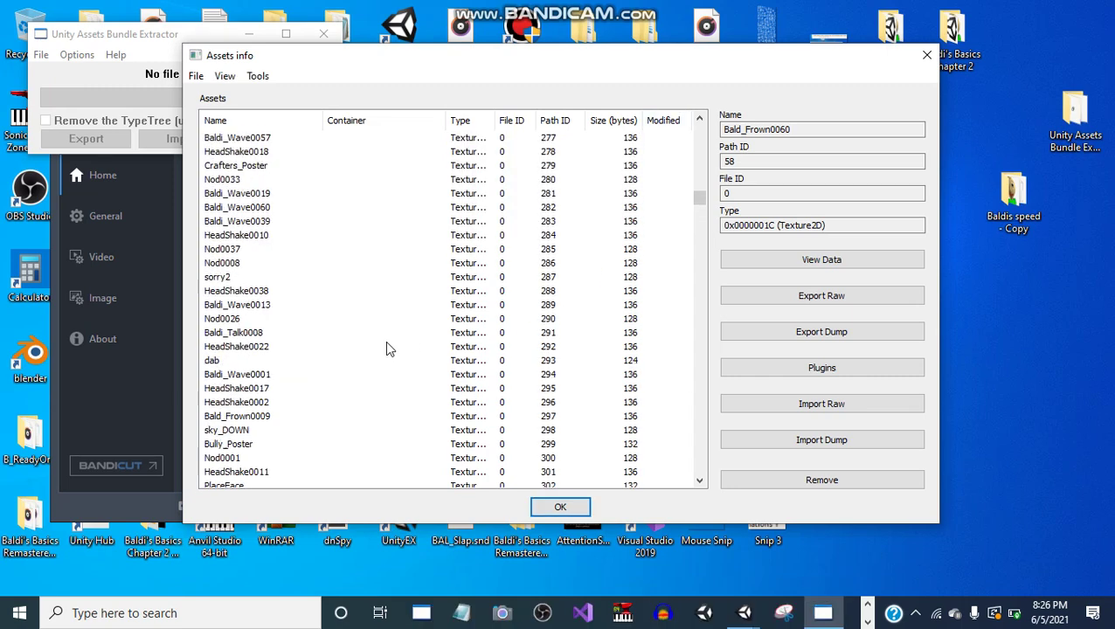
pyautogui.scroll(20, 389, 345)
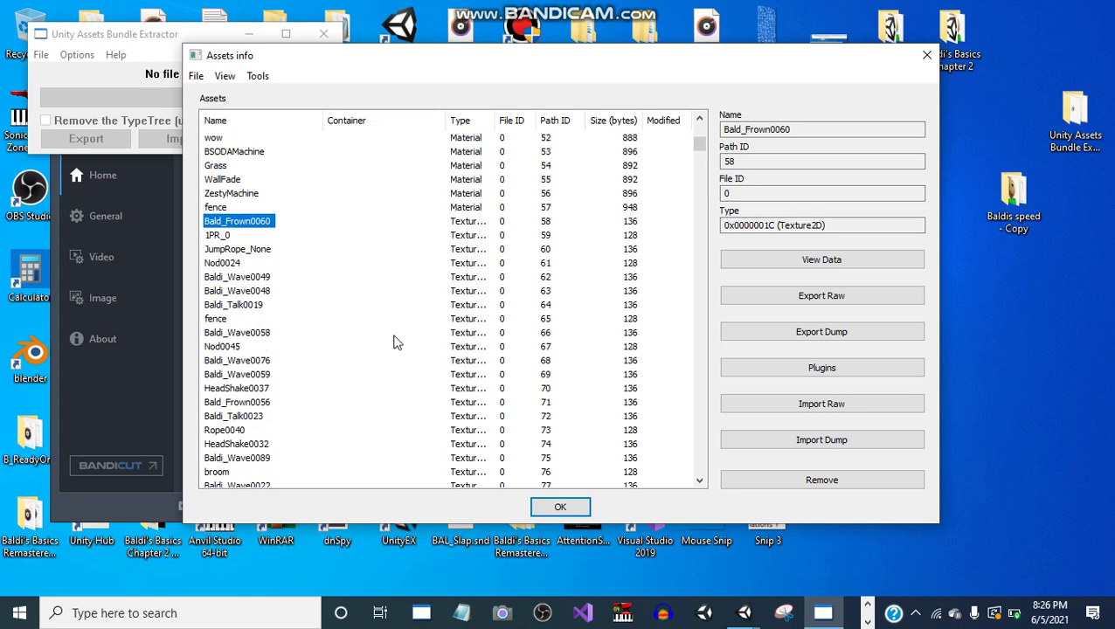
pyautogui.scroll(-20, 394, 341)
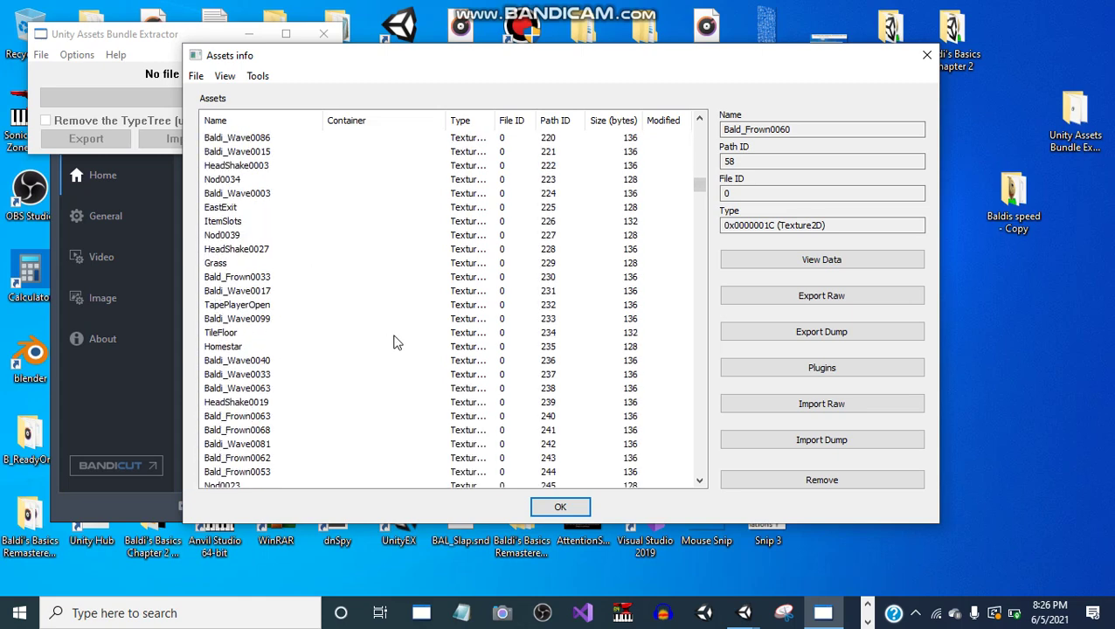
pyautogui.scroll(-20, 393, 341)
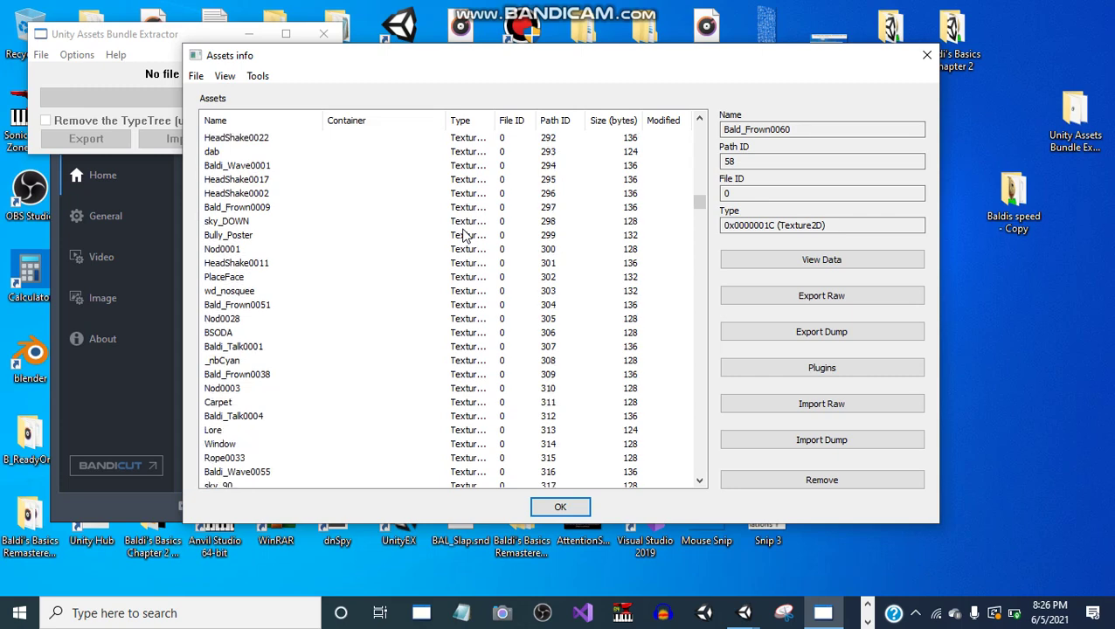
pyautogui.scroll(-13, 466, 236)
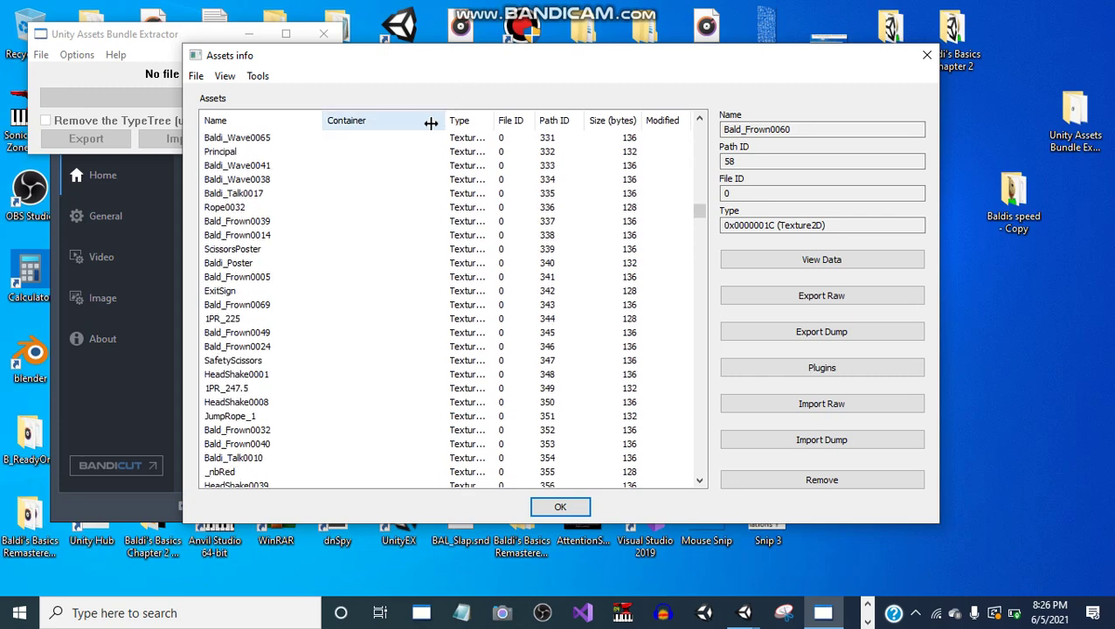
pyautogui.moveTo(431, 124); pyautogui.dragTo(535, 119)
pyautogui.scroll(-17, 385, 327)
pyautogui.scroll(-20, 386, 332)
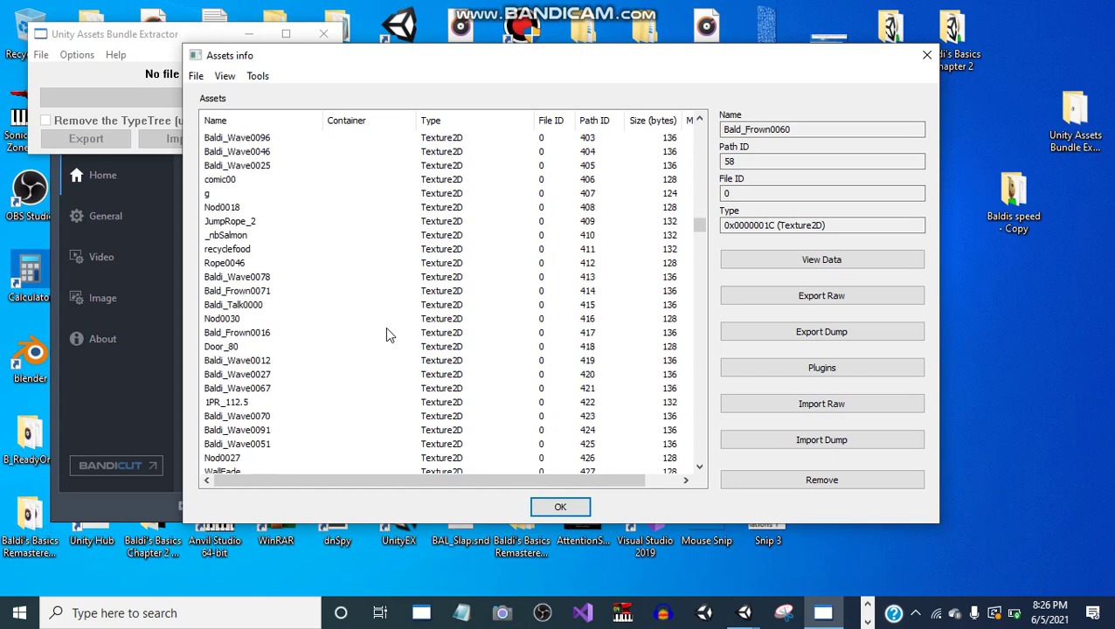
pyautogui.scroll(-13, 388, 335)
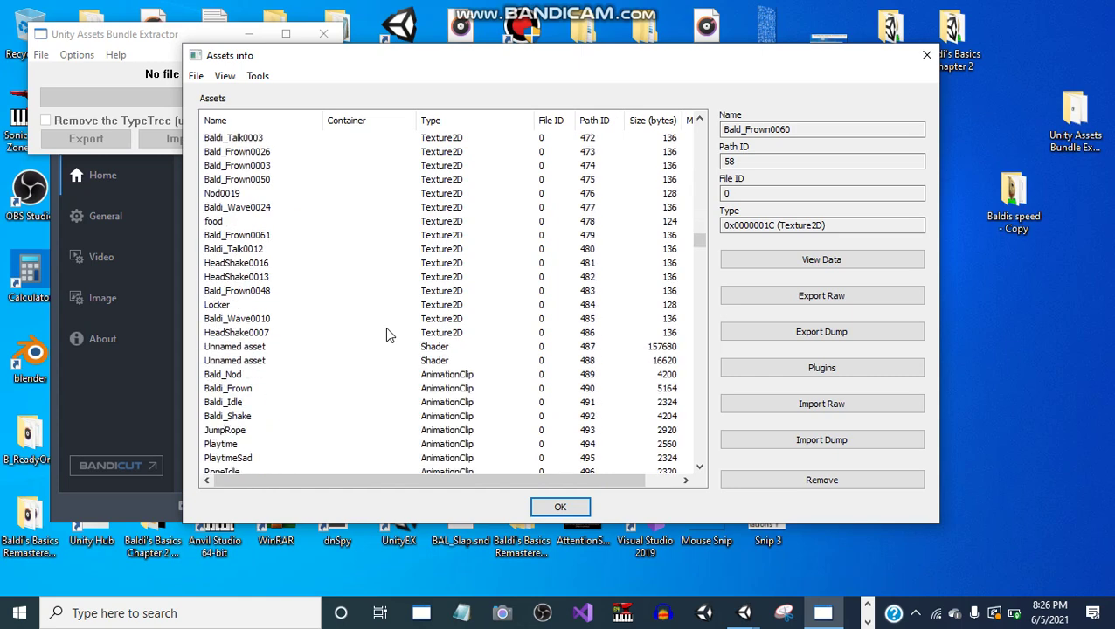
pyautogui.scroll(5, 388, 335)
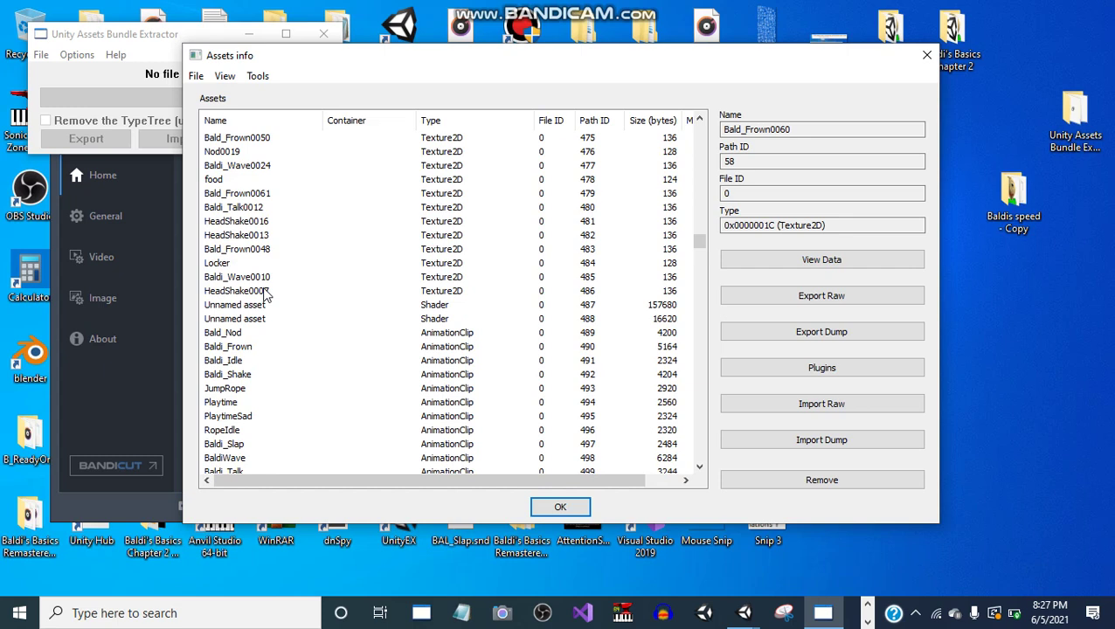
pyautogui.keyDown('shift'); pyautogui.click(266, 291); pyautogui.keyUp('shift')
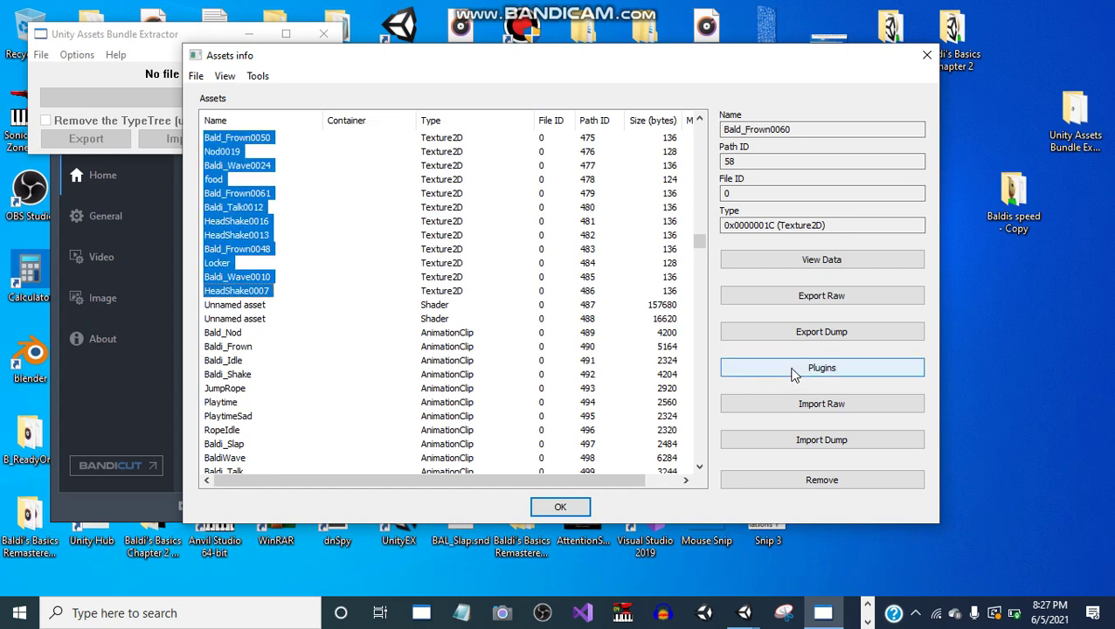
# Start a Batch import plugin run using BALDI_1.3.2_Windows\sharedassets2 as the input folder
pyautogui.click(793, 371)
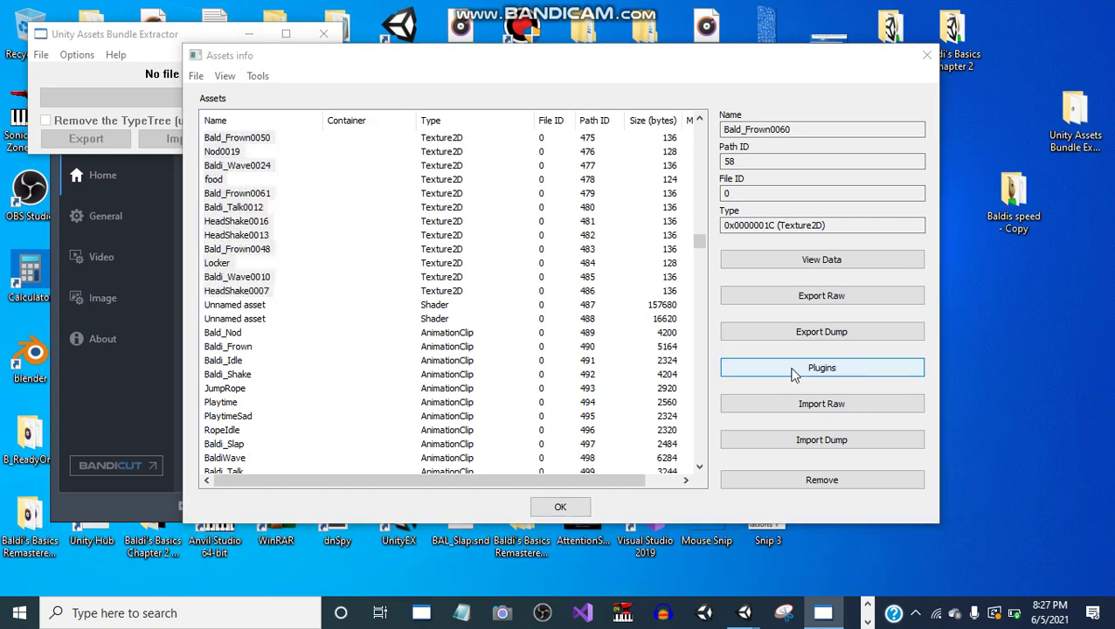
pyautogui.click(273, 145)
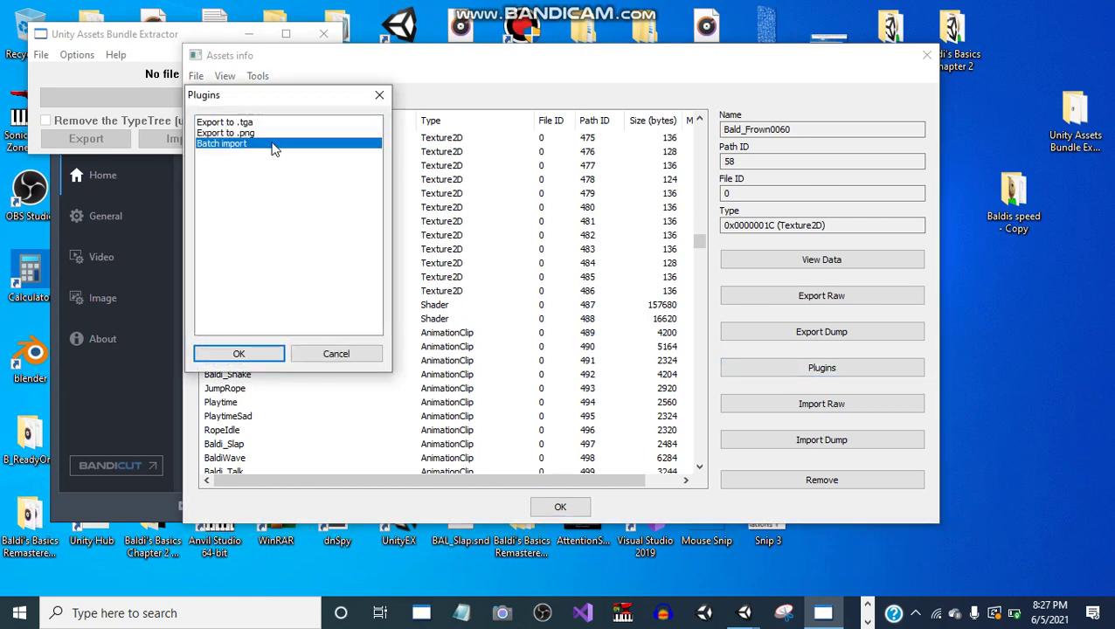
pyautogui.click(267, 353)
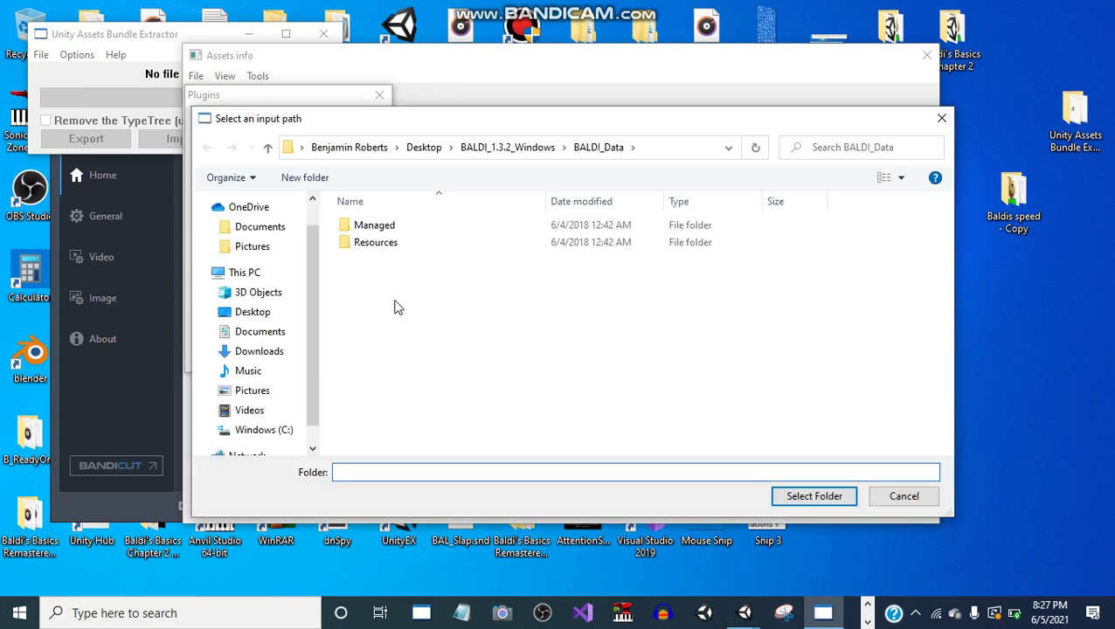
pyautogui.click(507, 147)
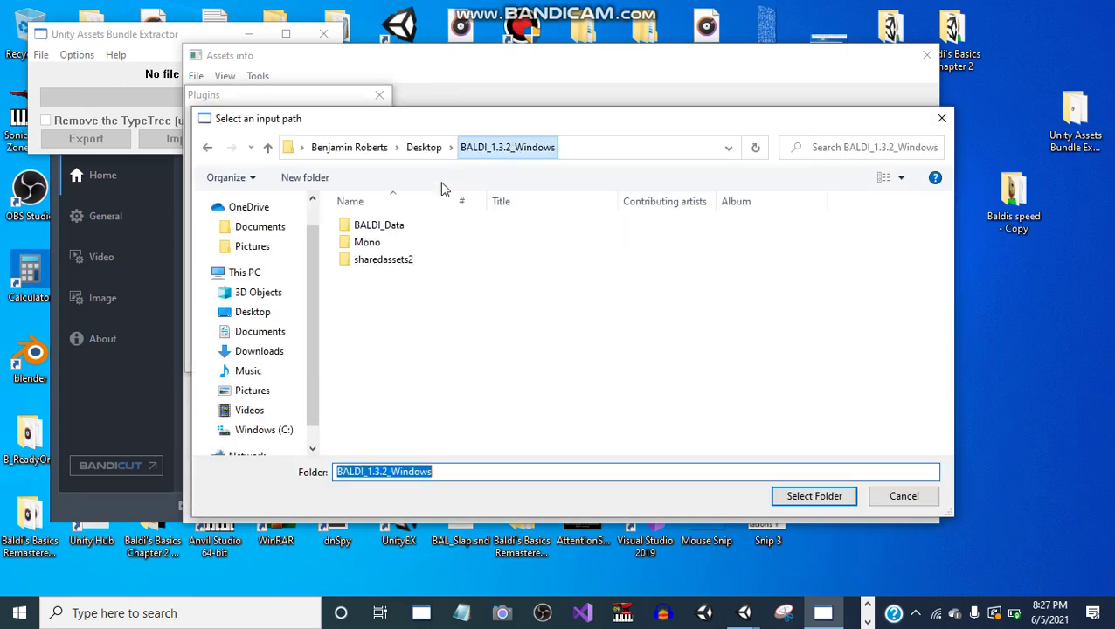
pyautogui.click(393, 262)
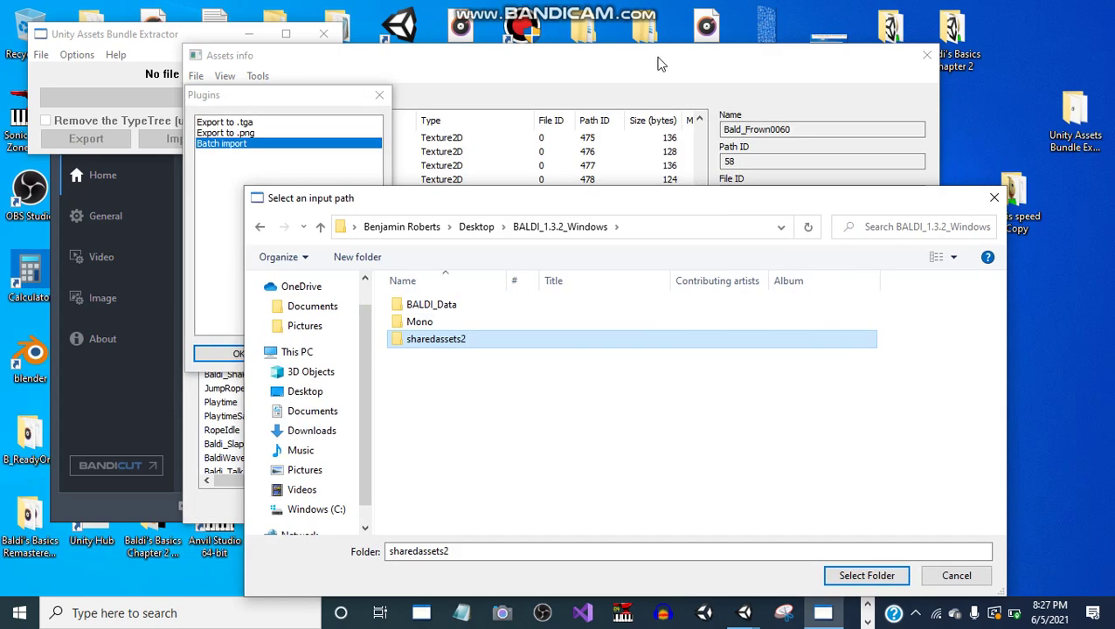
pyautogui.moveTo(699, 211); pyautogui.dragTo(615, 135)
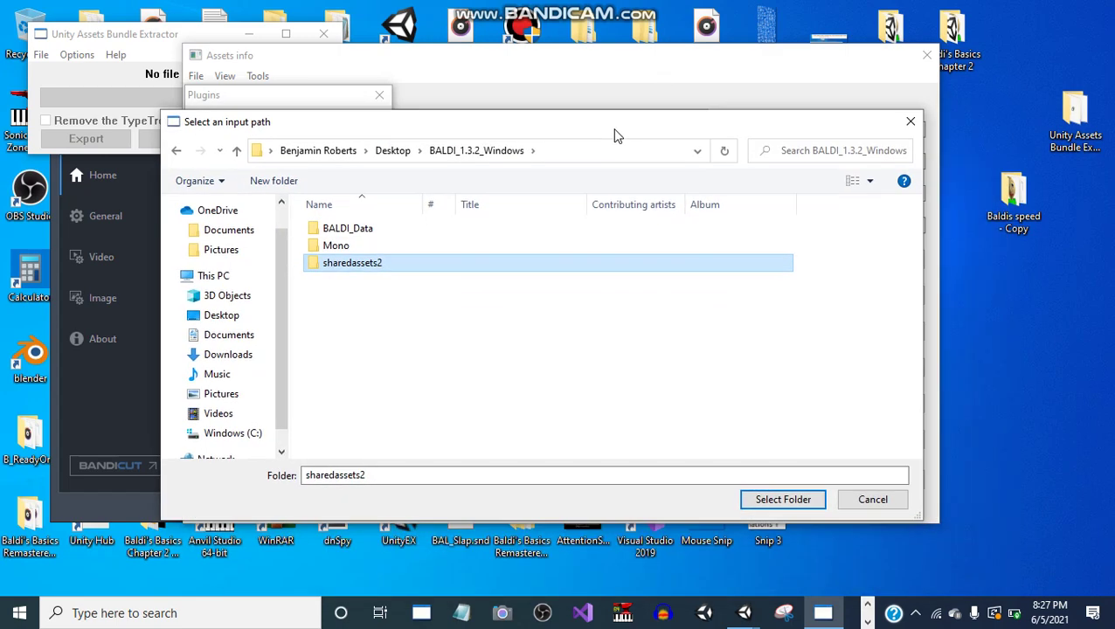
pyautogui.click(786, 496)
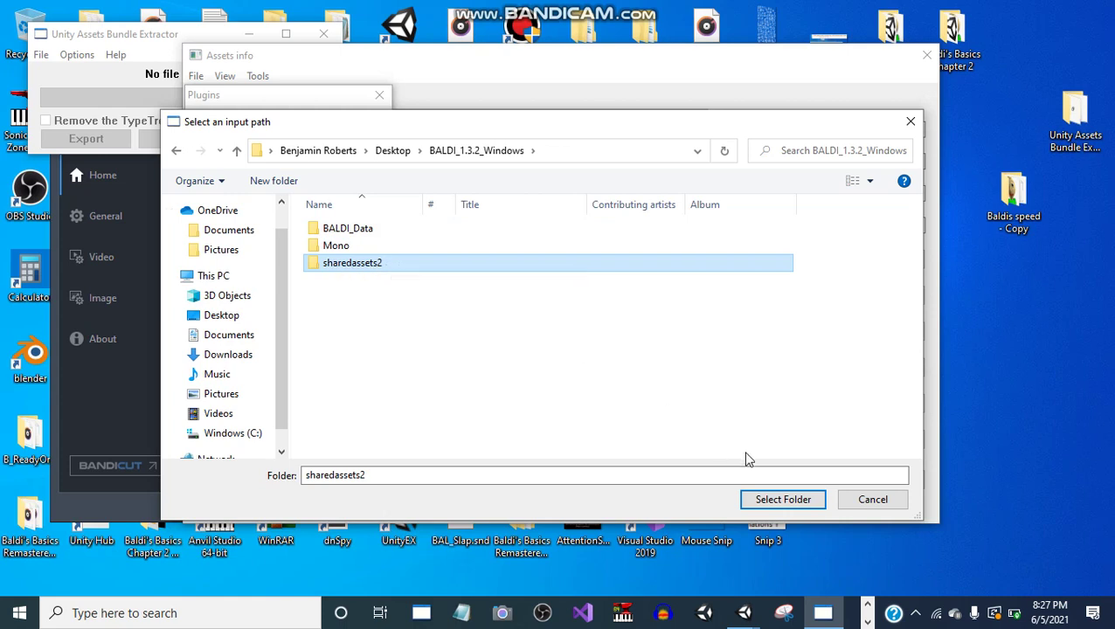
# Batch-import all 429 matching textures from the sharedassets2 folder into the Texture2D assets
pyautogui.click(772, 501)
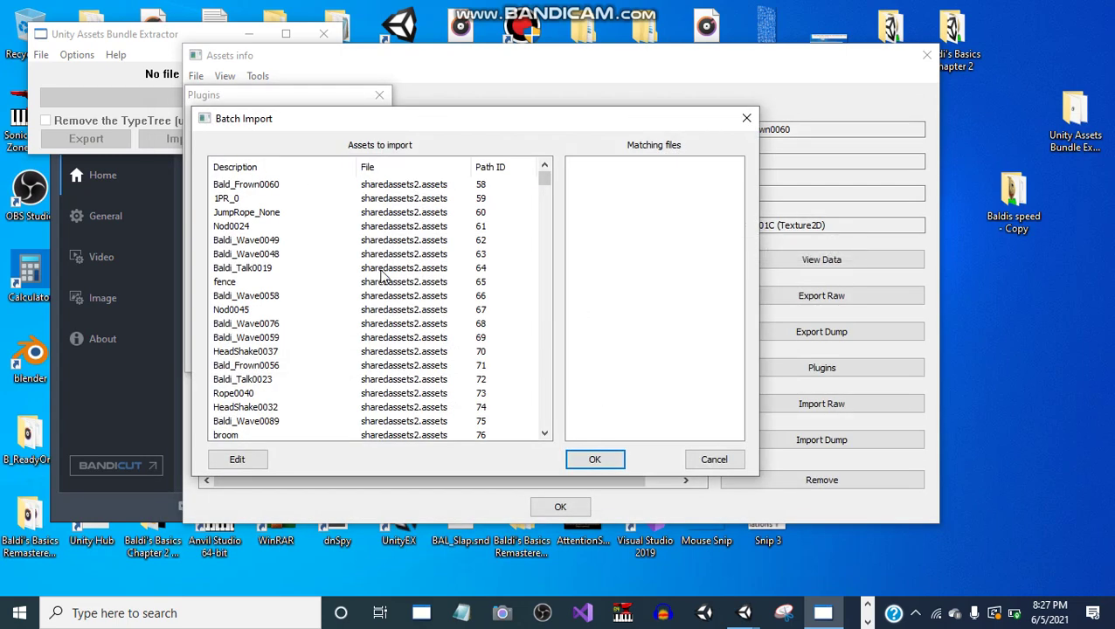
pyautogui.scroll(-20, 382, 276)
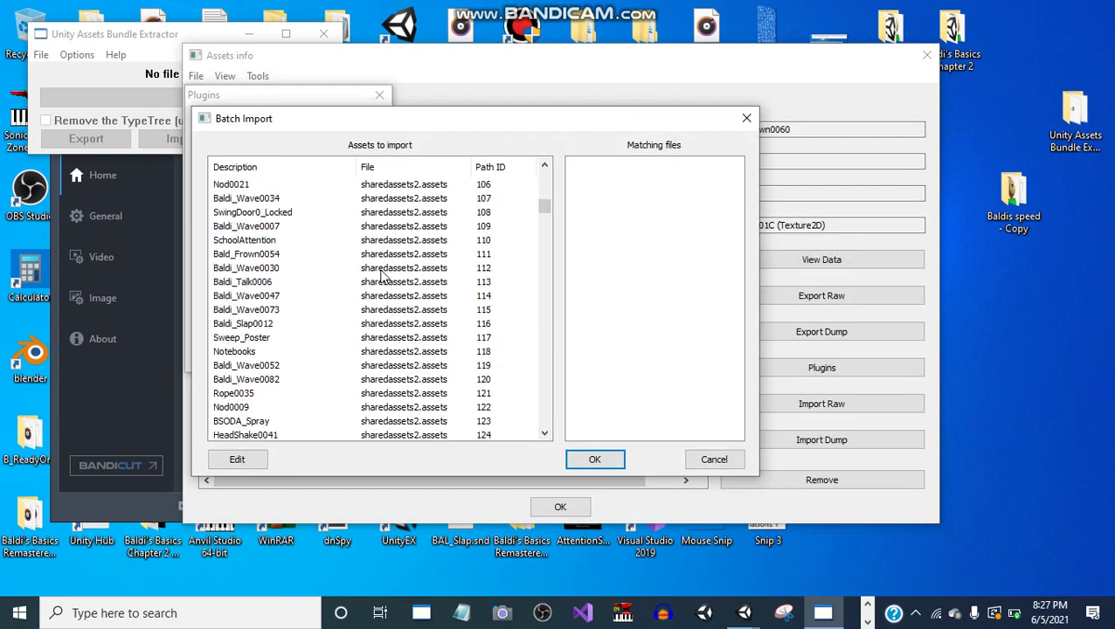
pyautogui.click(604, 462)
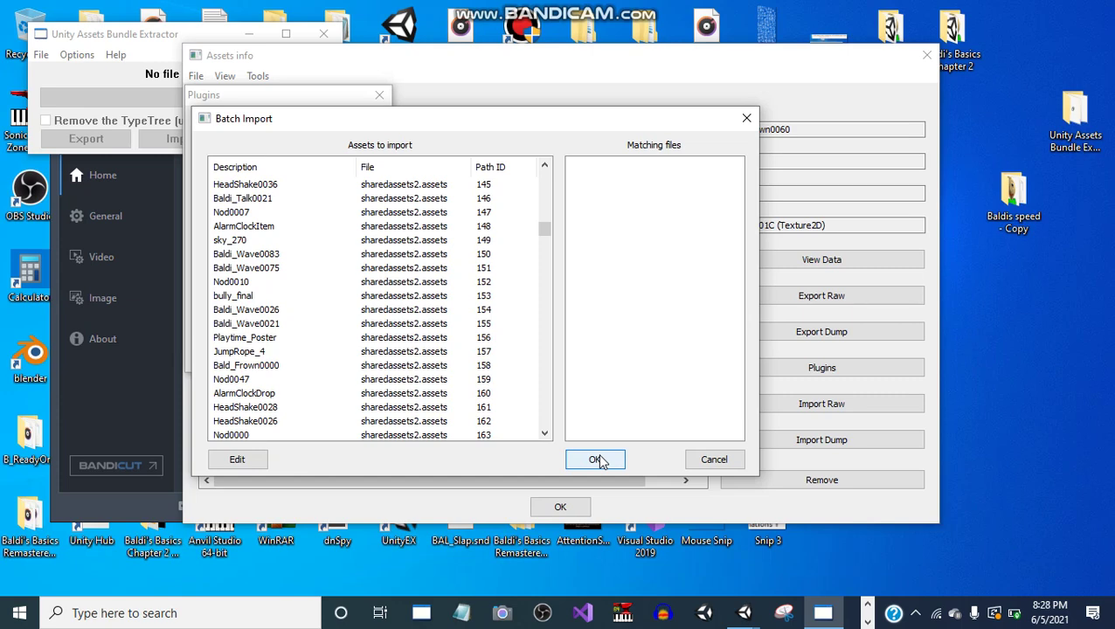
pyautogui.click(597, 461)
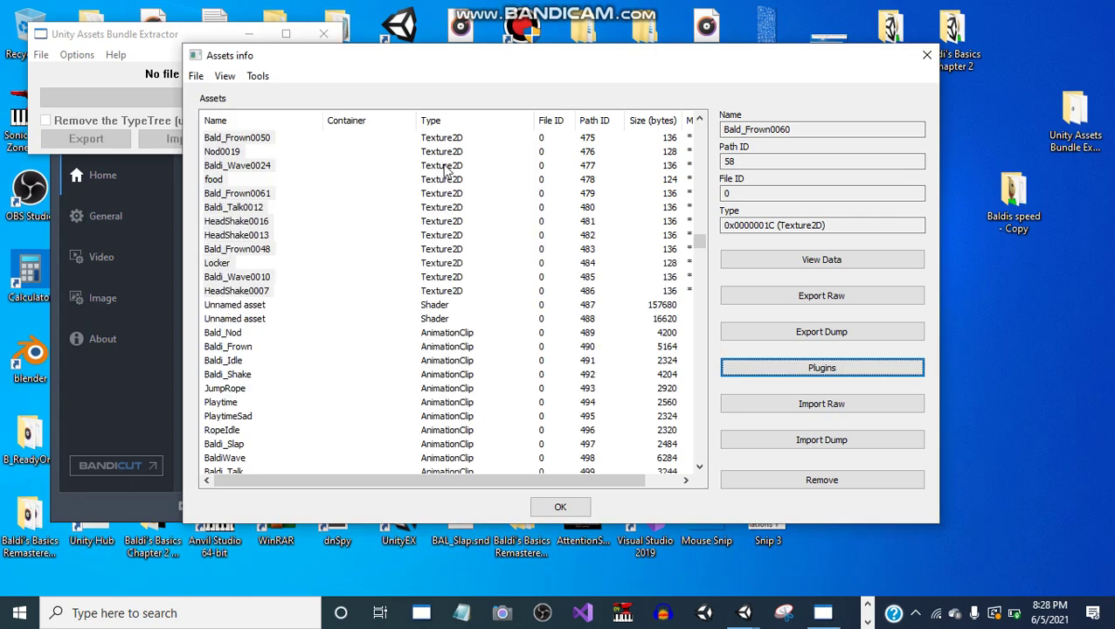
# Close Assets info and save the changes as sharedassets2 in BALDI_1.3.2_Windows
pyautogui.click(925, 57)
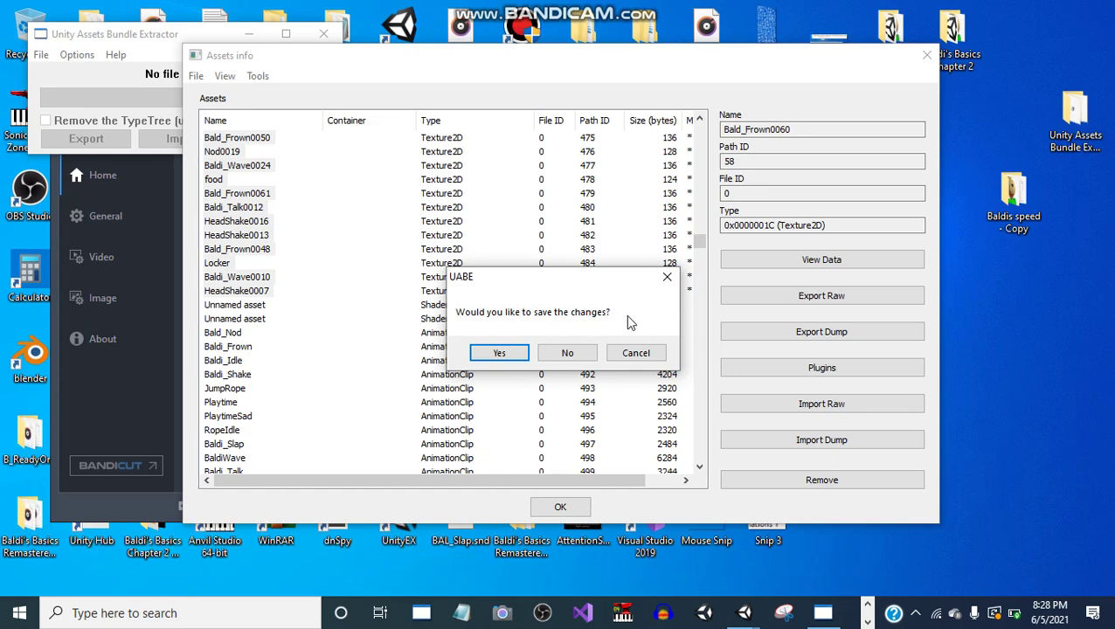
pyautogui.click(500, 353)
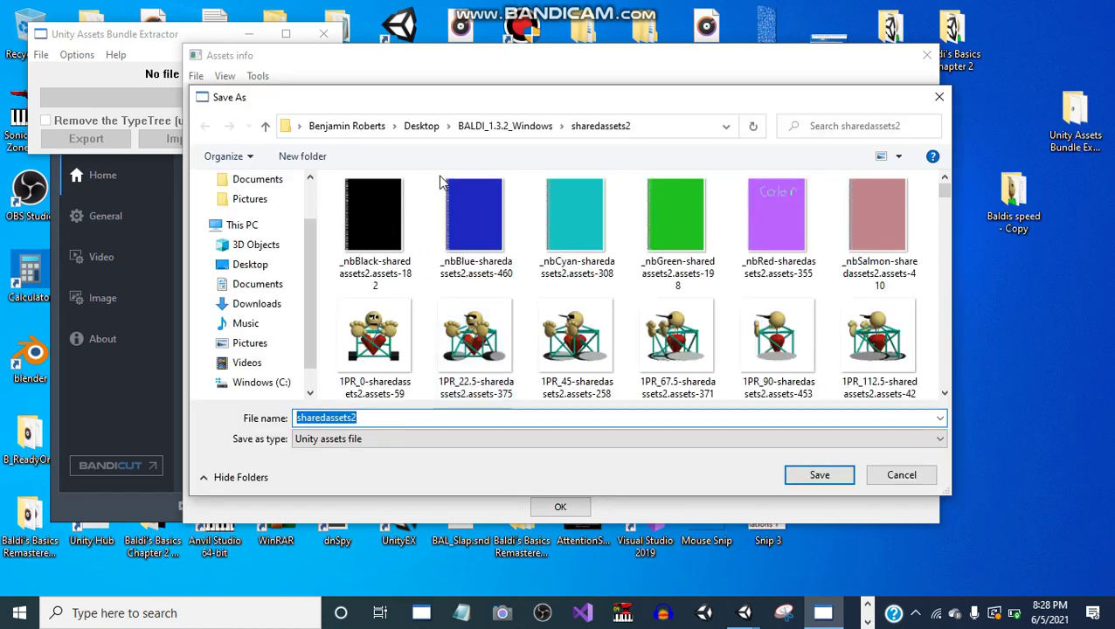
pyautogui.click(524, 126)
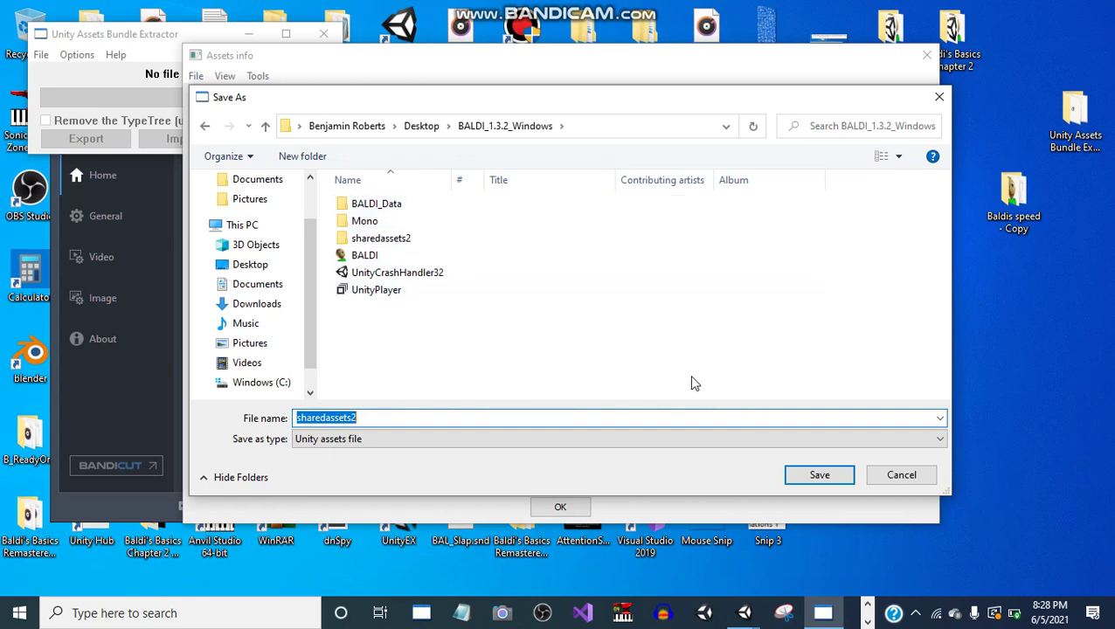
pyautogui.click(816, 476)
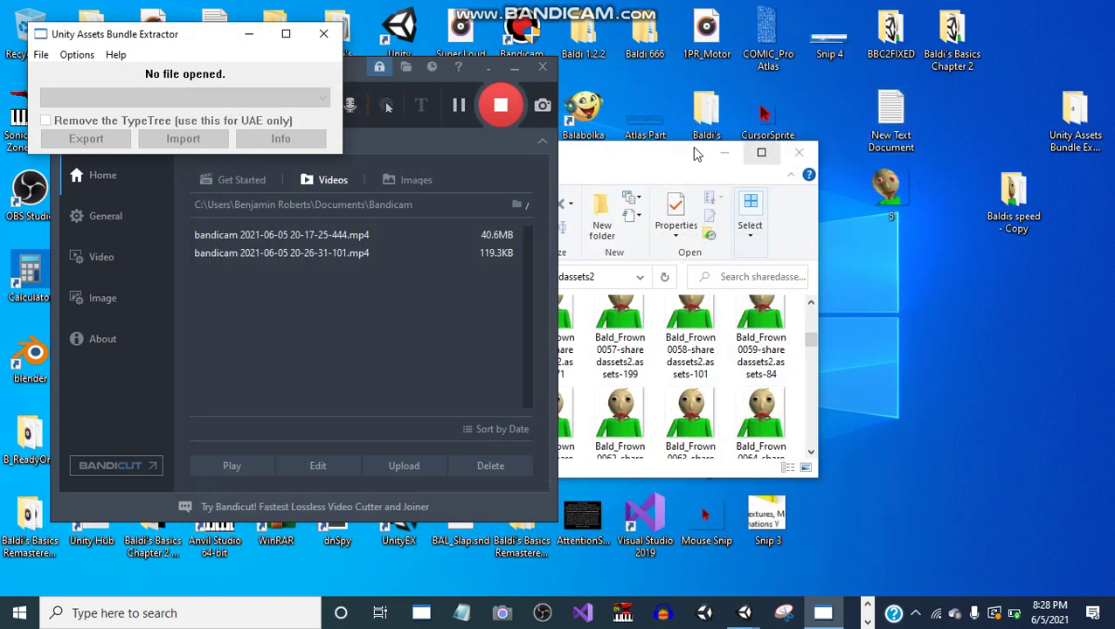
# Replace the original sharedassets2 in BALDI_Data with the new file and launch BALDI
pyautogui.click(690, 152)
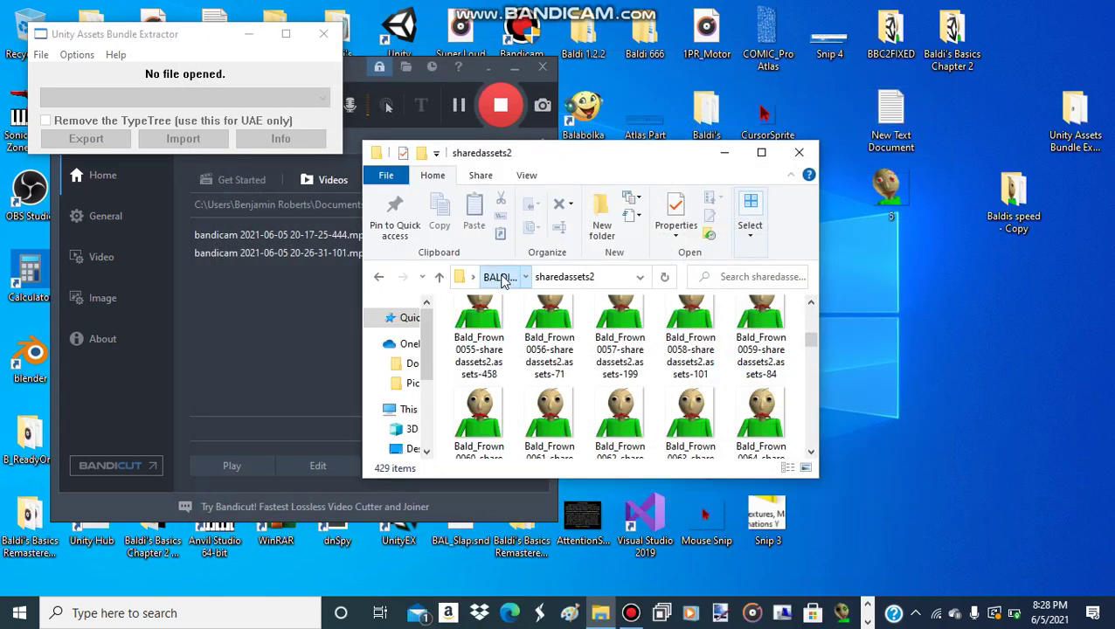
pyautogui.click(502, 276)
pyautogui.click(507, 398)
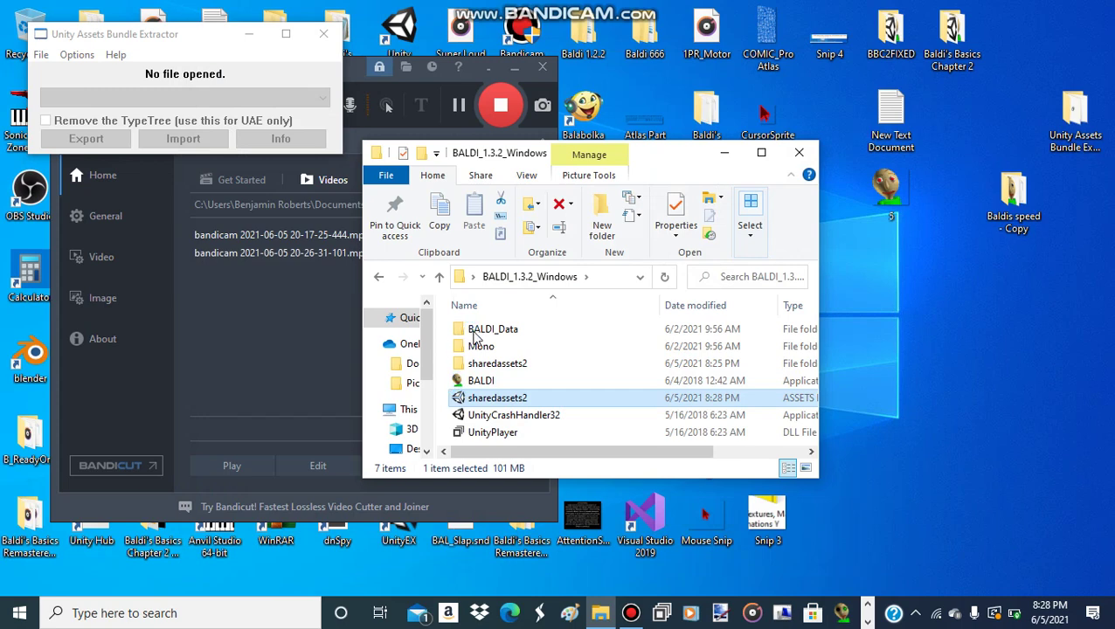
pyautogui.moveTo(476, 338); pyautogui.dragTo(476, 337)
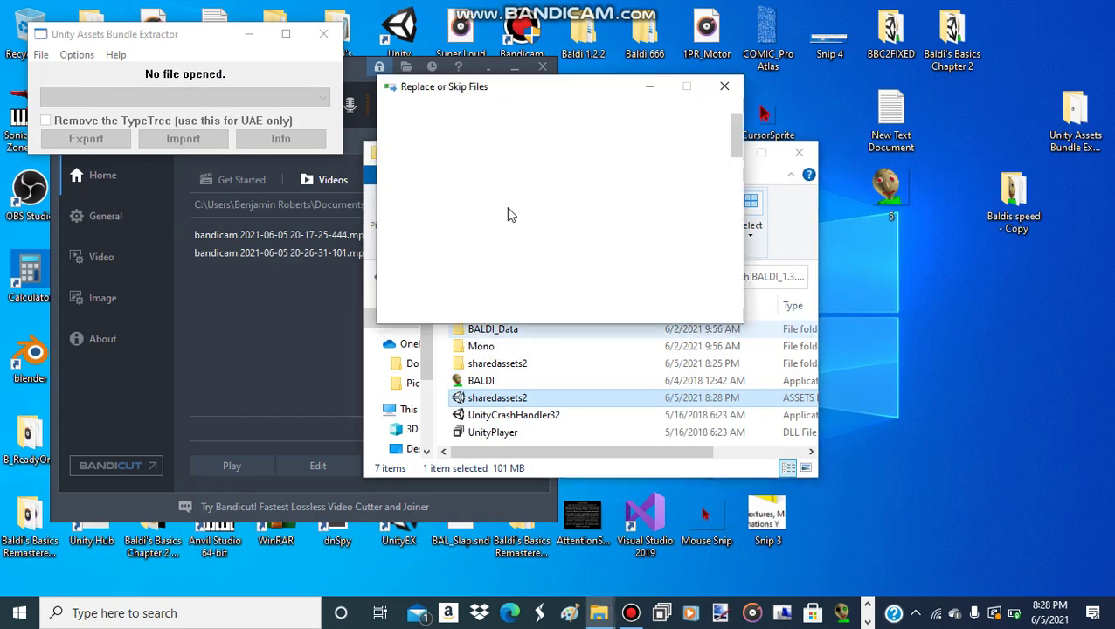
pyautogui.click(513, 204)
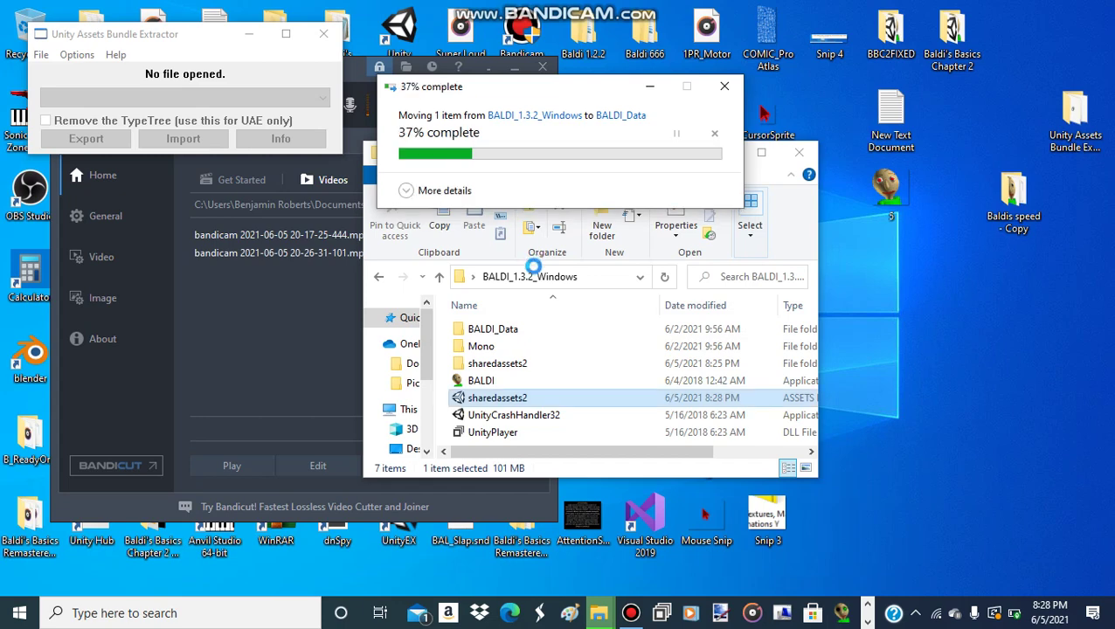
pyautogui.doubleClick(500, 385)
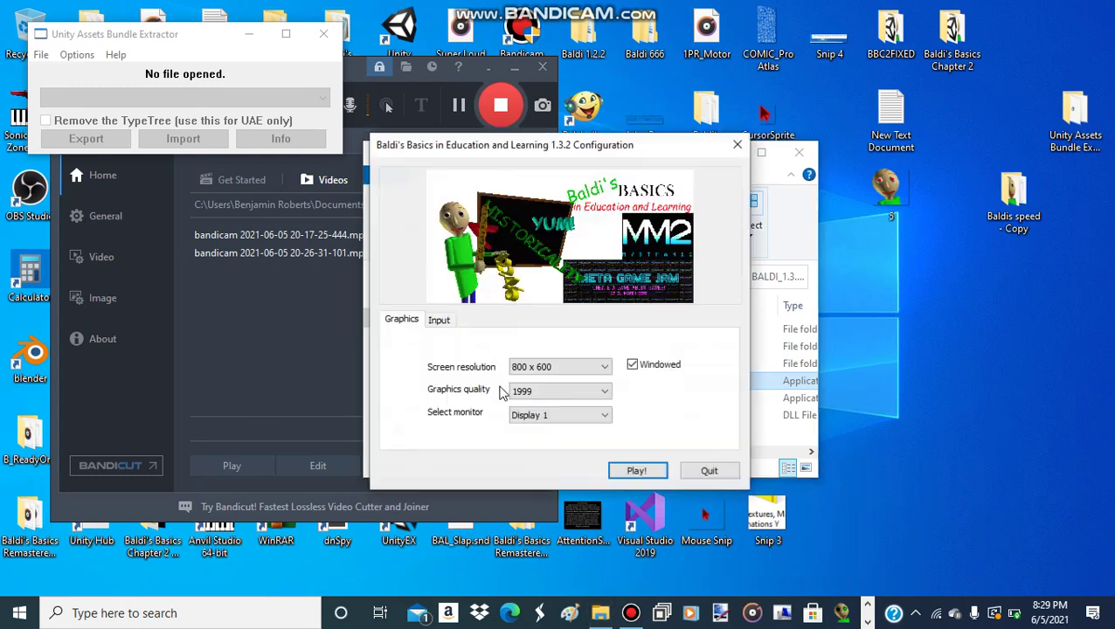
# Start the game full-screen at 1280 x 720 with Windowed unchecked
pyautogui.click(632, 365)
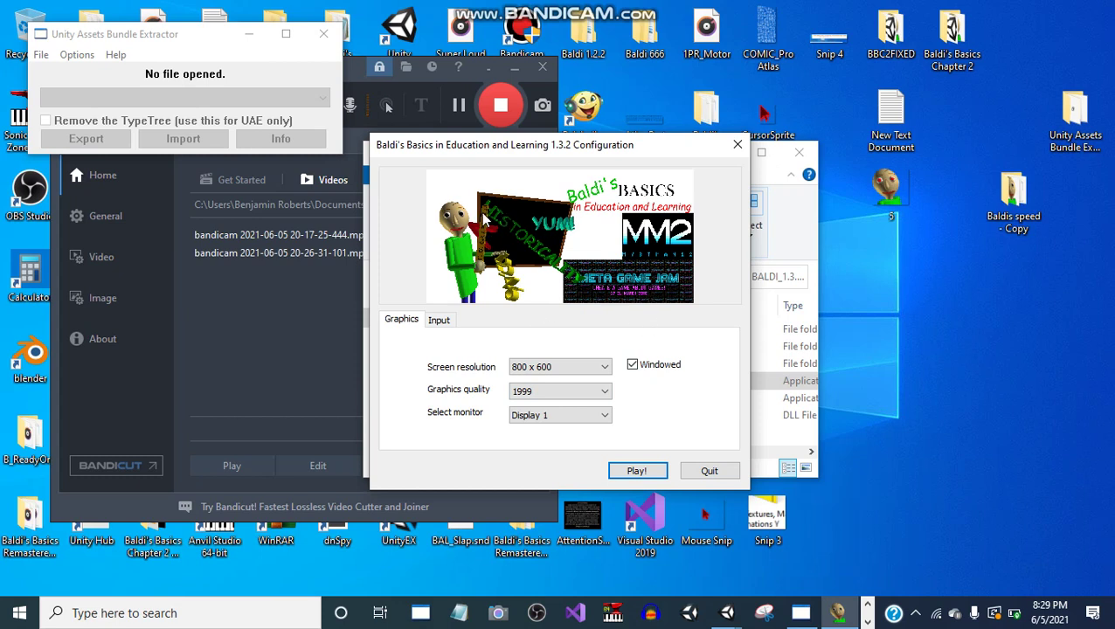
pyautogui.click(582, 368)
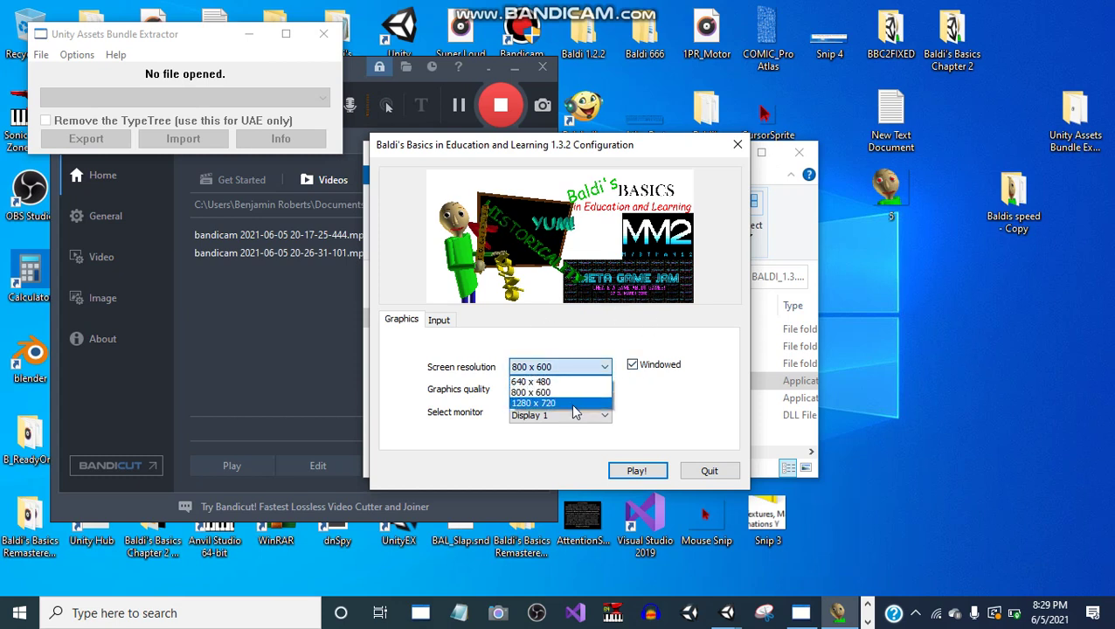
pyautogui.click(569, 402)
pyautogui.click(632, 364)
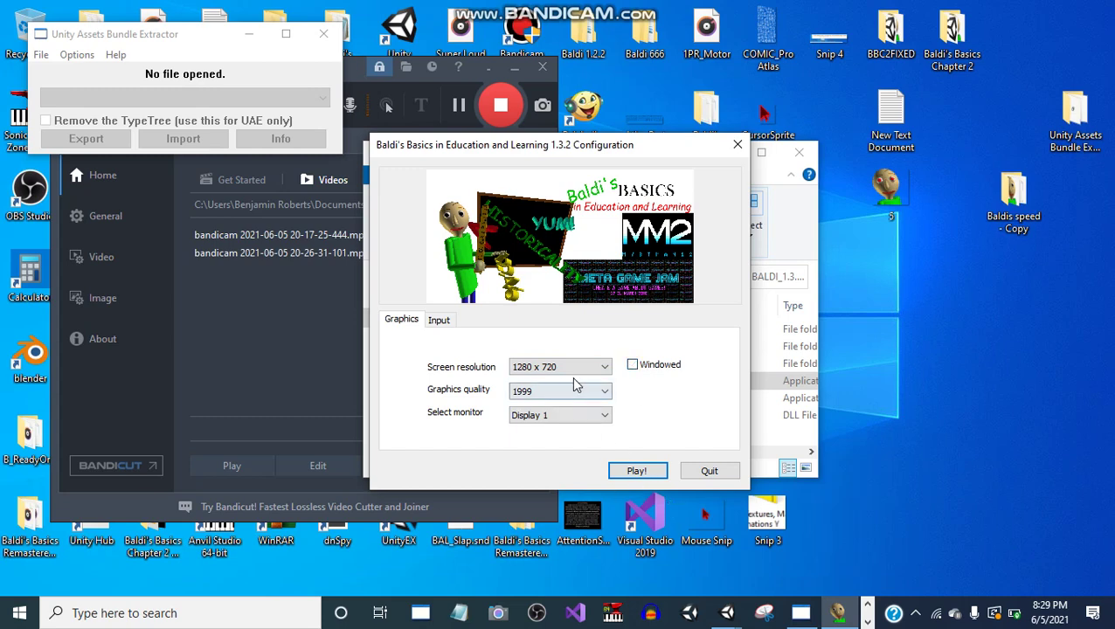
pyautogui.click(651, 477)
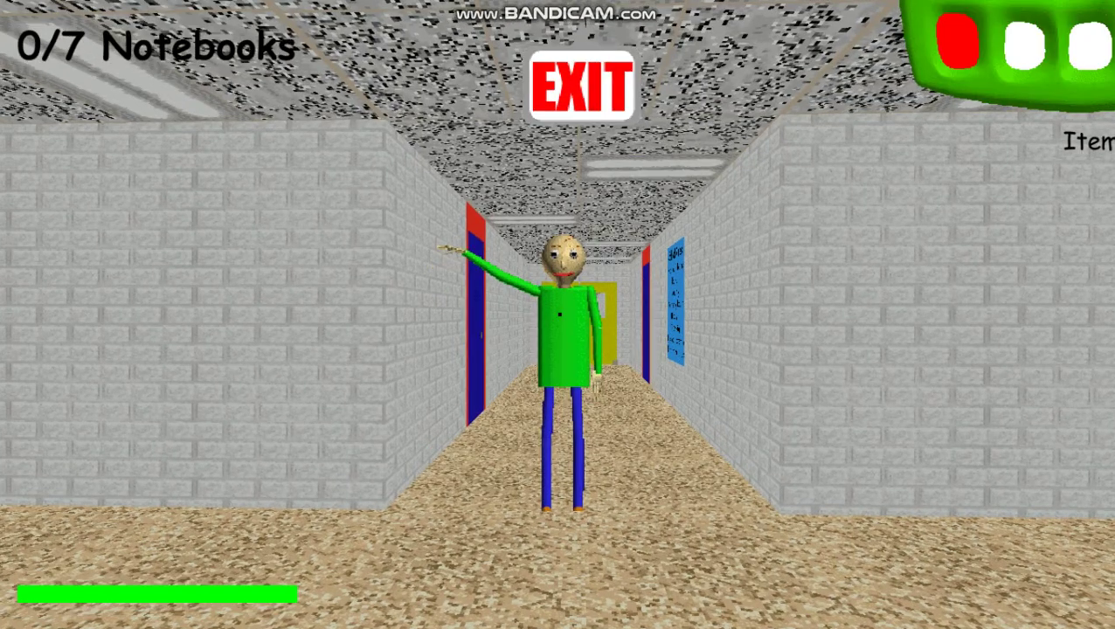
# Walk from the hallway through door 99 into the classrooms, collecting notebooks and a quarter
pyautogui.hotkey('shift', 'w')
pyautogui.hotkey('shift', 'w')
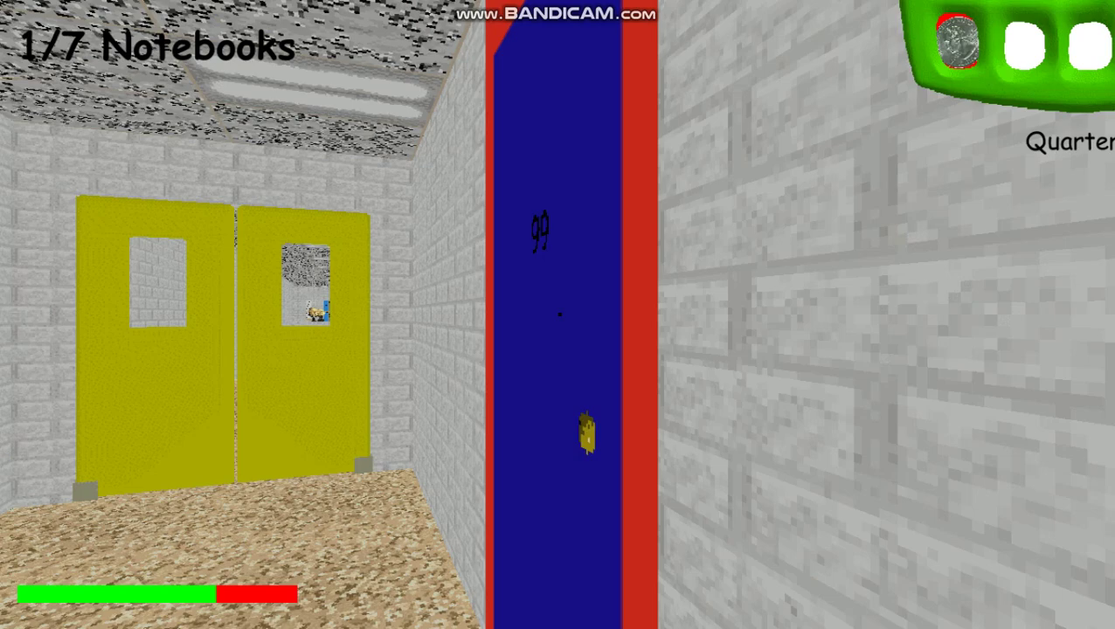
pyautogui.hotkey('shift', 'w')
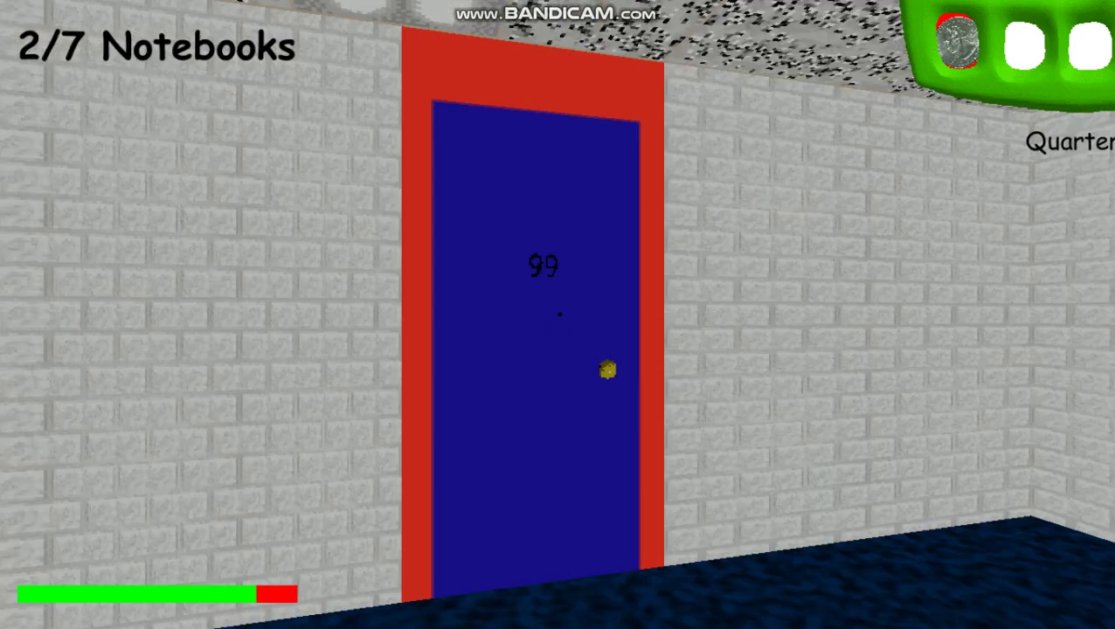
# Leave the classroom and walk past the yellow double doors down the long brick corridor
pyautogui.hotkey('shift', 'w')
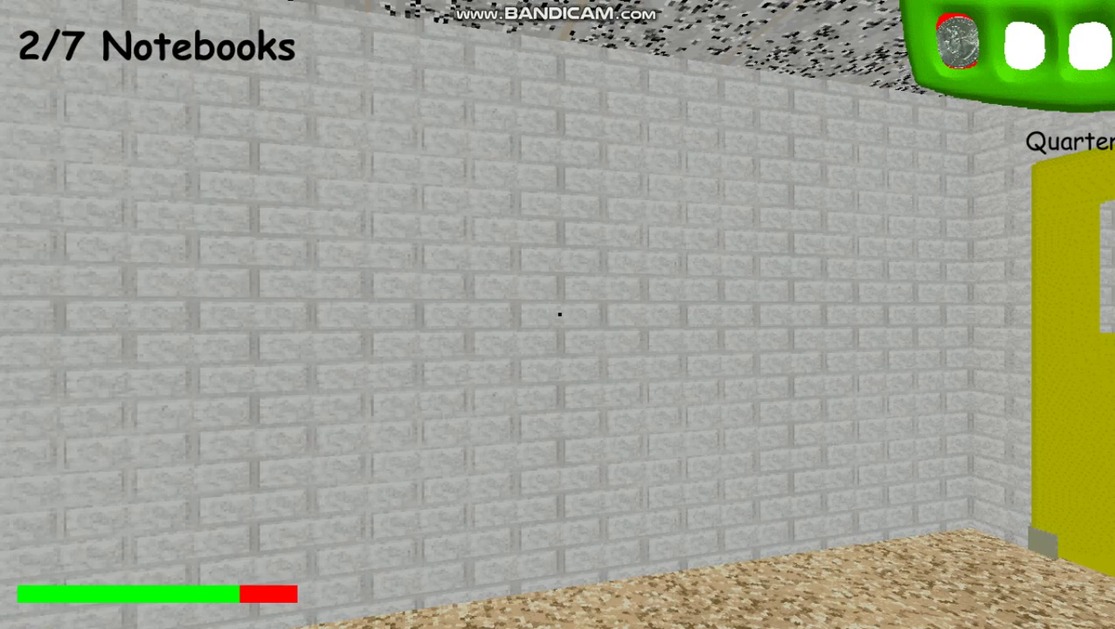
pyautogui.press('w')
pyautogui.press('w')
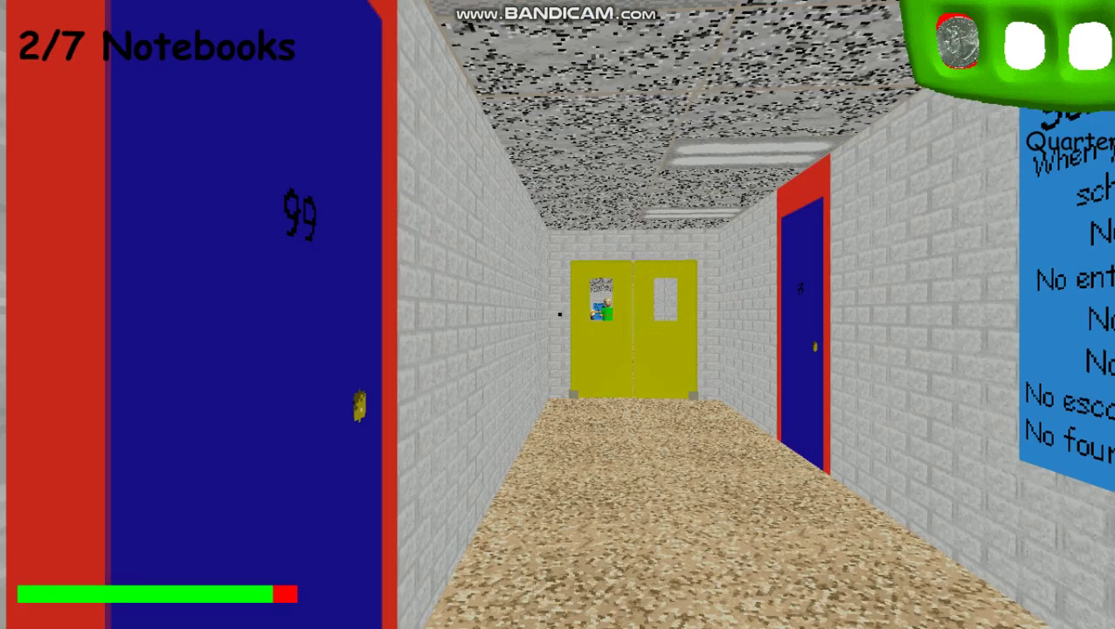
pyautogui.press('s')
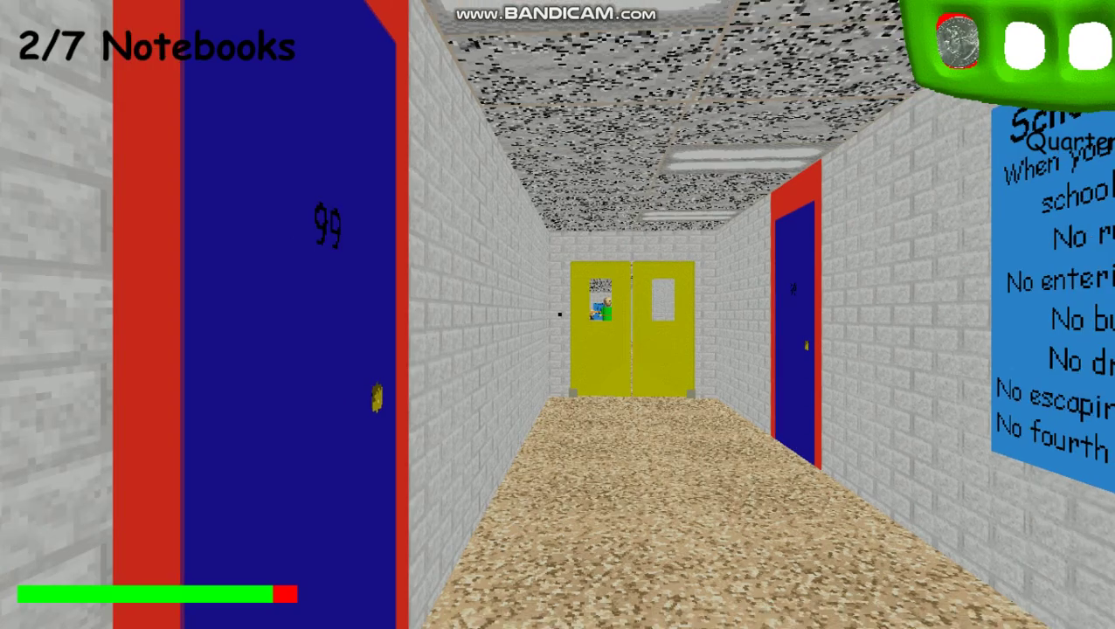
pyautogui.press('w')
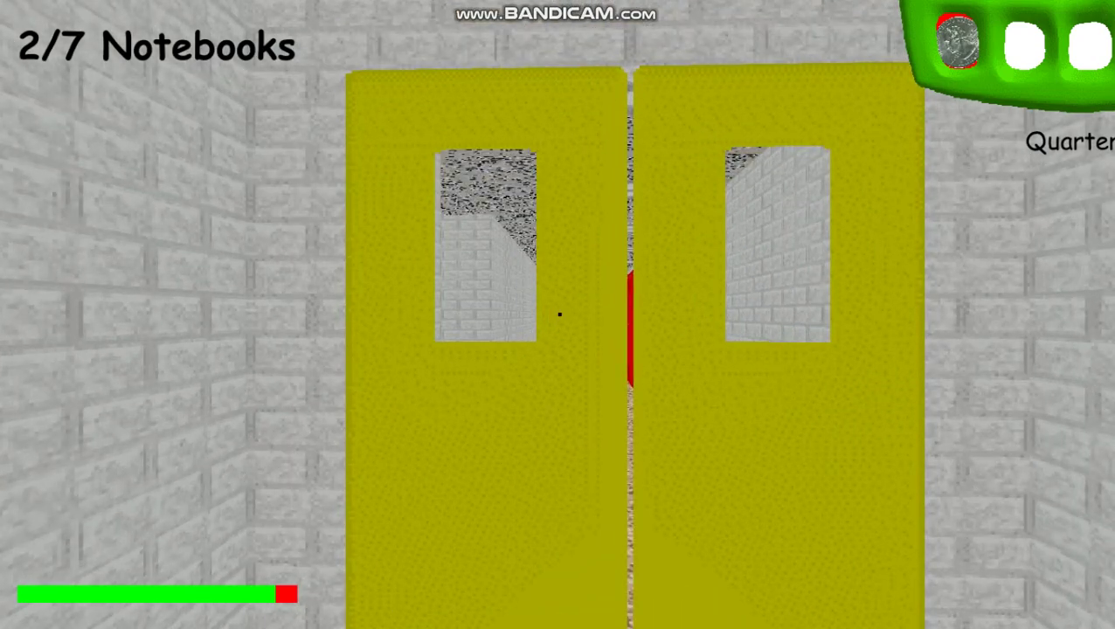
pyautogui.press('w')
pyautogui.press('w')
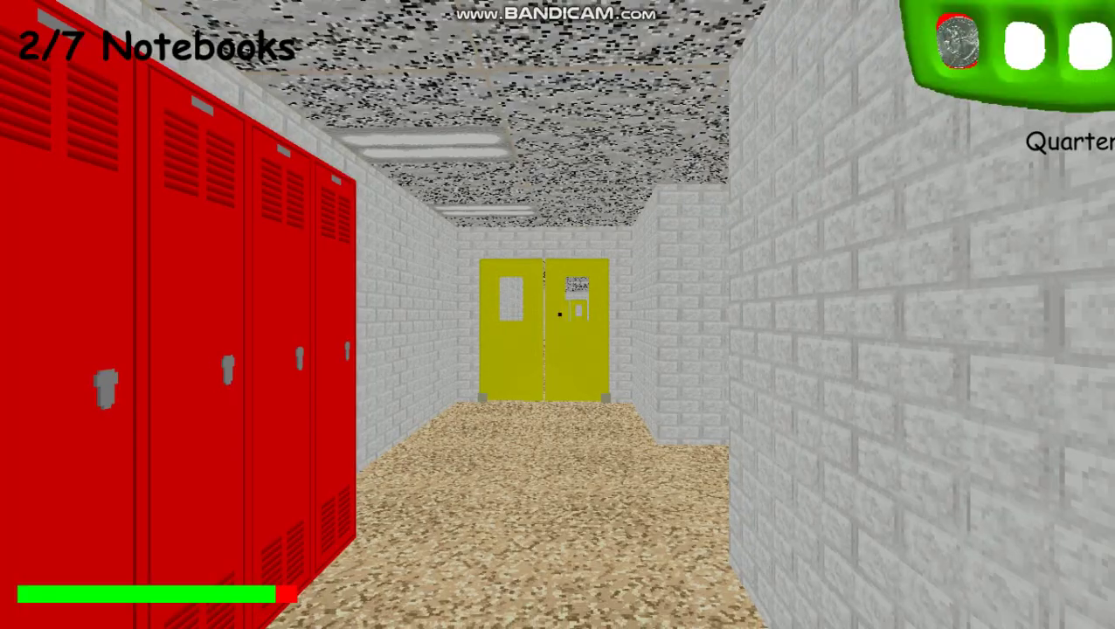
pyautogui.press('a')
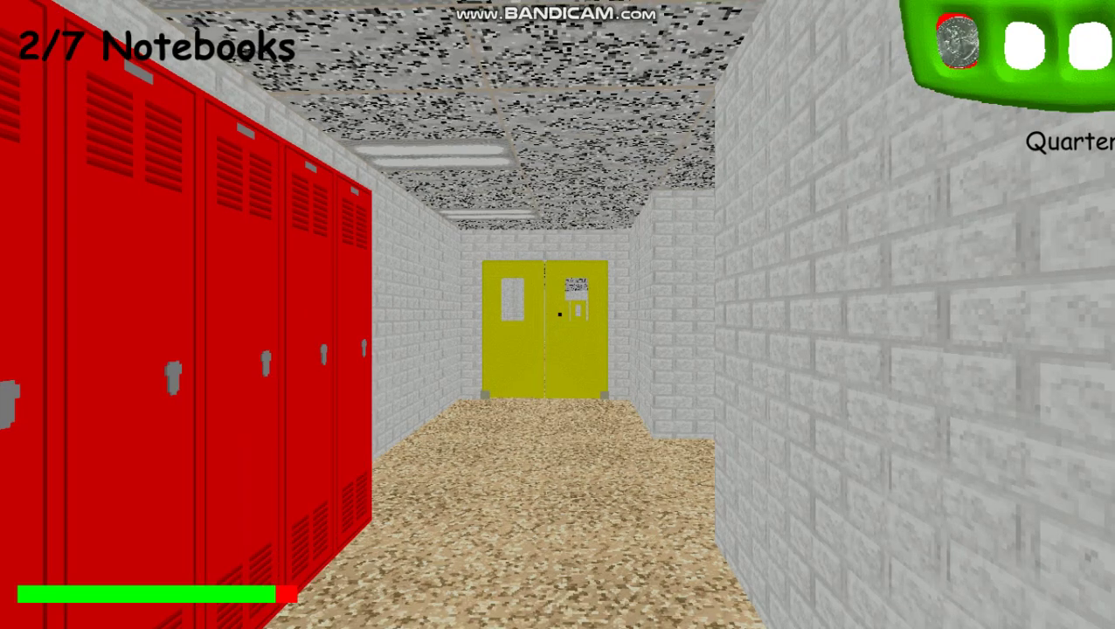
pyautogui.press('w')
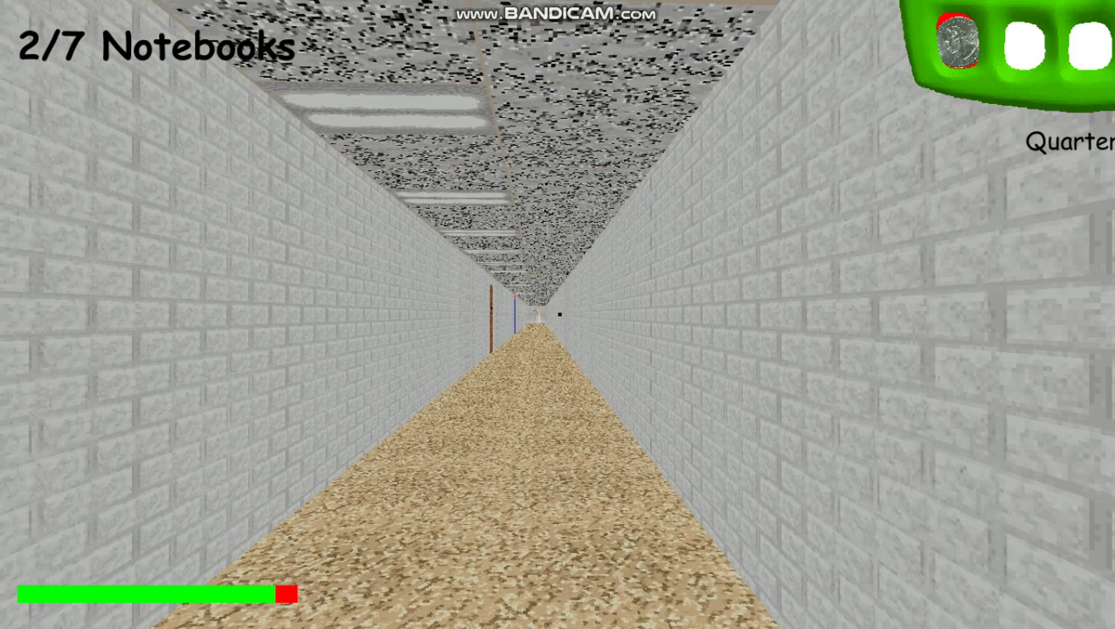
# Follow the corridors toward the blue door on the left, switching to the empty second item slot
pyautogui.press('w')
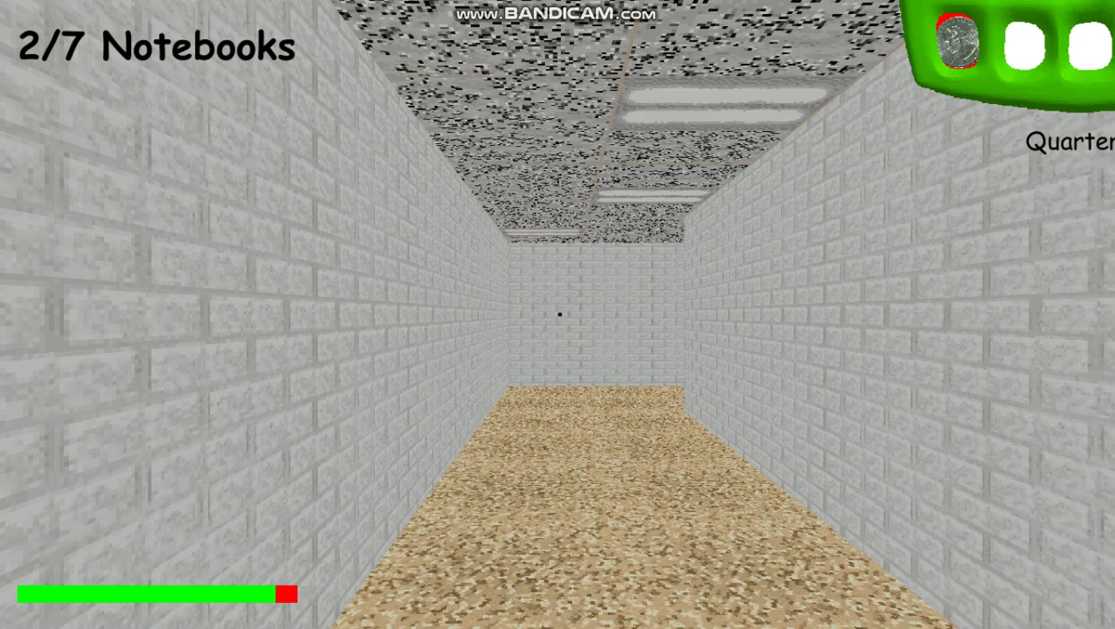
pyautogui.press('w')
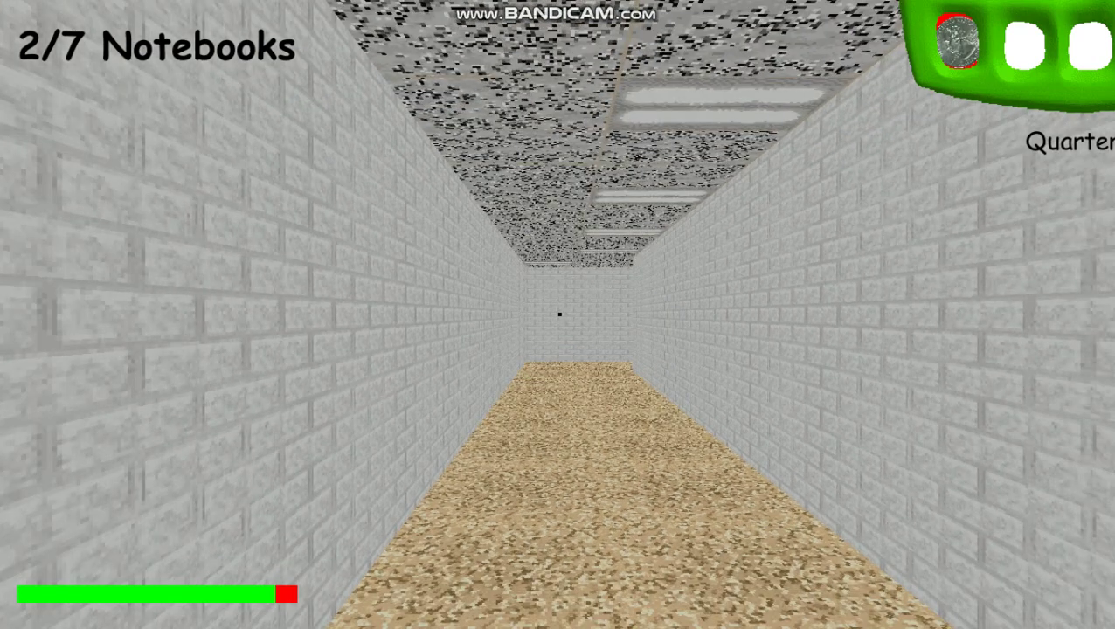
pyautogui.press('w')
pyautogui.press('w')
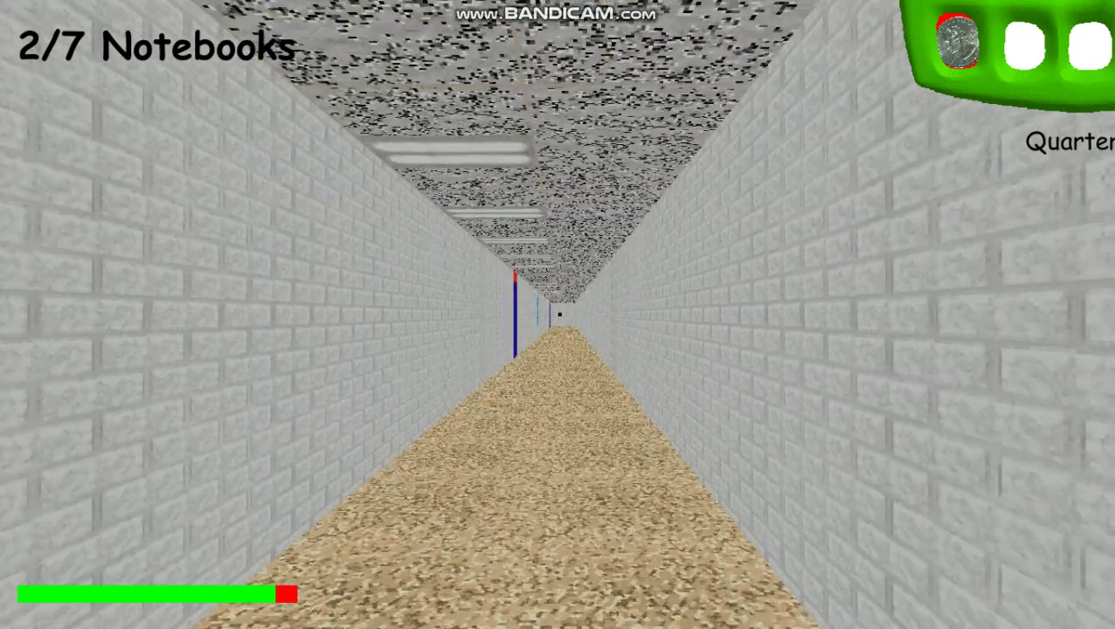
pyautogui.press('w')
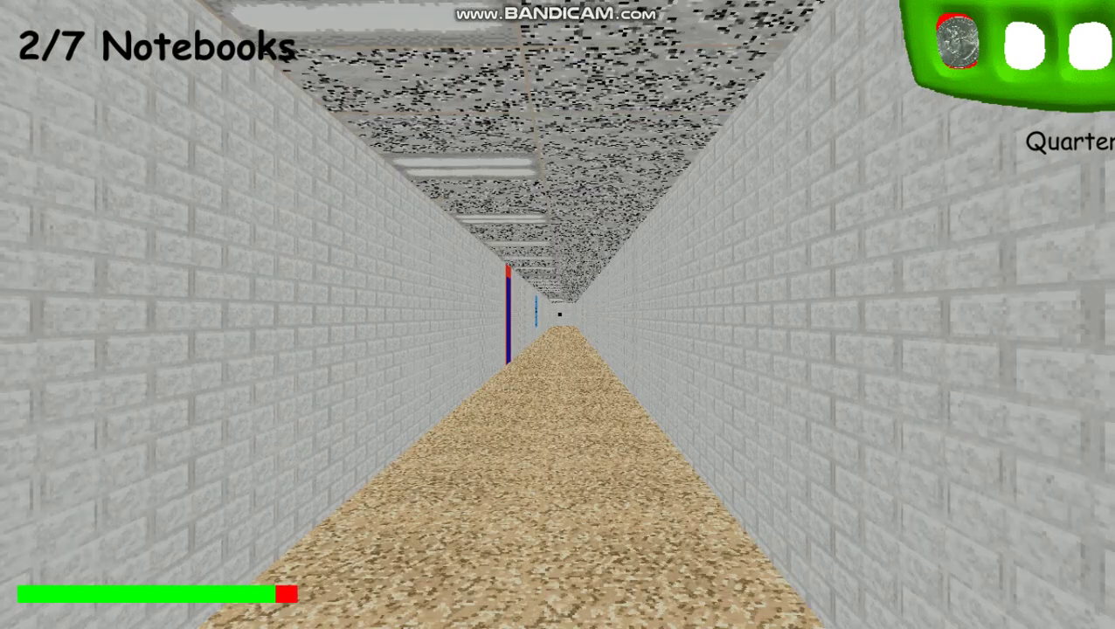
pyautogui.press('w')
pyautogui.scroll(-1, 558, 315)
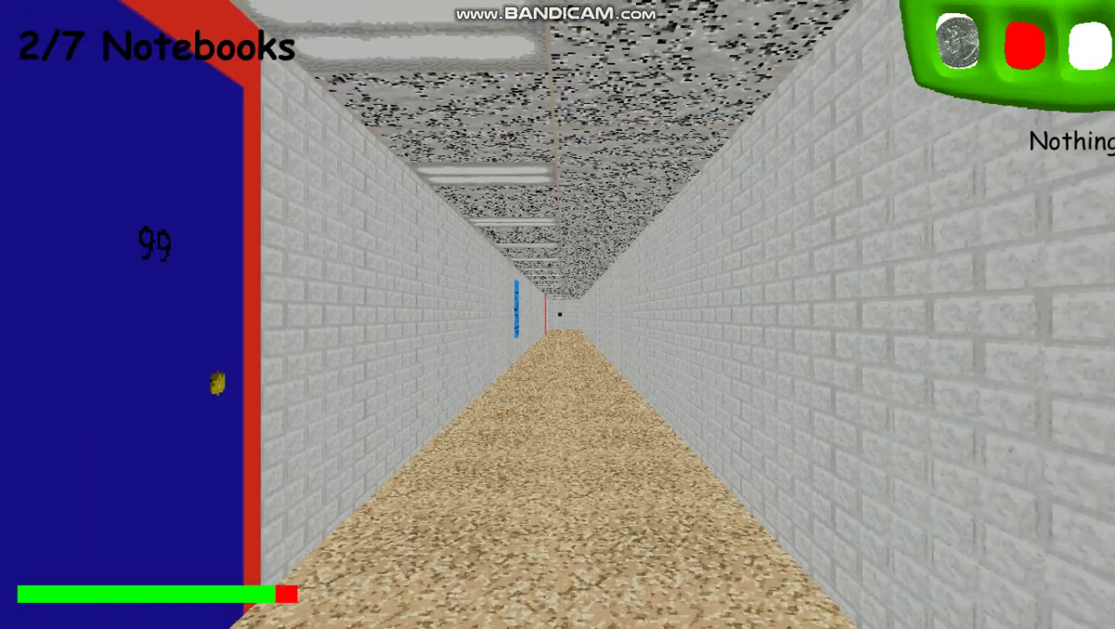
# Enter the classroom by the red-framed blue door, collect the third notebook (3/7), and pause
pyautogui.press('w')
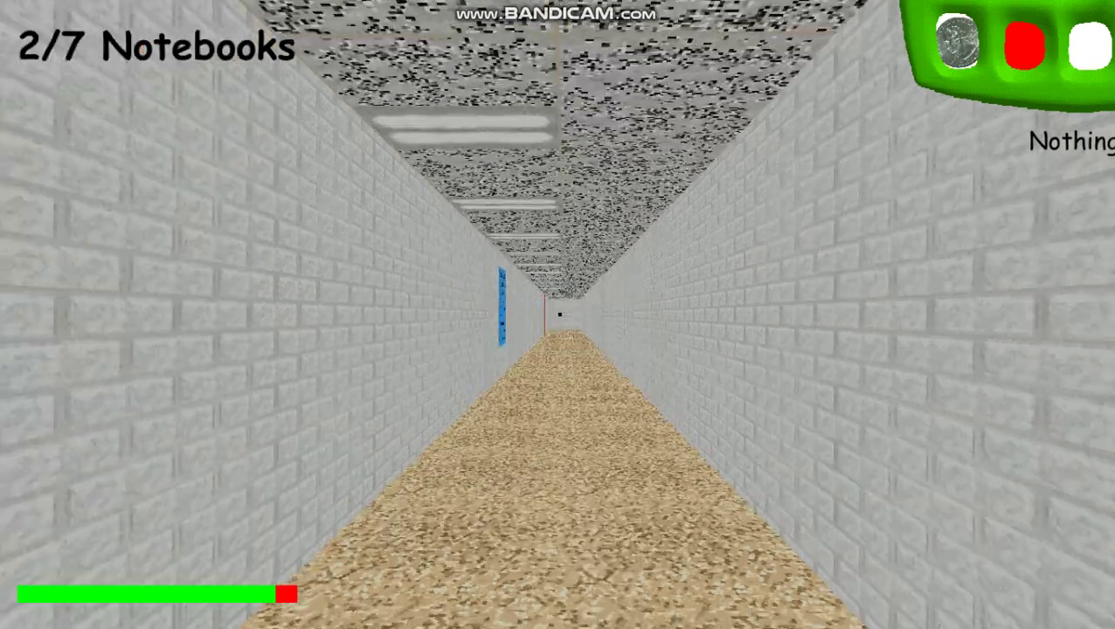
pyautogui.press('w')
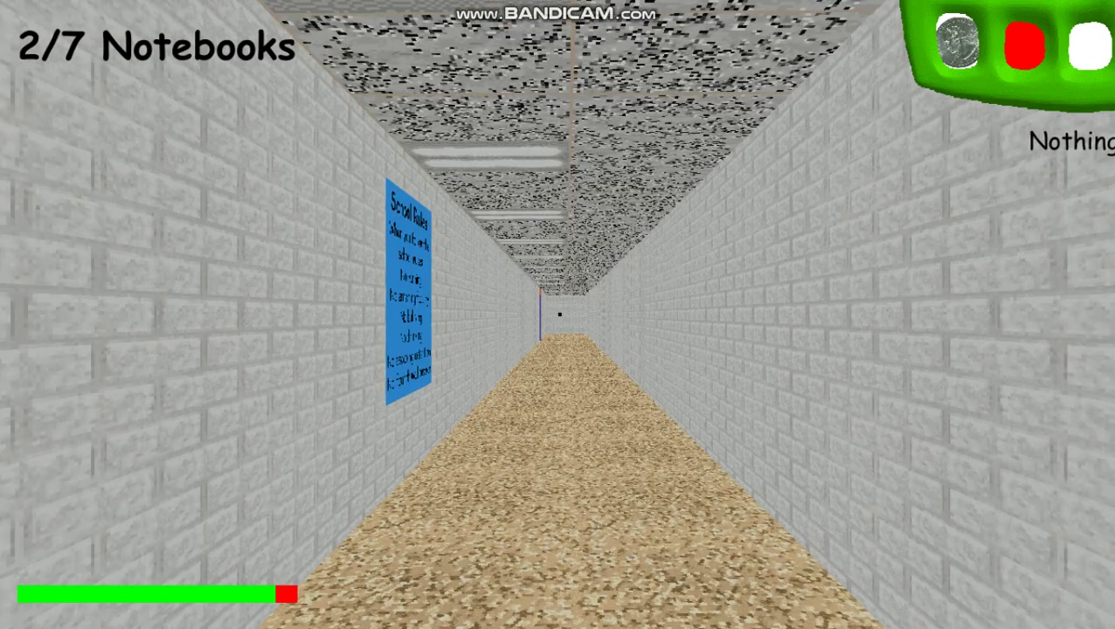
pyautogui.press('space')
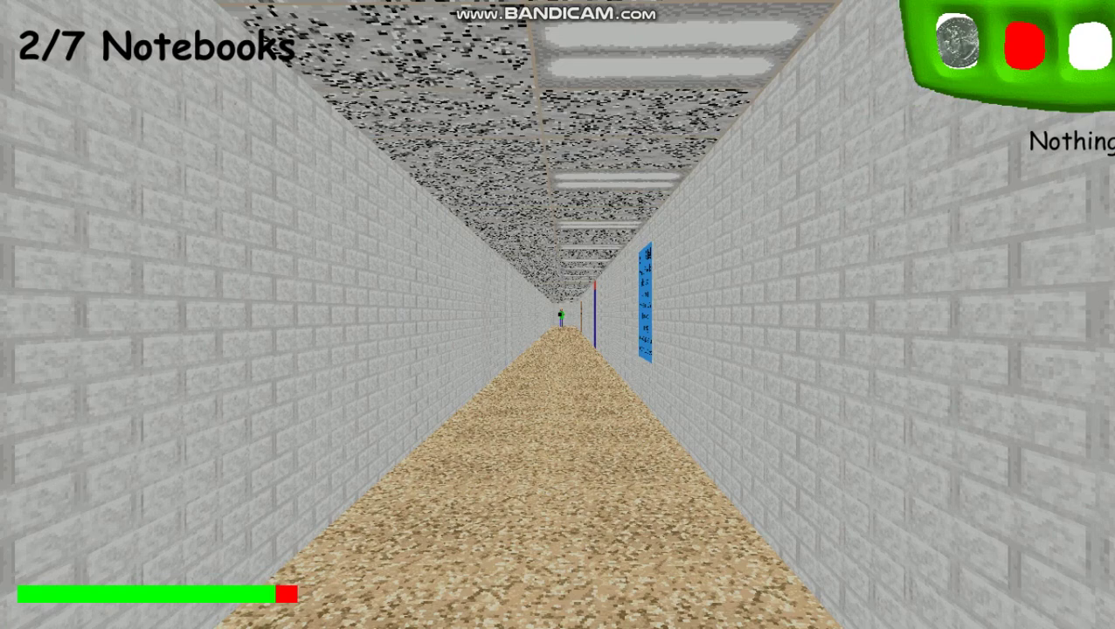
pyautogui.press('w')
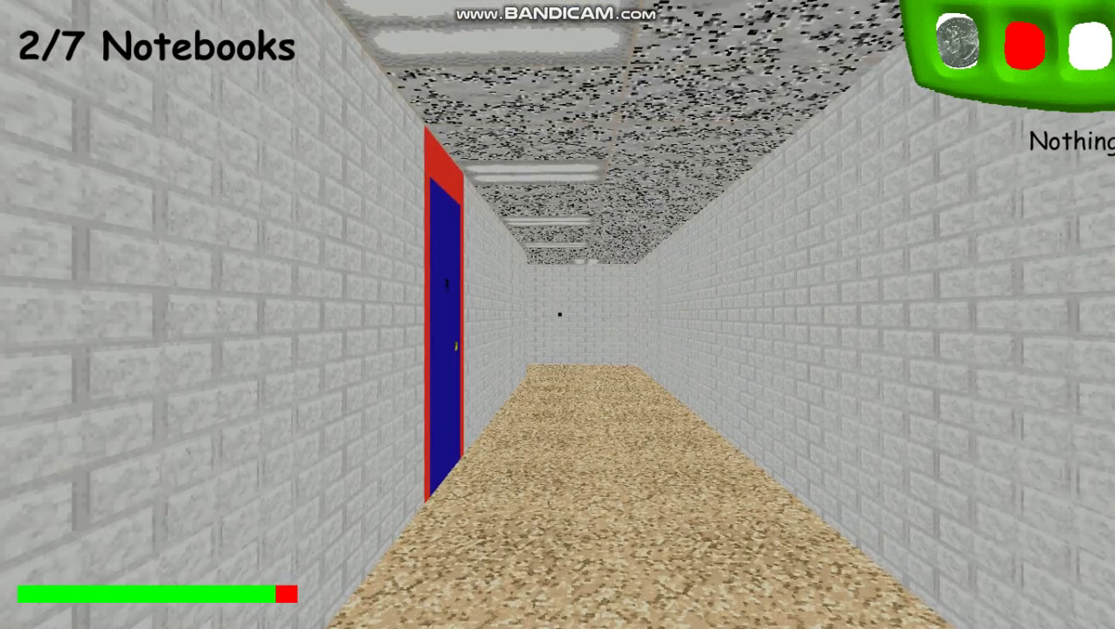
pyautogui.press('w')
pyautogui.press('w')
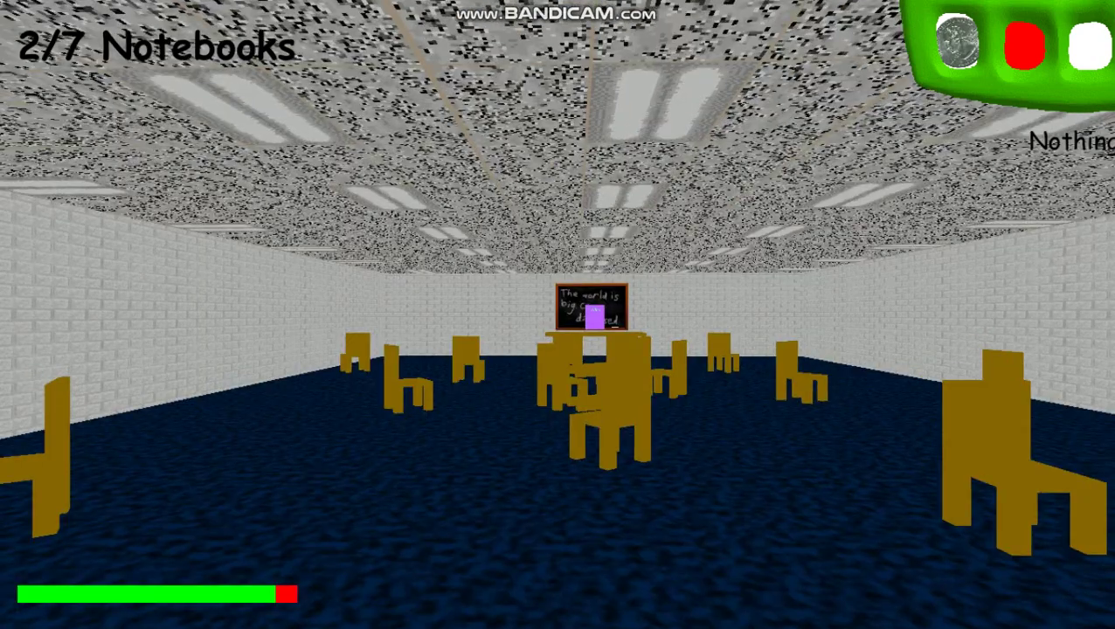
pyautogui.press('w')
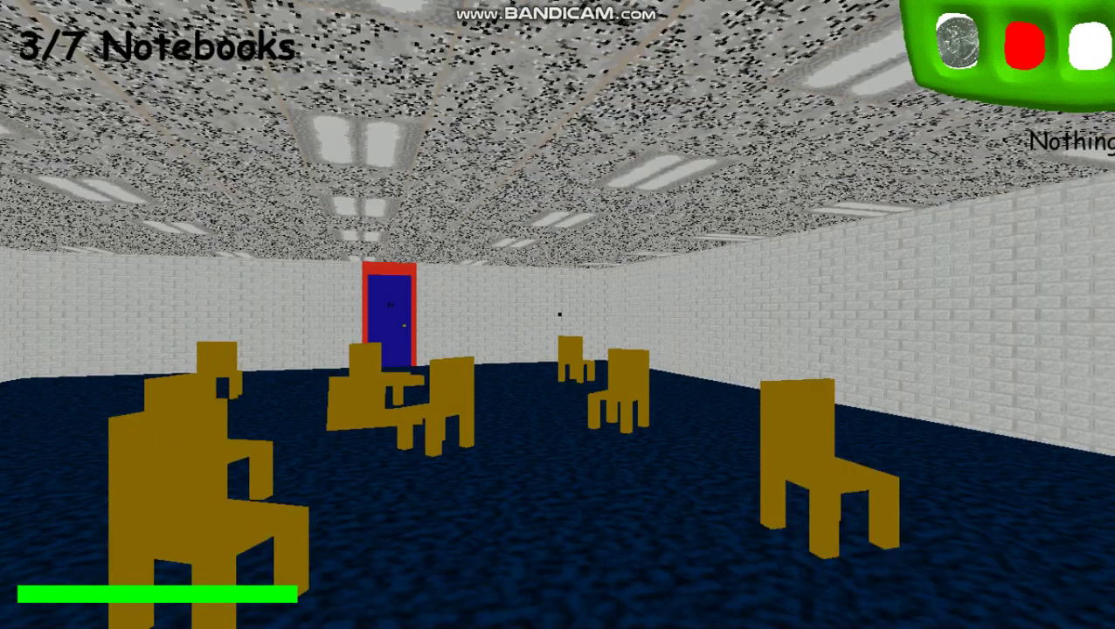
pyautogui.press('Escape')
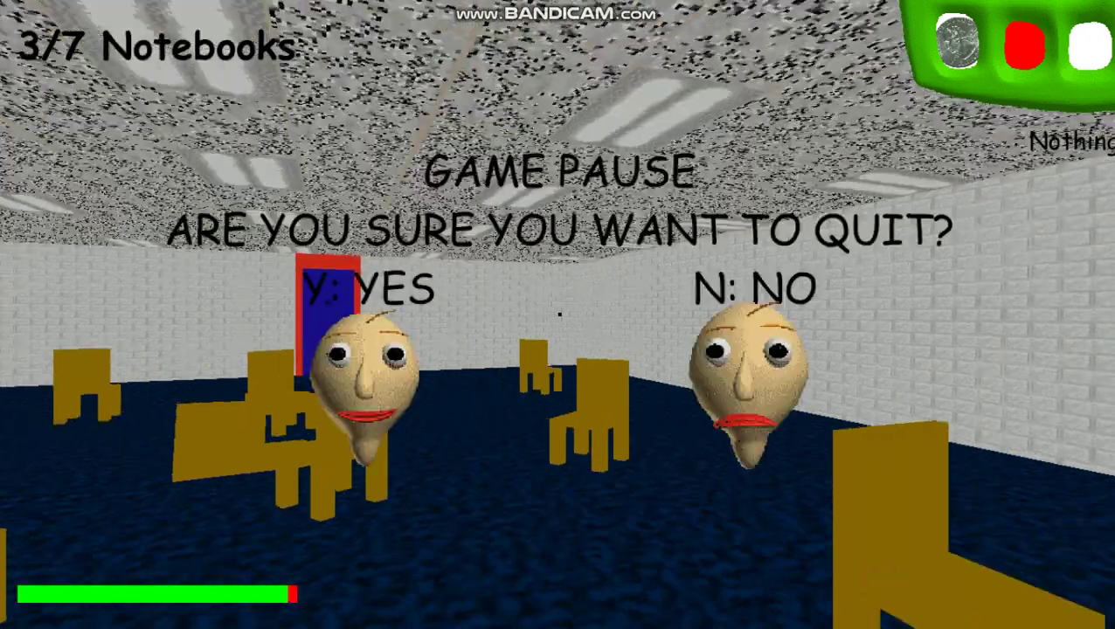
# Confirm quitting and close the game, move UABE beside Bandicam, and stop the recording at 00:04:47
pyautogui.press('y')
pyautogui.click(1056, 66)
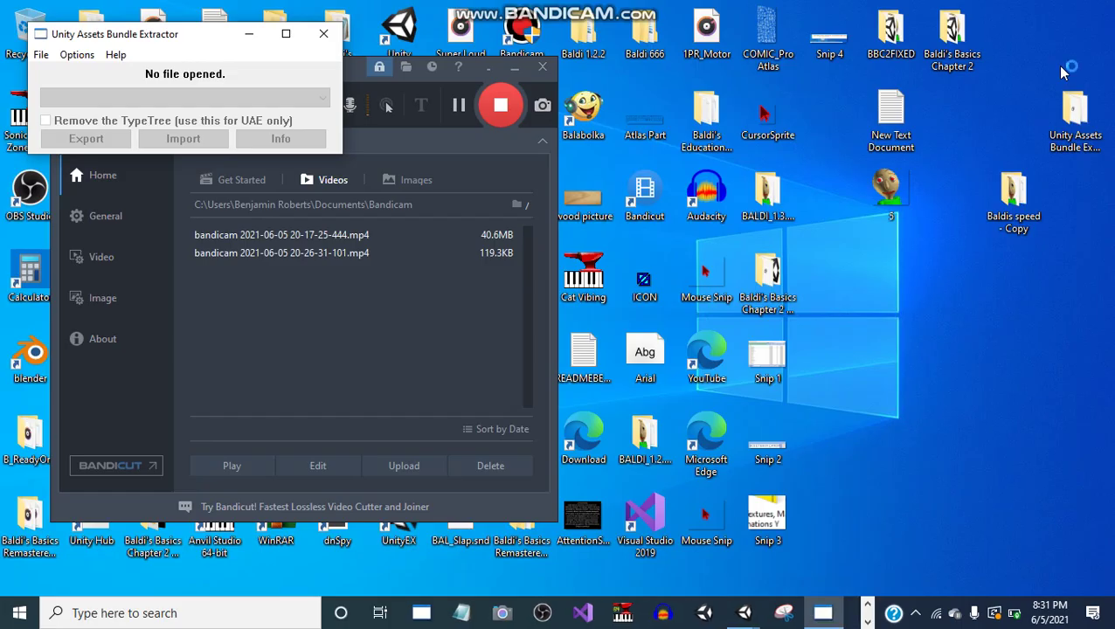
pyautogui.moveTo(214, 36); pyautogui.dragTo(751, 145)
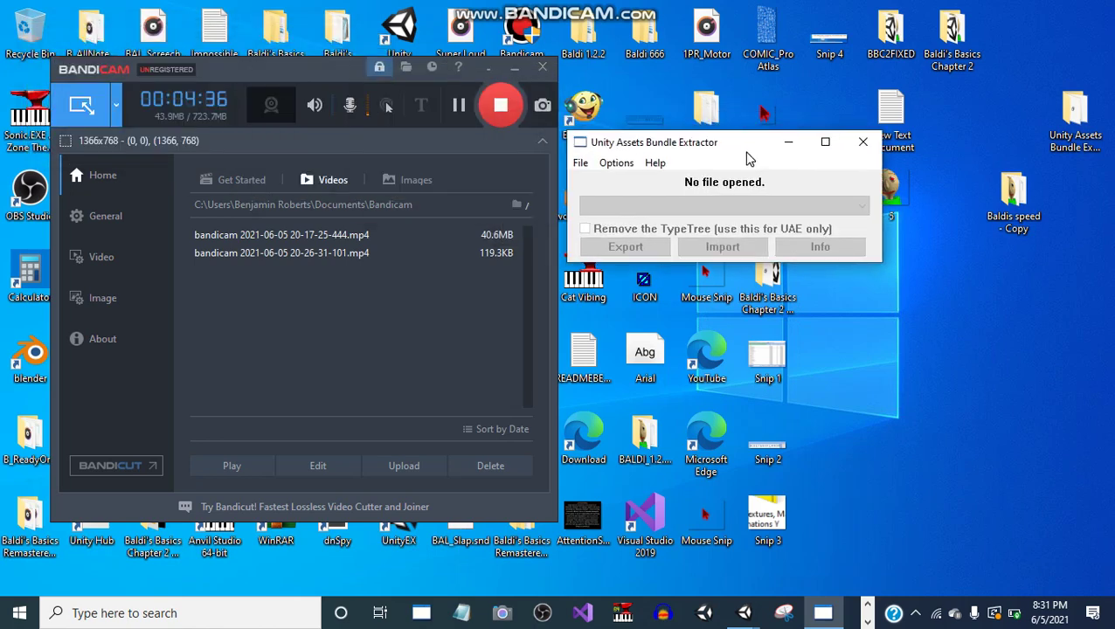
pyautogui.click(505, 109)
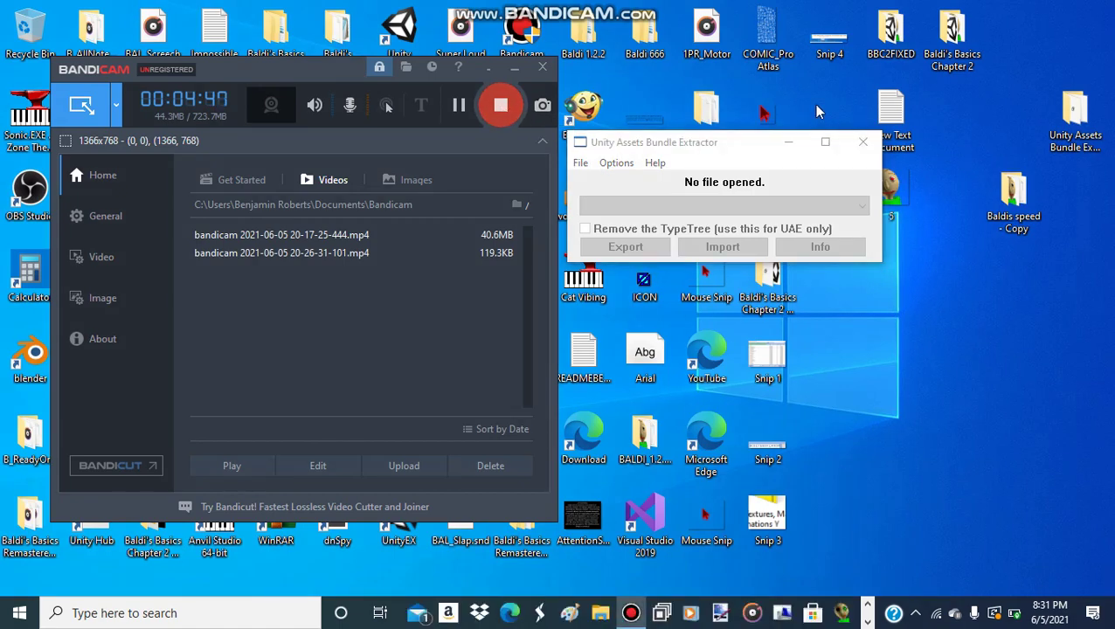